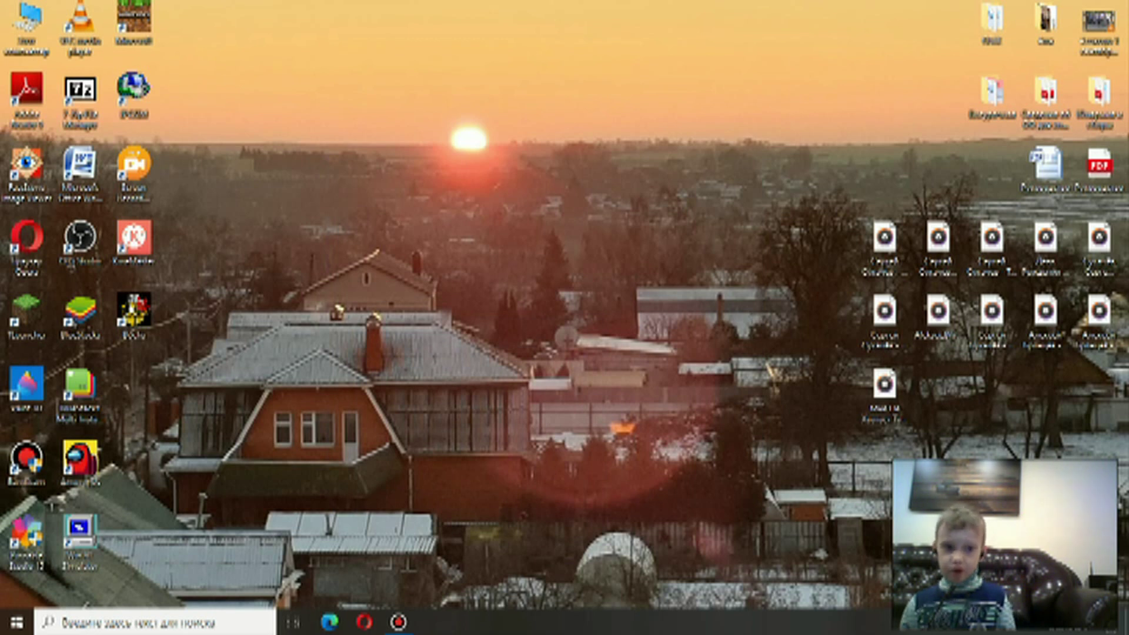
Step: Line up the OBS Studio, FastStone Image Viewer, Opera, Paint 3D, Adobe Reader and BlueStacks shortcuts in a row across the desktop
{"action": "left_click_drag", "start_coordinate": [81, 238], "coordinate": [348, 169]}
{"action": "left_click_drag", "start_coordinate": [27, 165], "coordinate": [402, 165]}
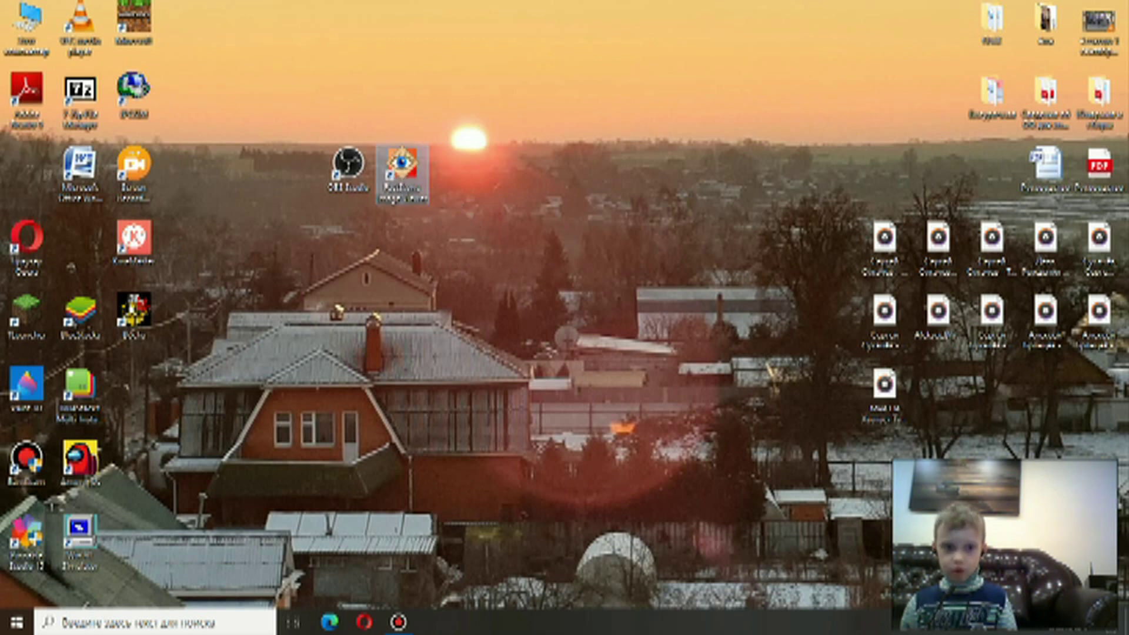
{"action": "left_click_drag", "start_coordinate": [27, 235], "coordinate": [458, 171]}
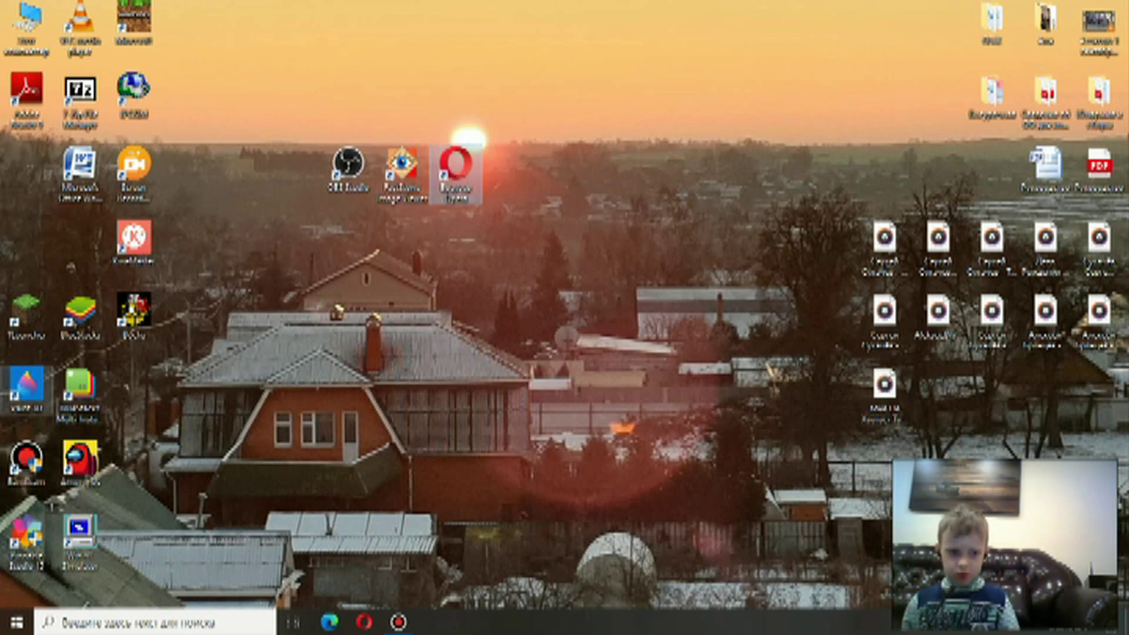
{"action": "left_click_drag", "start_coordinate": [27, 385], "coordinate": [513, 173]}
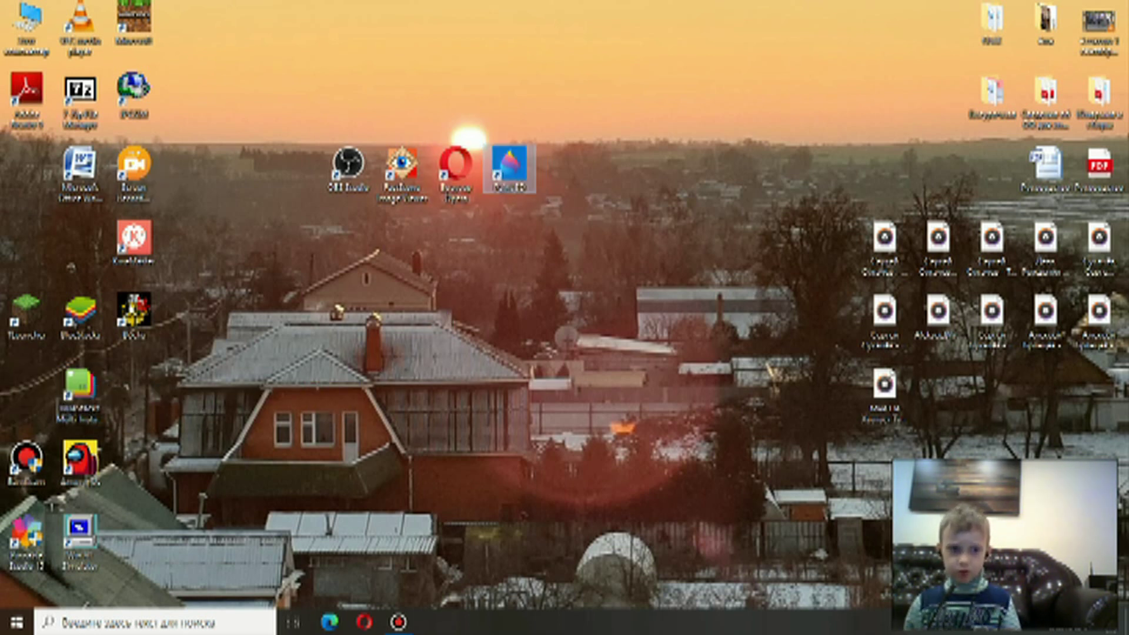
{"action": "left_click_drag", "start_coordinate": [26, 95], "coordinate": [566, 167]}
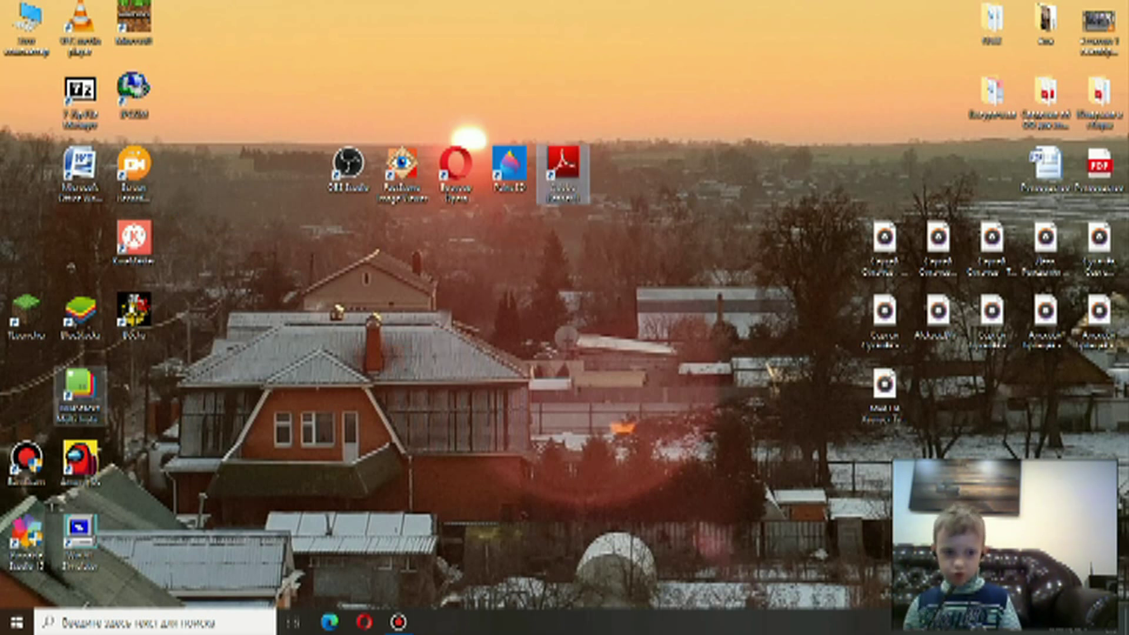
{"action": "left_click_drag", "start_coordinate": [54, 328], "coordinate": [617, 171]}
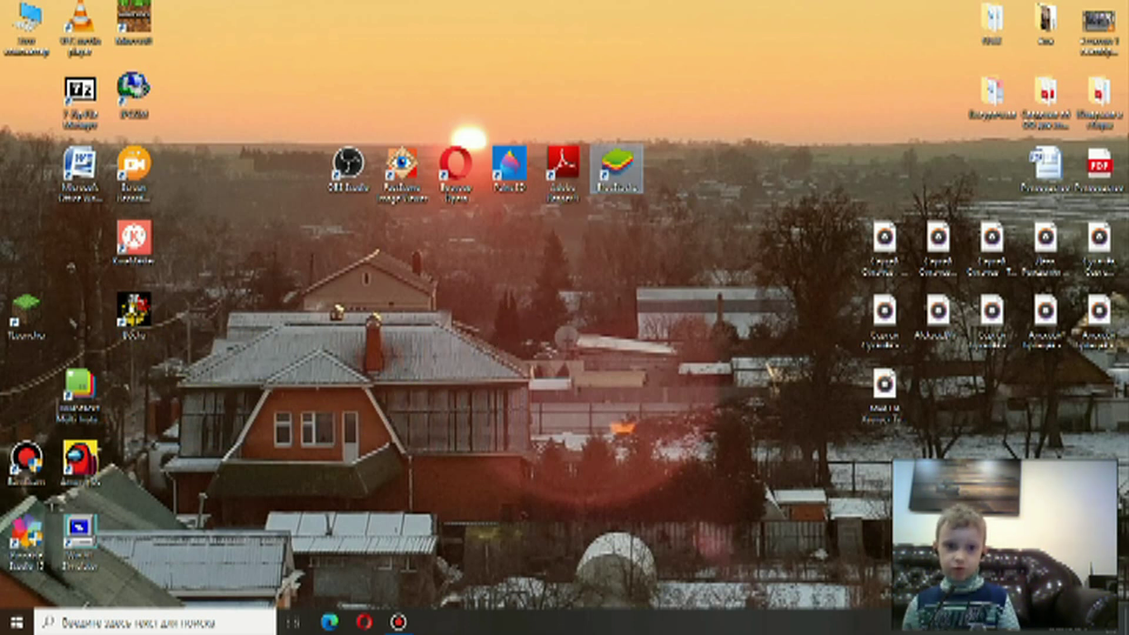
Step: Return the BlueStacks, Paint 3D, Adobe Reader, FastStone, Opera and OBS Studio shortcuts to the free spots in the desktop's icon columns
{"action": "left_click_drag", "start_coordinate": [614, 171], "coordinate": [27, 394]}
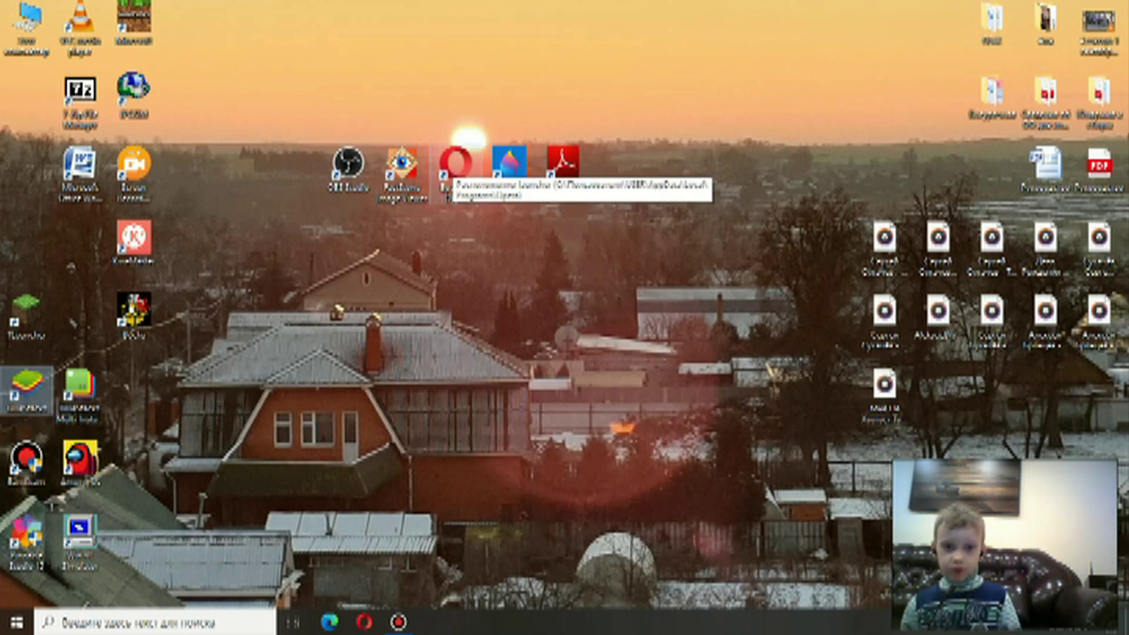
{"action": "left_click_drag", "start_coordinate": [510, 164], "coordinate": [80, 321]}
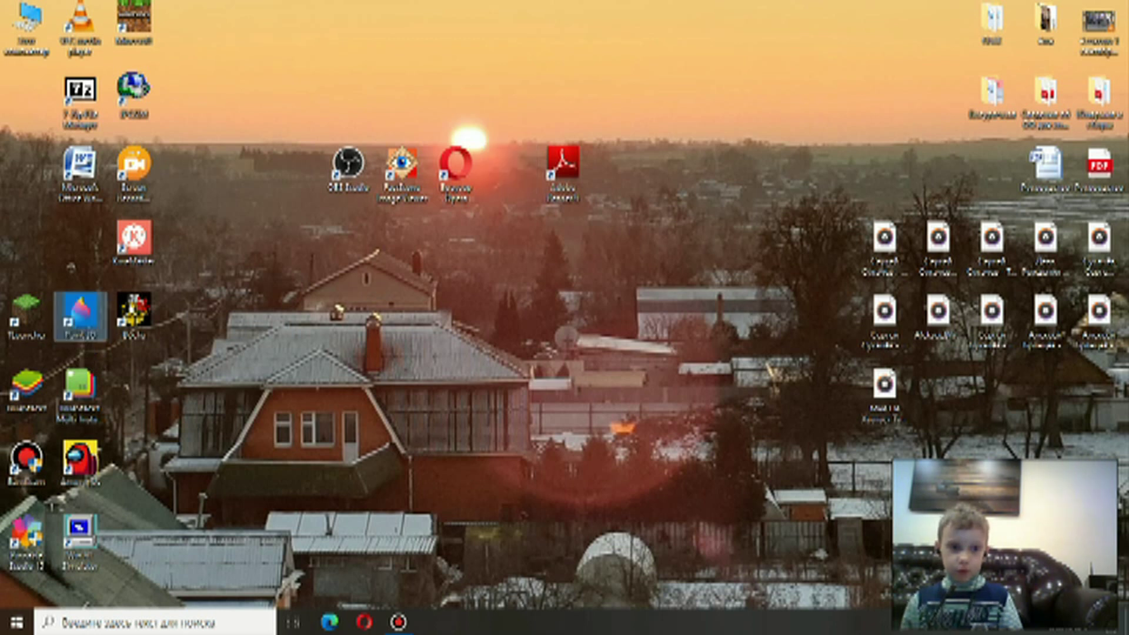
{"action": "mouse_move", "coordinate": [598, 171]}
{"action": "left_mouse_down"}
{"action": "mouse_move", "coordinate": [389, 166]}
{"action": "mouse_move", "coordinate": [469, 180]}
{"action": "mouse_move", "coordinate": [533, 176]}
{"action": "mouse_move", "coordinate": [496, 129]}
{"action": "mouse_move", "coordinate": [33, 118]}
{"action": "mouse_move", "coordinate": [25, 94]}
{"action": "left_mouse_up"}
{"action": "left_click_drag", "start_coordinate": [403, 171], "coordinate": [26, 241]}
{"action": "left_click_drag", "start_coordinate": [455, 168], "coordinate": [26, 169]}
{"action": "left_click_drag", "start_coordinate": [348, 167], "coordinate": [80, 241]}
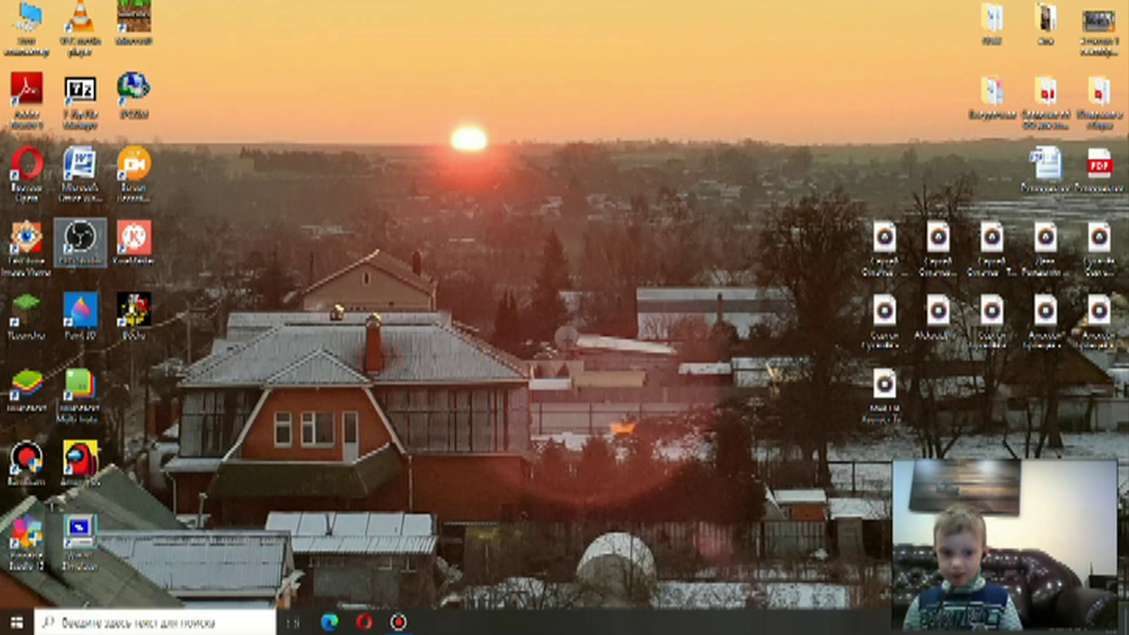
Step: Switch to Bandicam to view its fullscreen recording page, and minimize it
{"action": "left_click", "coordinate": [398, 621]}
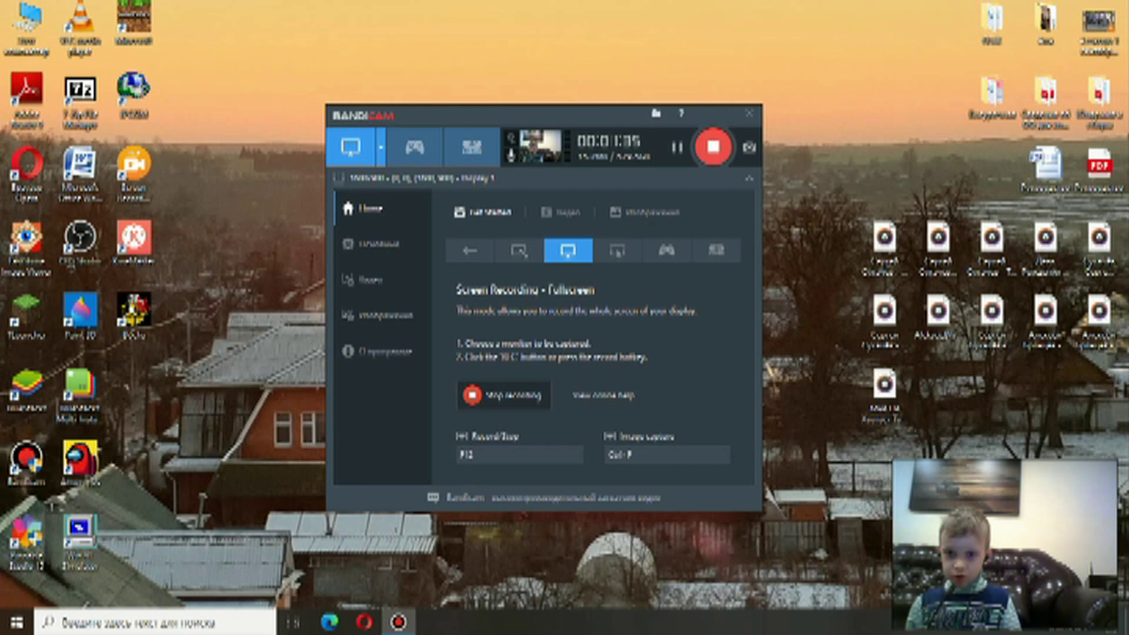
{"action": "left_click", "coordinate": [723, 113]}
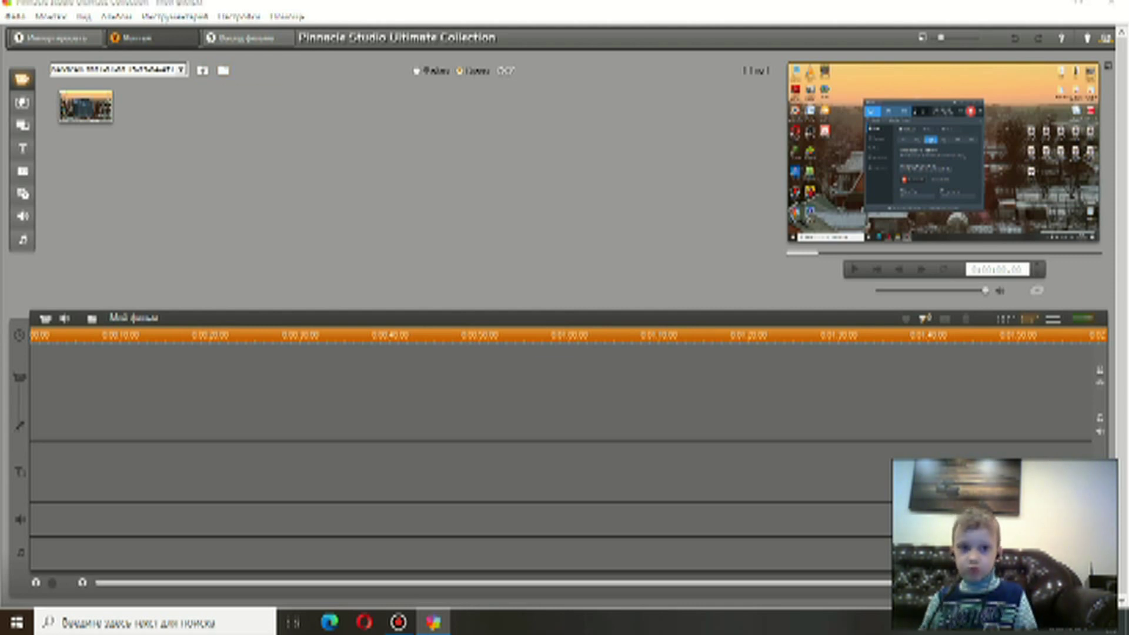
Step: Open the video file browser in Pinnacle Studio and look through the videos and folders on local disk D:
{"action": "left_click", "coordinate": [223, 70]}
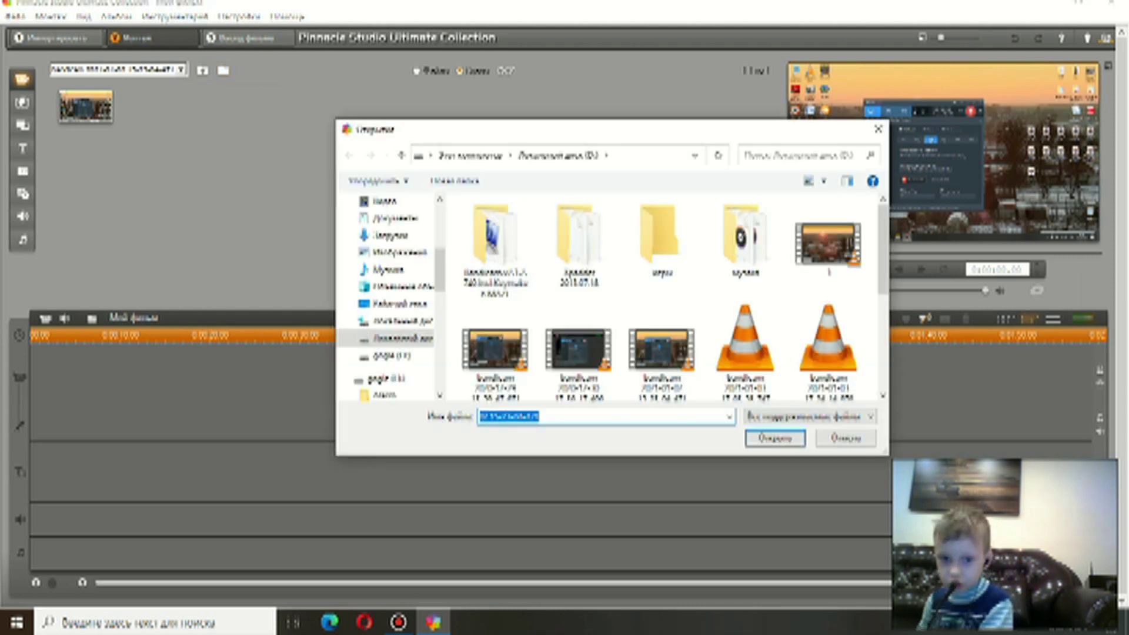
{"action": "scroll", "coordinate": [829, 306], "scroll_direction": "down", "scroll_amount": 3}
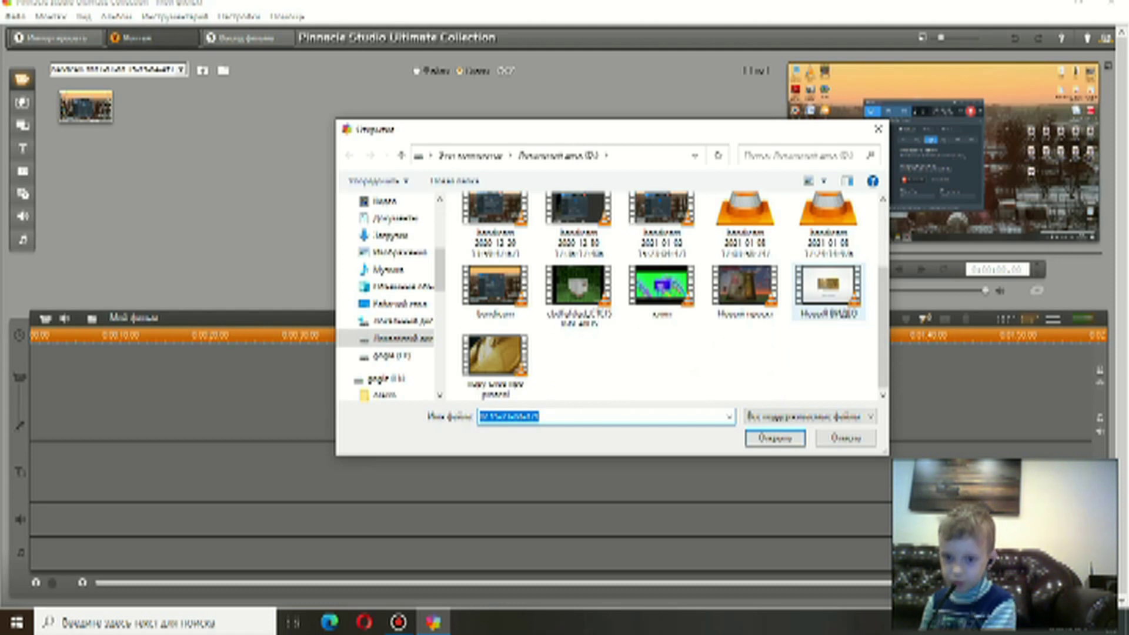
{"action": "scroll", "coordinate": [745, 294], "scroll_direction": "up", "scroll_amount": 1}
{"action": "scroll", "coordinate": [745, 324], "scroll_direction": "up", "scroll_amount": 2}
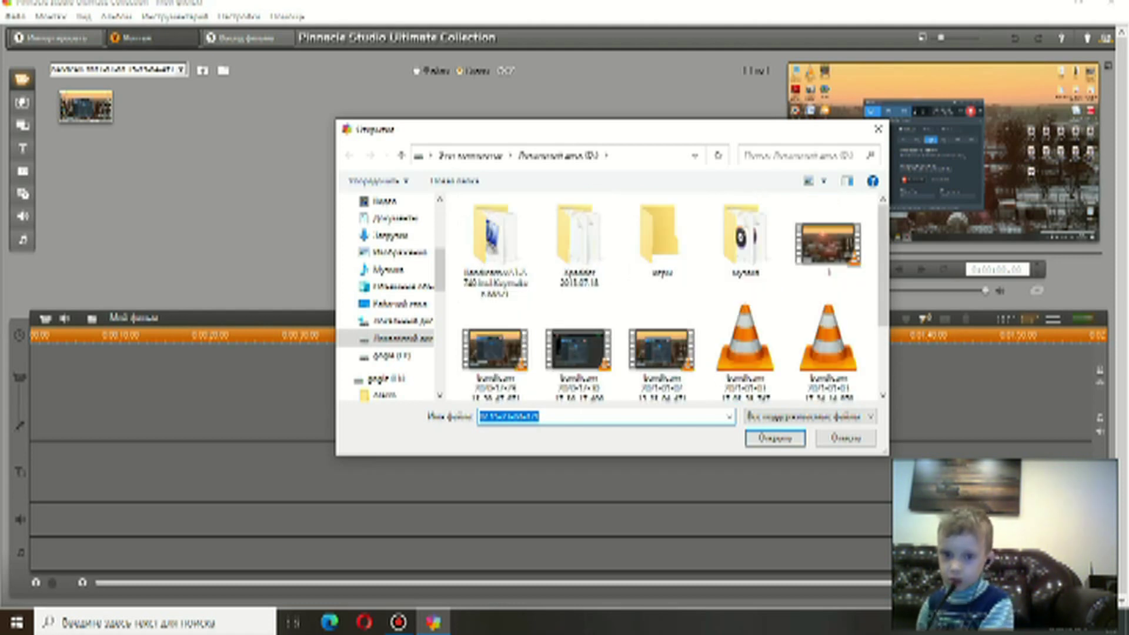
{"action": "scroll", "coordinate": [788, 294], "scroll_direction": "down", "scroll_amount": 2}
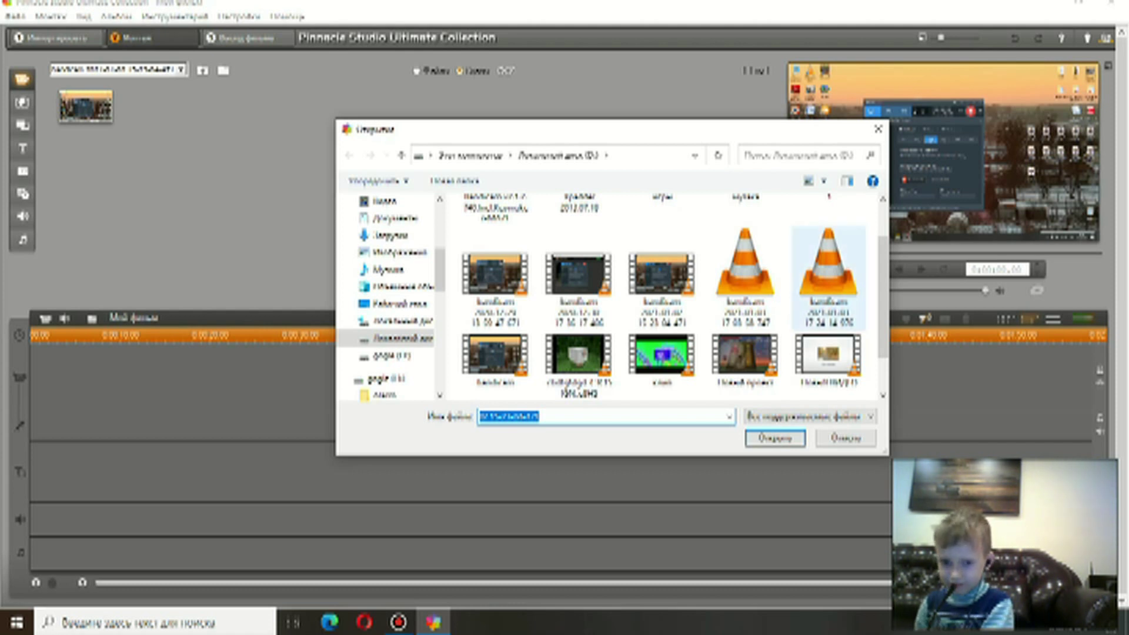
{"action": "scroll", "coordinate": [829, 277], "scroll_direction": "down", "scroll_amount": 2}
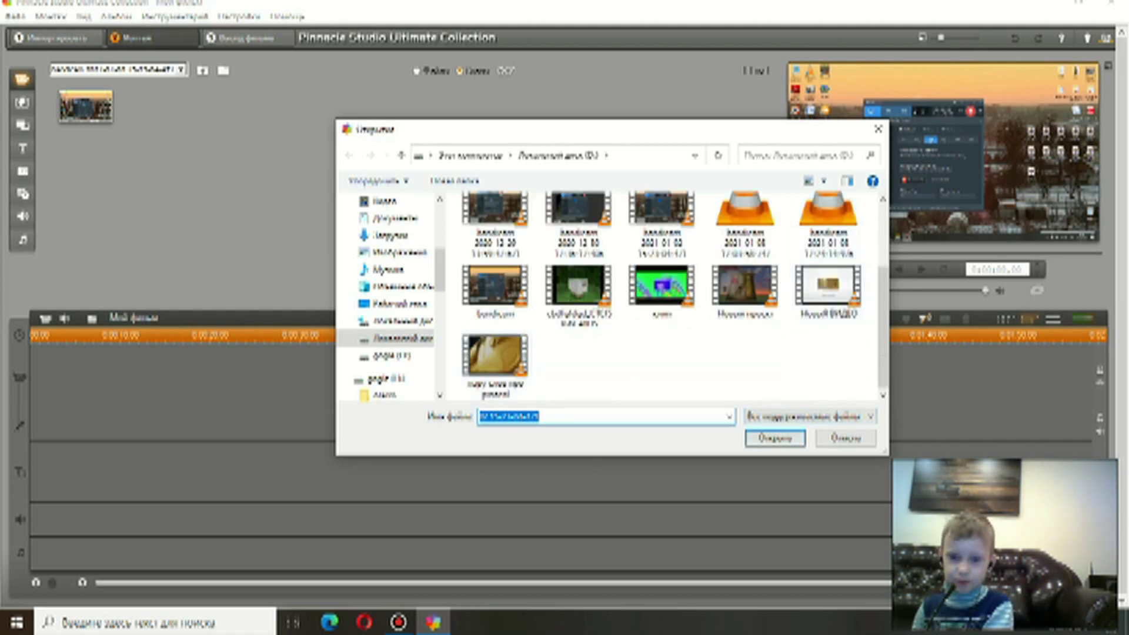
{"action": "scroll", "coordinate": [388, 218], "scroll_direction": "up", "scroll_amount": 3}
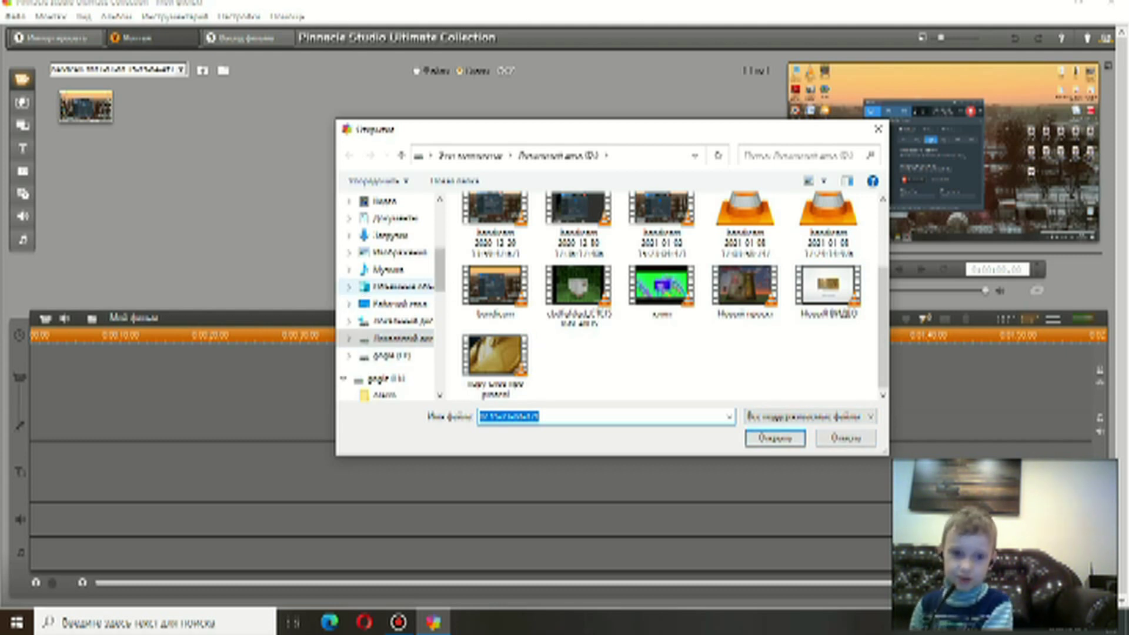
{"action": "scroll", "coordinate": [388, 364], "scroll_direction": "down", "scroll_amount": 4}
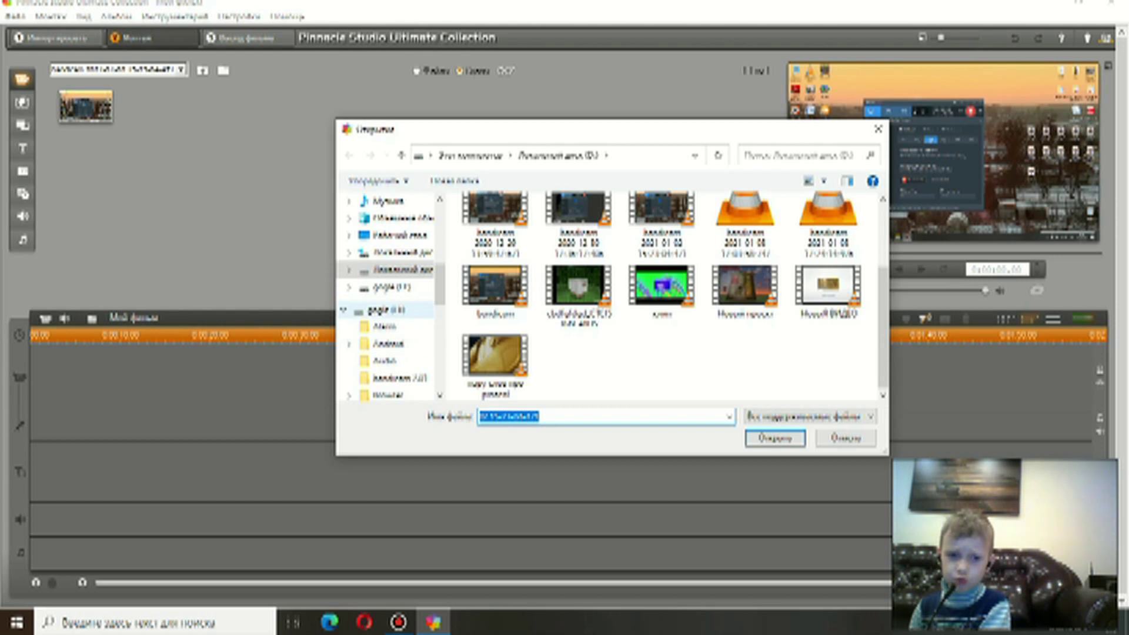
Step: Open the video "ОБЗОР МОВАВИ 2020" from the H: drive
{"action": "left_click", "coordinate": [387, 310]}
{"action": "scroll", "coordinate": [667, 276], "scroll_direction": "down", "scroll_amount": 12}
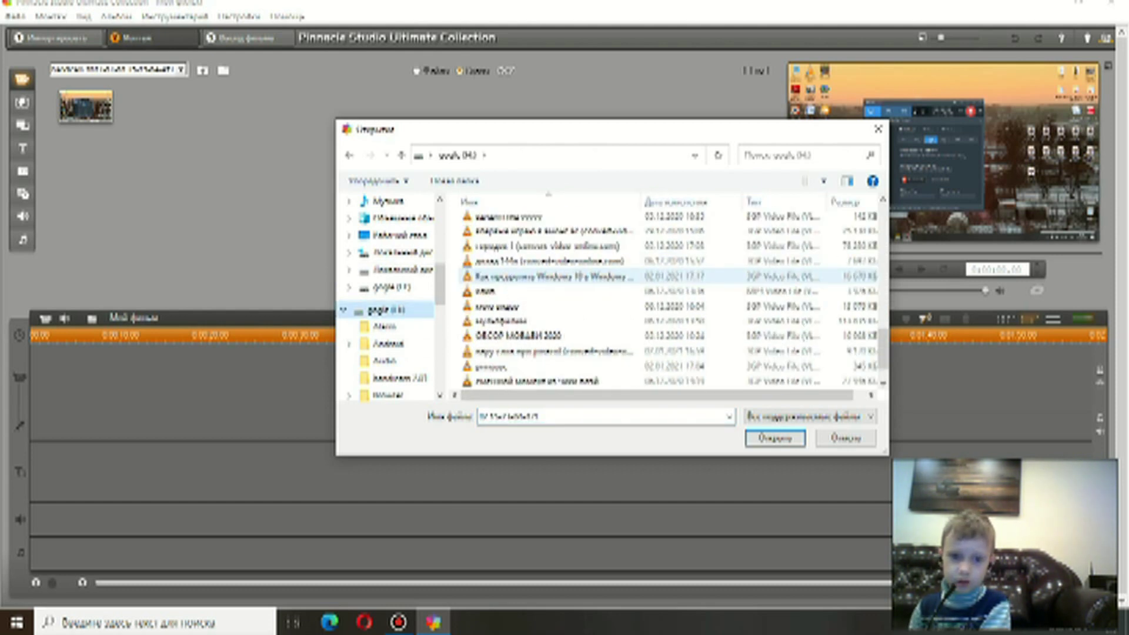
{"action": "scroll", "coordinate": [553, 276], "scroll_direction": "down", "scroll_amount": 1}
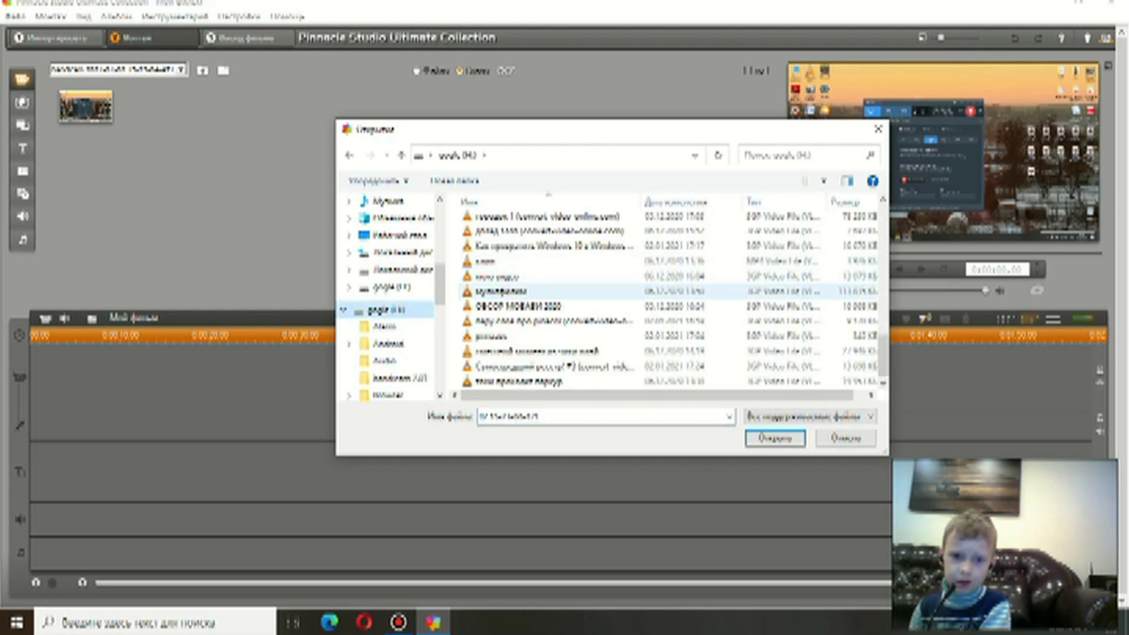
{"action": "scroll", "coordinate": [553, 353], "scroll_direction": "up", "scroll_amount": 2}
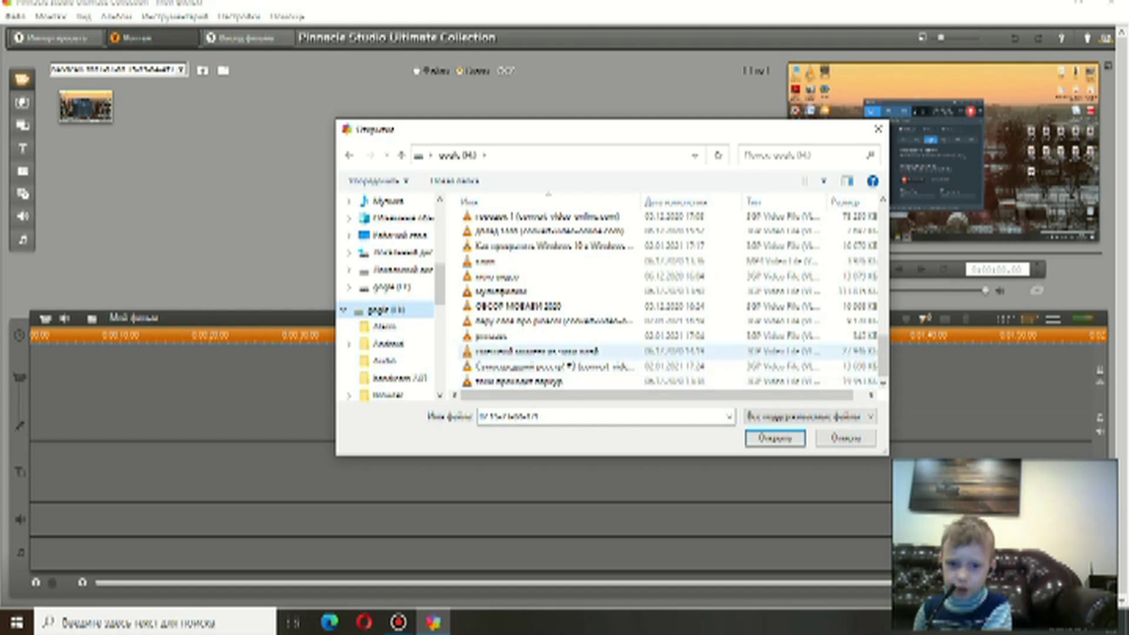
{"action": "scroll", "coordinate": [553, 347], "scroll_direction": "up", "scroll_amount": 4}
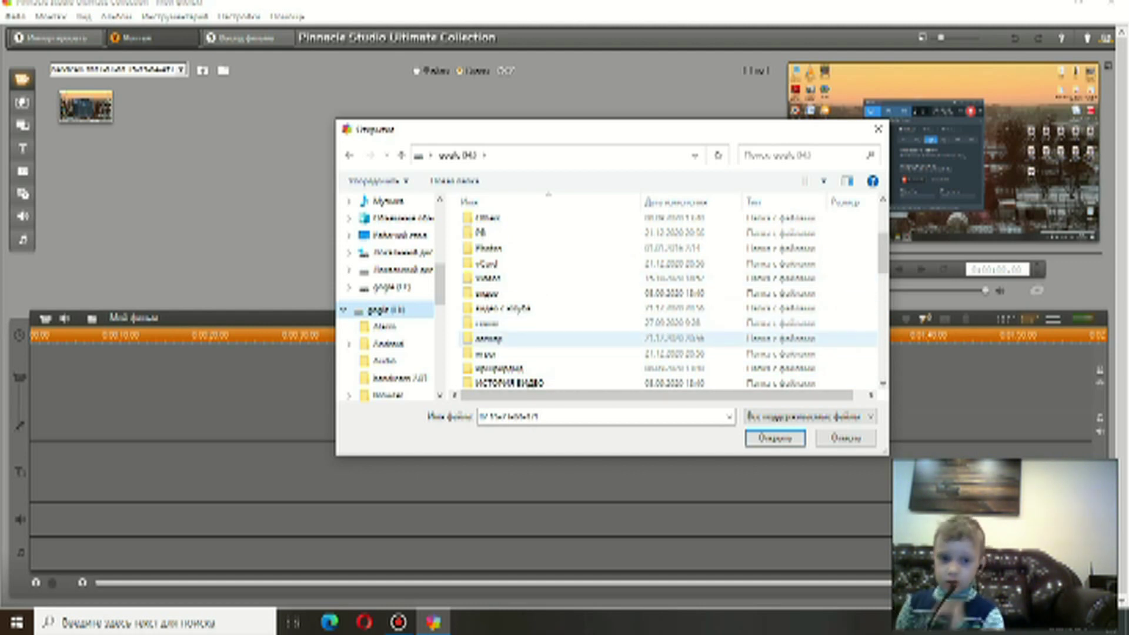
{"action": "scroll", "coordinate": [553, 306], "scroll_direction": "down", "scroll_amount": 3}
{"action": "scroll", "coordinate": [552, 306], "scroll_direction": "down", "scroll_amount": 3}
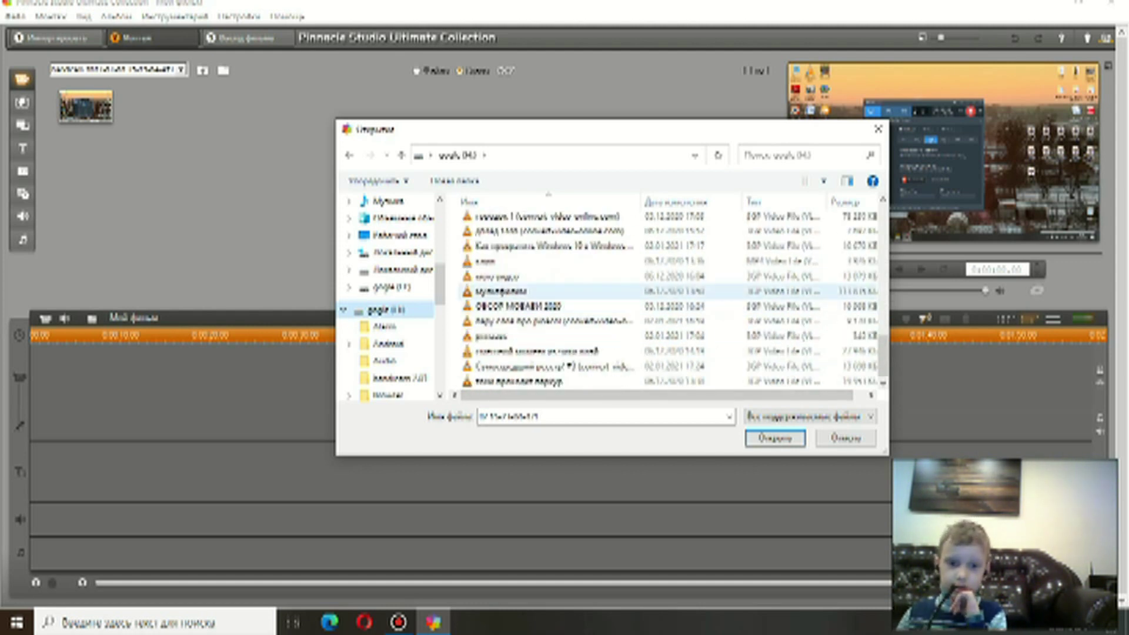
{"action": "left_click", "coordinate": [592, 306]}
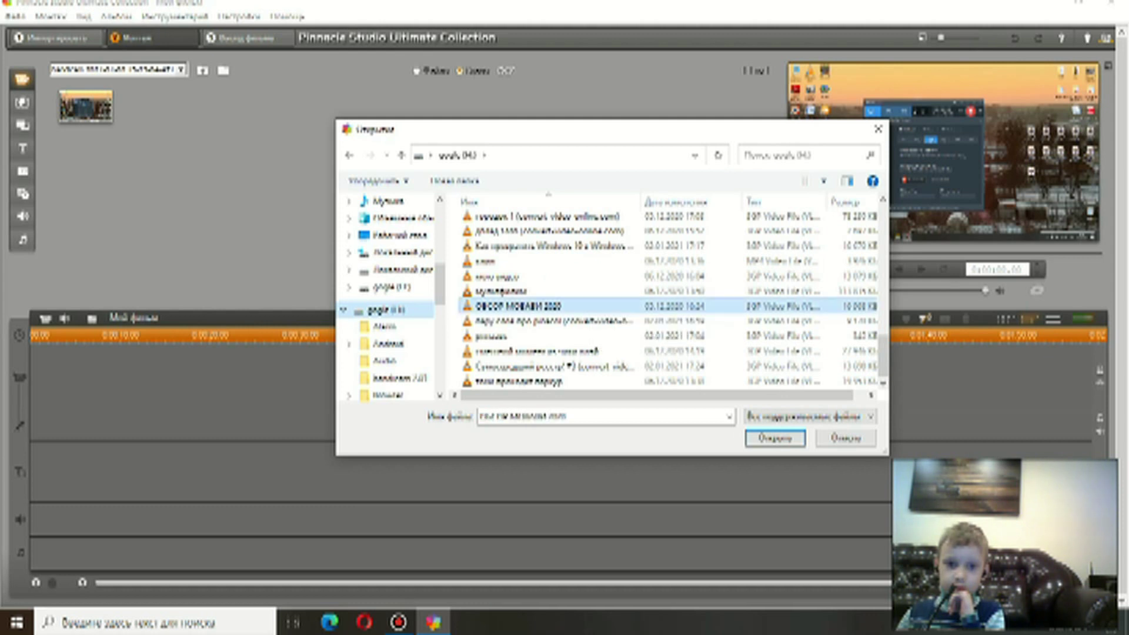
{"action": "left_click", "coordinate": [775, 438]}
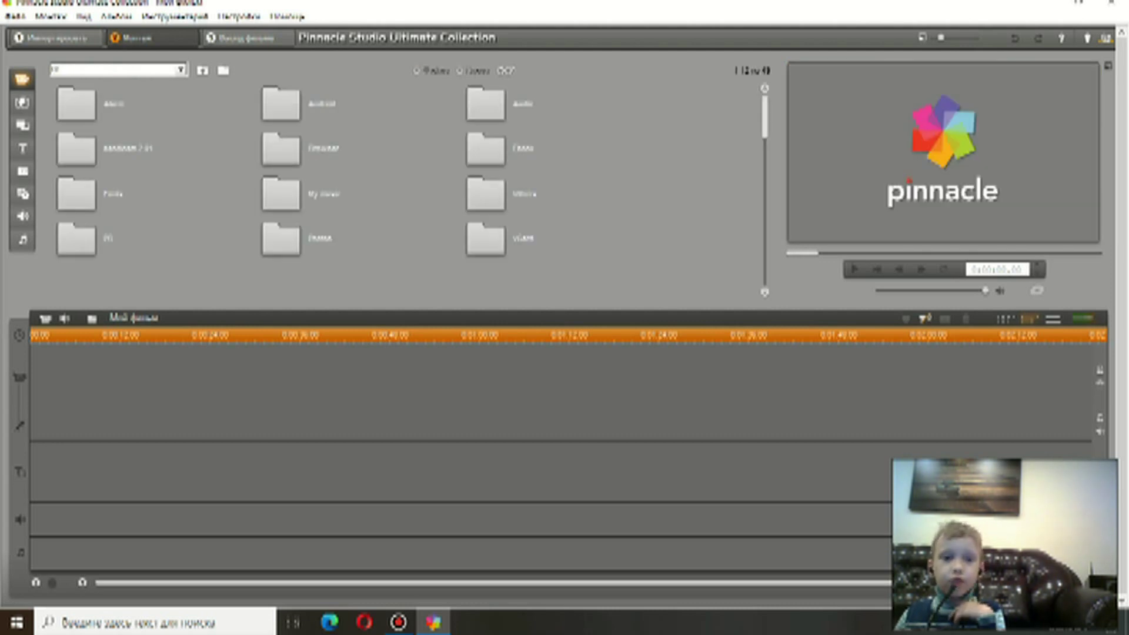
Step: Find the "ОБЗОР МОВАВИ 2020" video in the album and place it at the start of the timeline
{"action": "scroll", "coordinate": [326, 213], "scroll_direction": "down", "scroll_amount": 5}
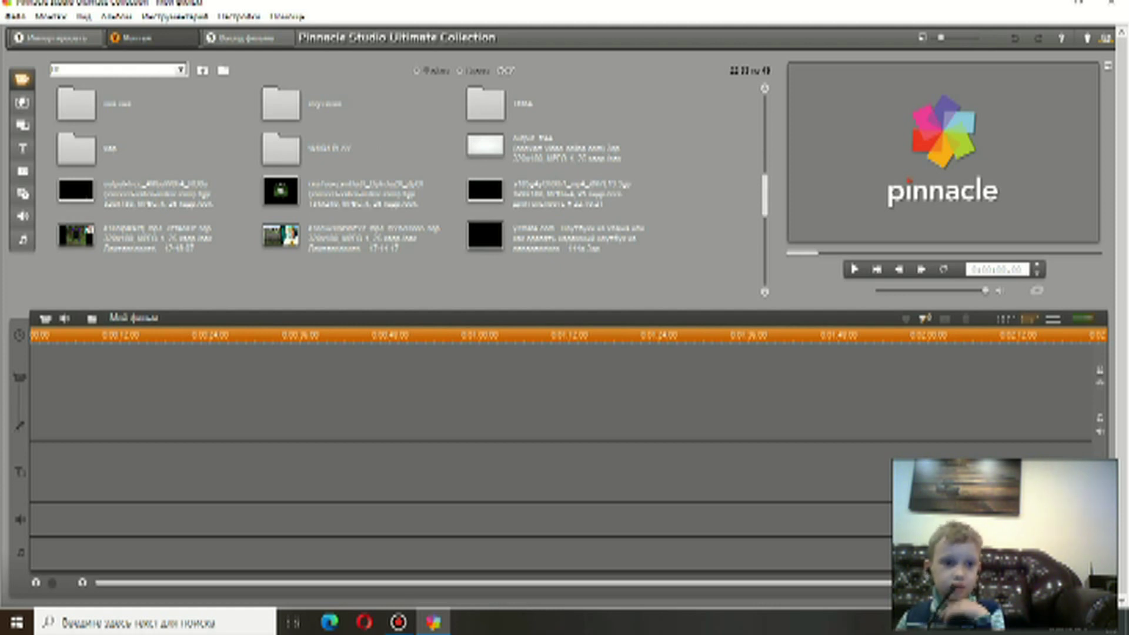
{"action": "scroll", "coordinate": [412, 170], "scroll_direction": "down", "scroll_amount": 1}
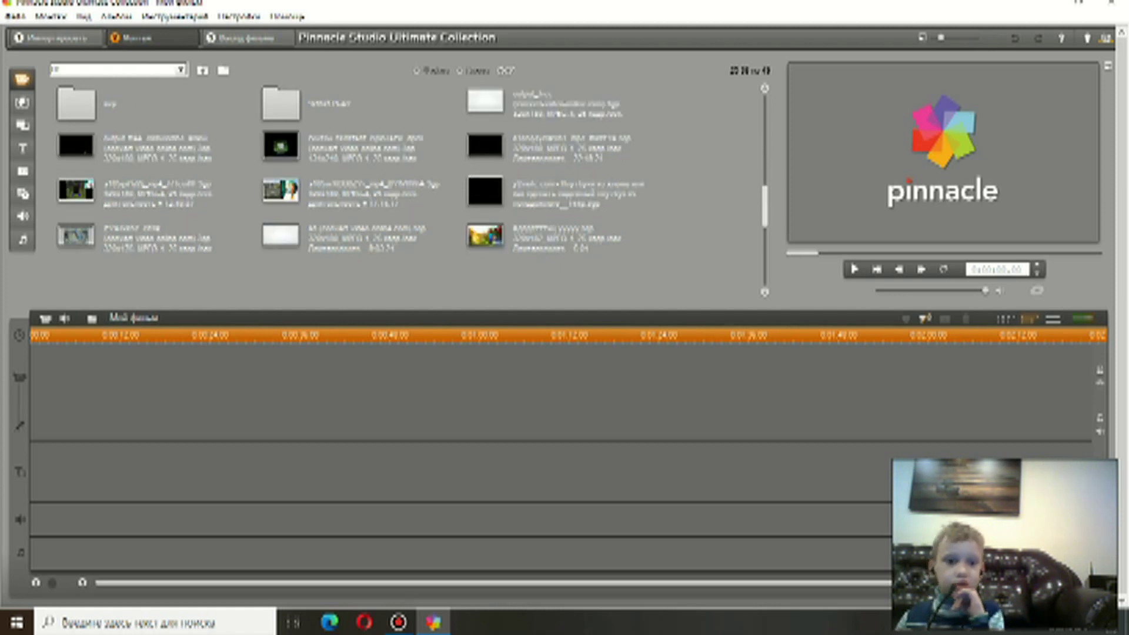
{"action": "scroll", "coordinate": [411, 171], "scroll_direction": "down", "scroll_amount": 1}
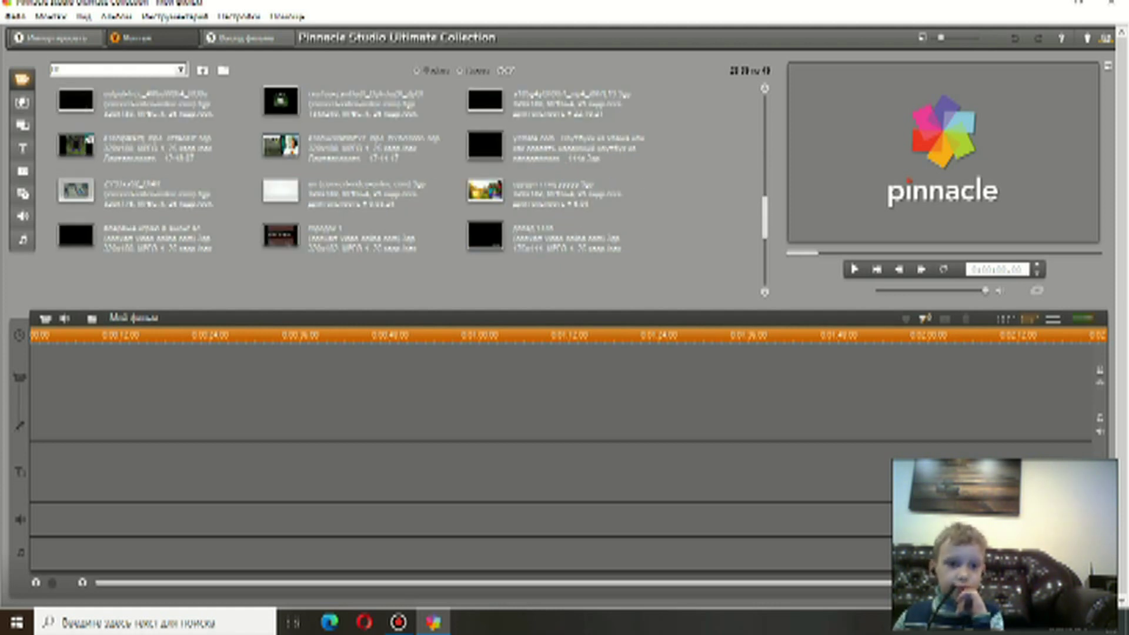
{"action": "scroll", "coordinate": [294, 253], "scroll_direction": "down", "scroll_amount": 2}
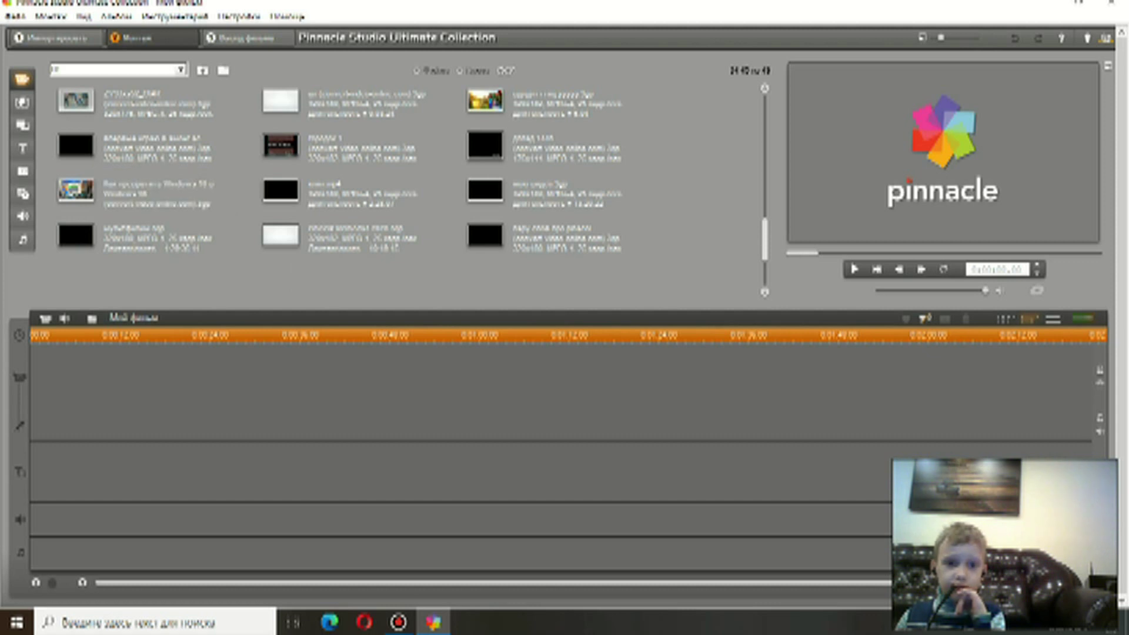
{"action": "scroll", "coordinate": [383, 171], "scroll_direction": "down", "scroll_amount": 2}
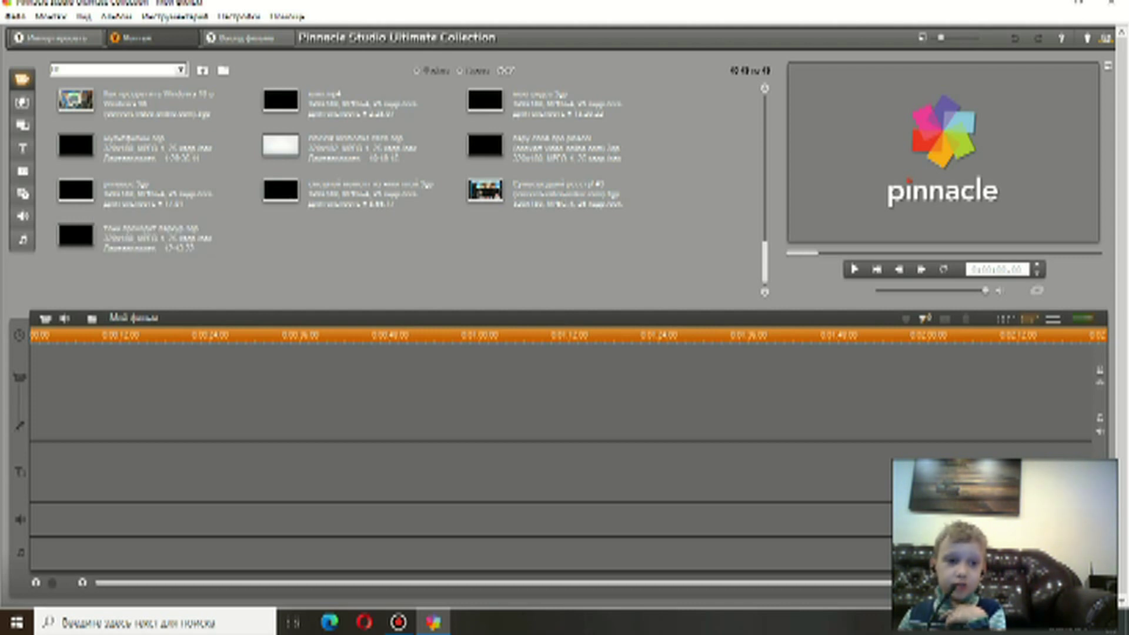
{"action": "scroll", "coordinate": [288, 164], "scroll_direction": "up", "scroll_amount": 2}
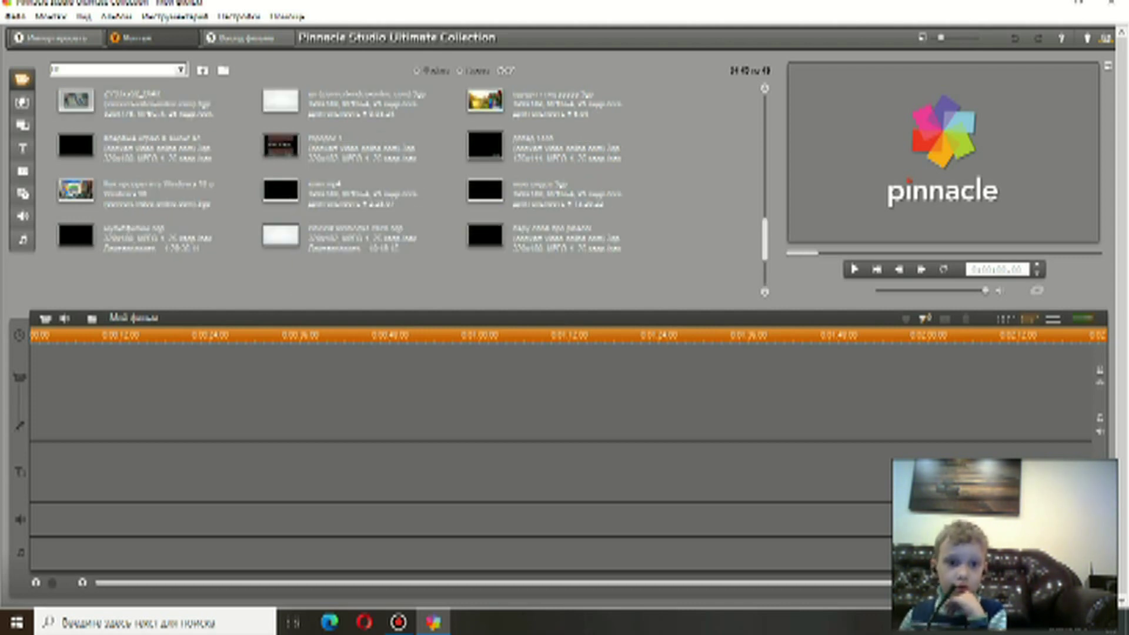
{"action": "left_click", "coordinate": [280, 236]}
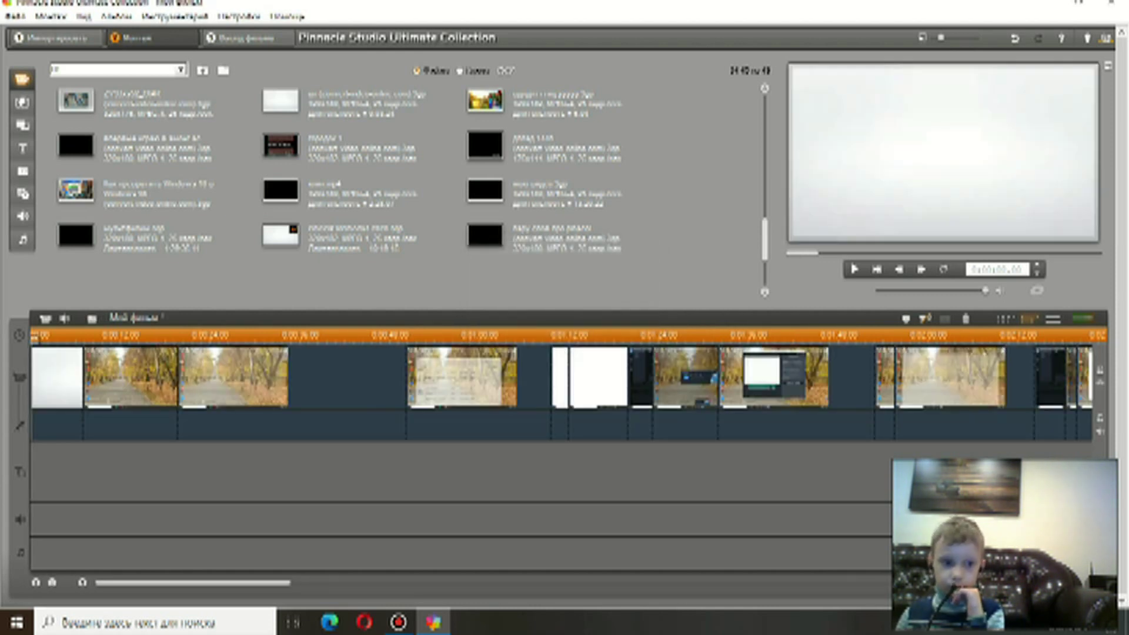
Step: Scrub through the opening white intro scene and delete the placed video from the timeline
{"action": "left_click_drag", "start_coordinate": [34, 339], "coordinate": [78, 339]}
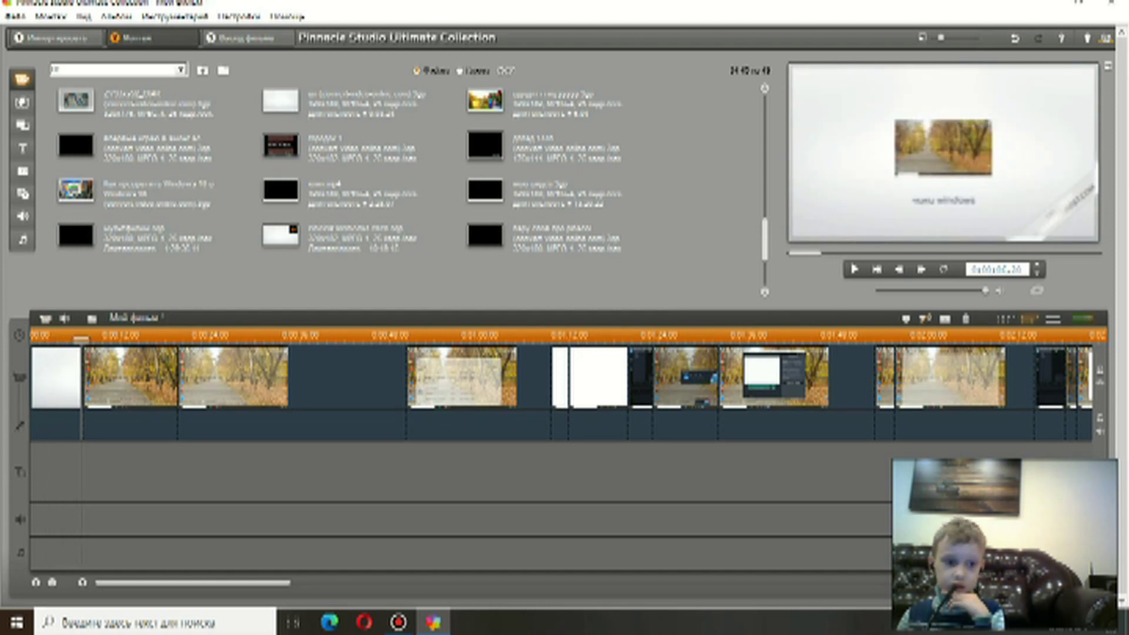
{"action": "right_click", "coordinate": [37, 376]}
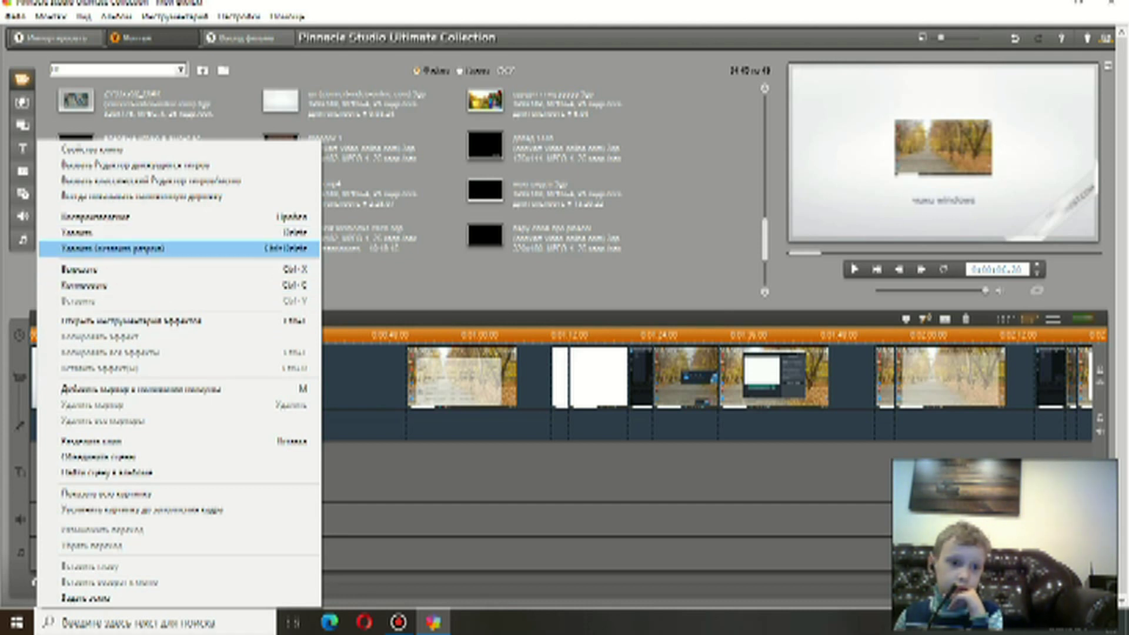
{"action": "left_click", "coordinate": [76, 232]}
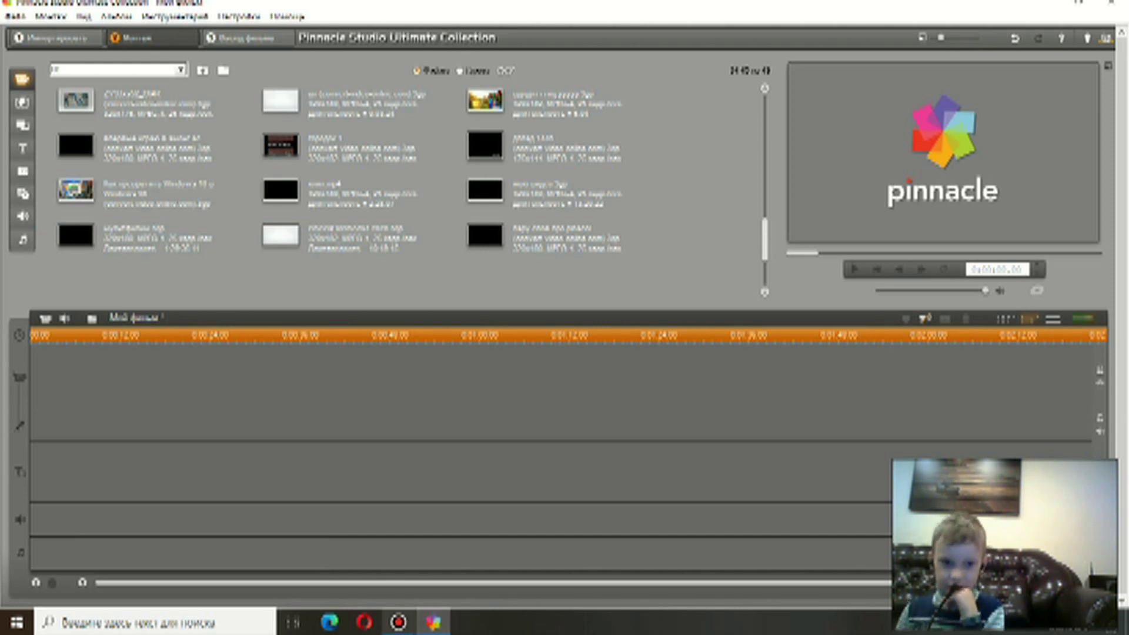
Step: Switch to the Bandicam window
{"action": "left_click", "coordinate": [398, 622]}
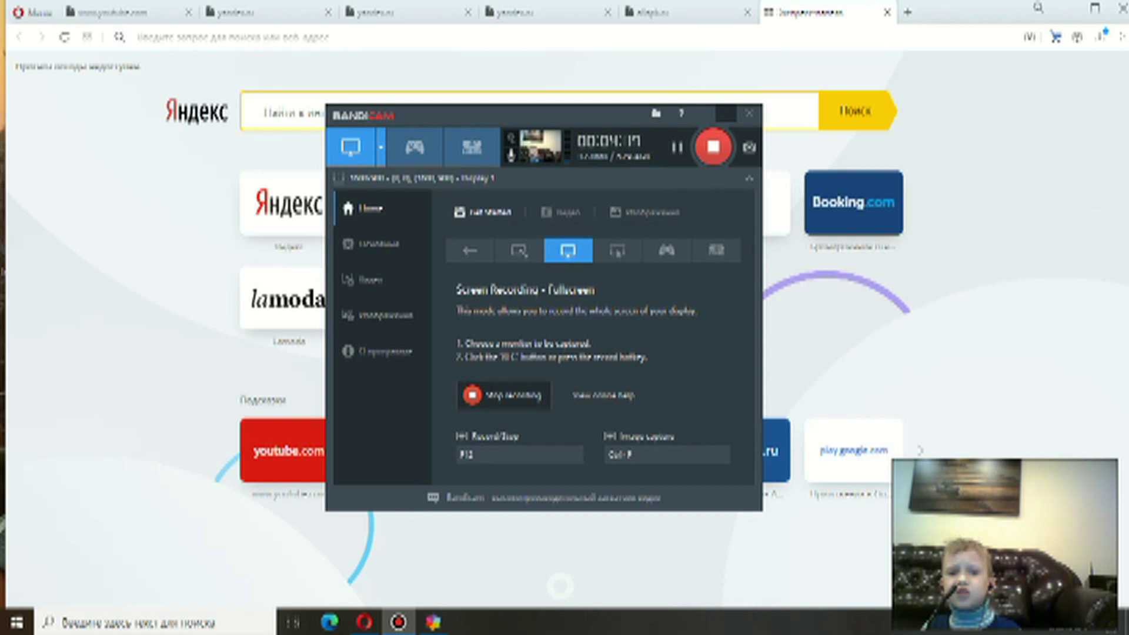
Step: Minimize the Bandicam window and search Yandex in the browser for "обрезать видео онлайн"
{"action": "left_click", "coordinate": [725, 114]}
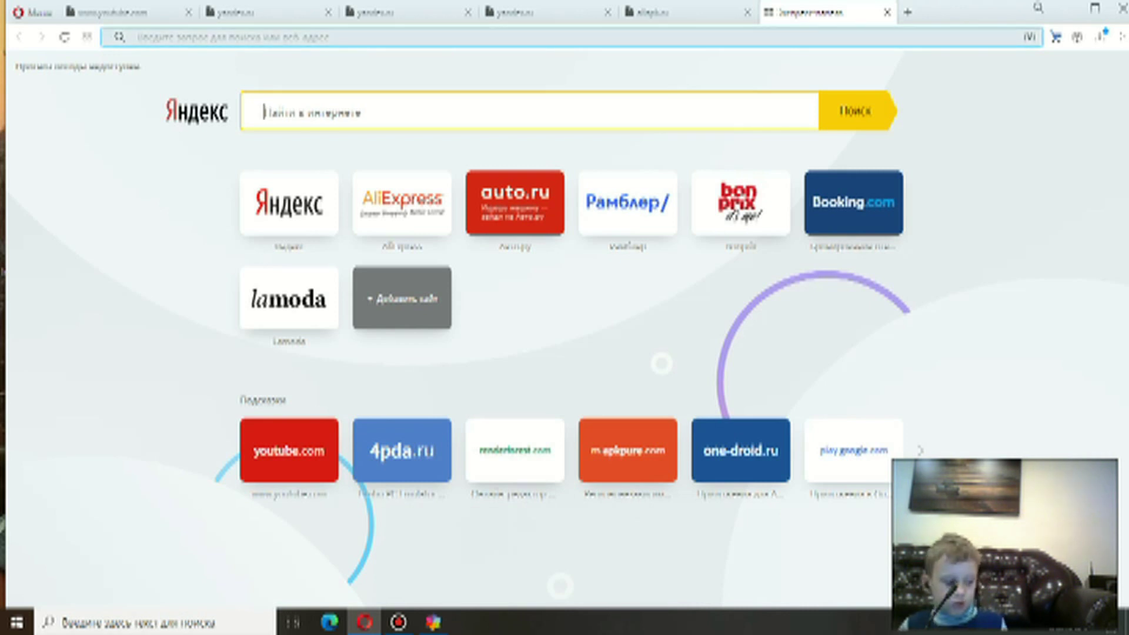
{"action": "type", "text": "обра"}
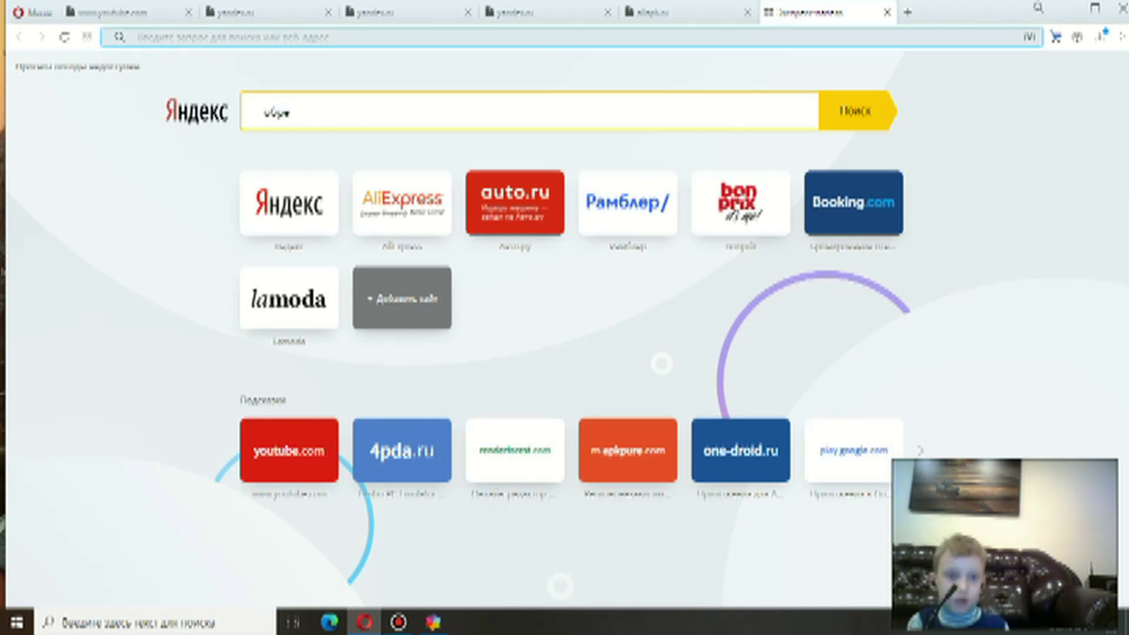
{"action": "type", "text": "зать "}
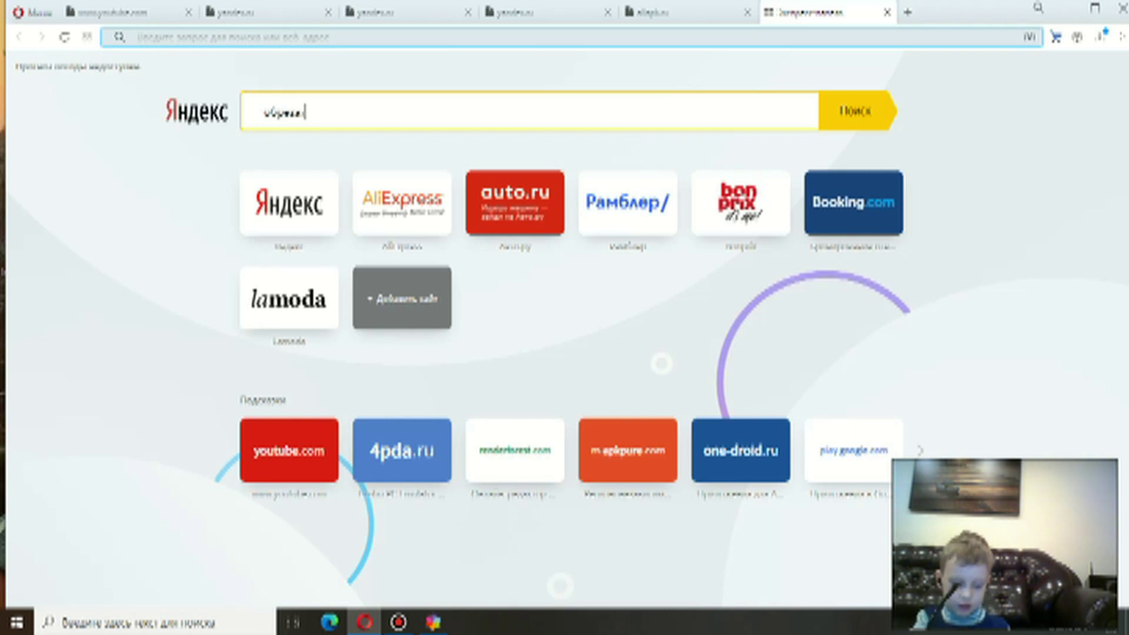
{"action": "type", "text": "в"}
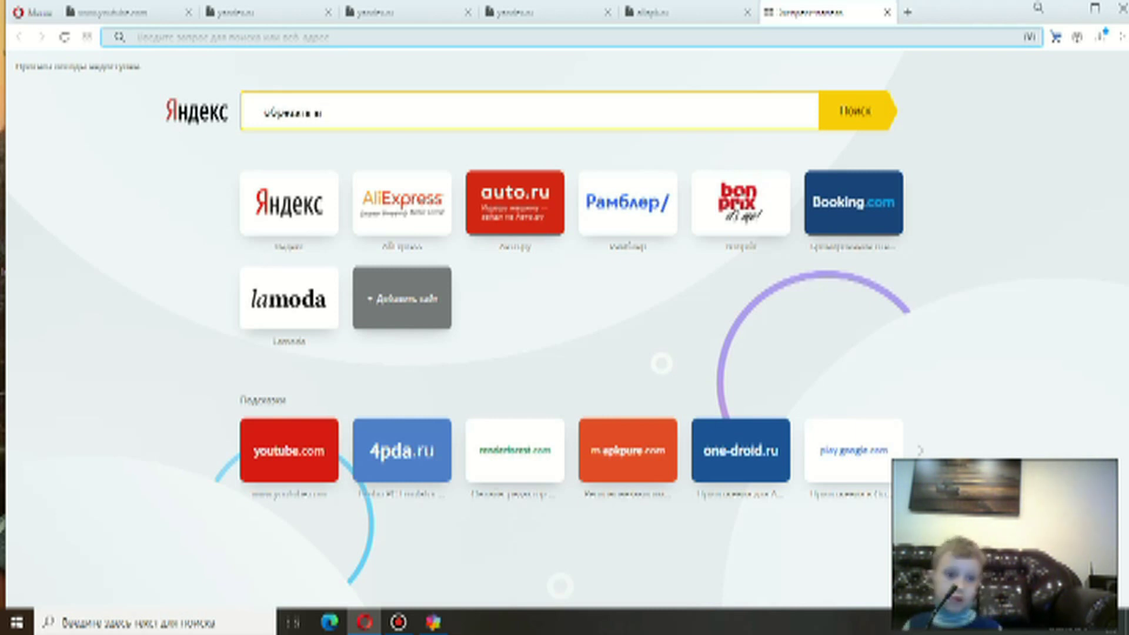
{"action": "key", "text": "BackSpace"}
{"action": "key", "text": "BackSpace"}
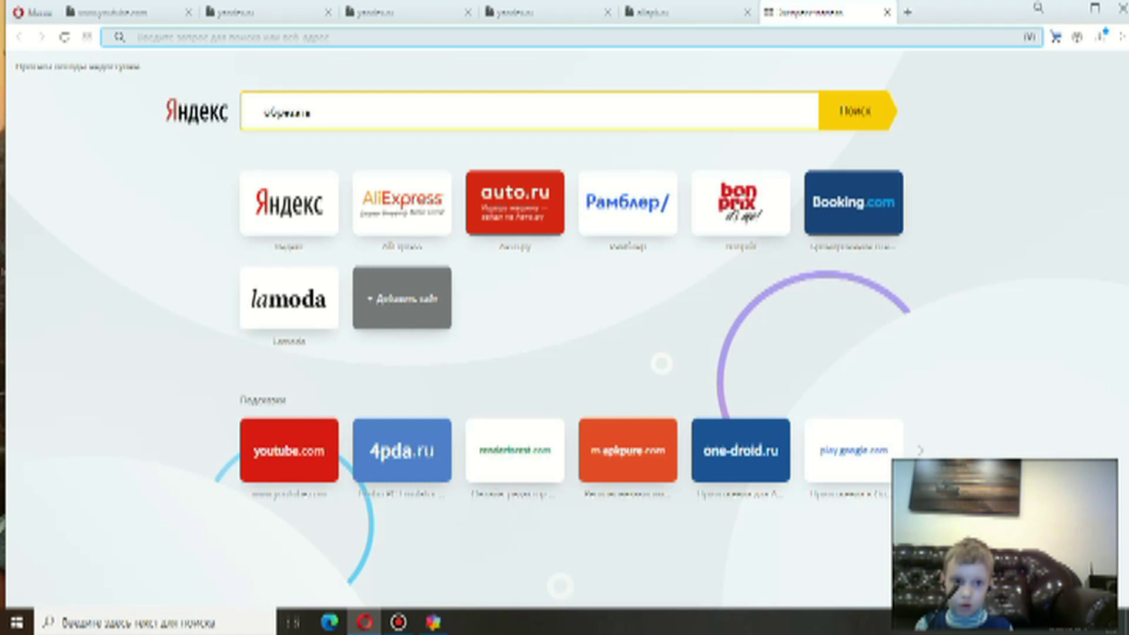
{"action": "type", "text": "вид"}
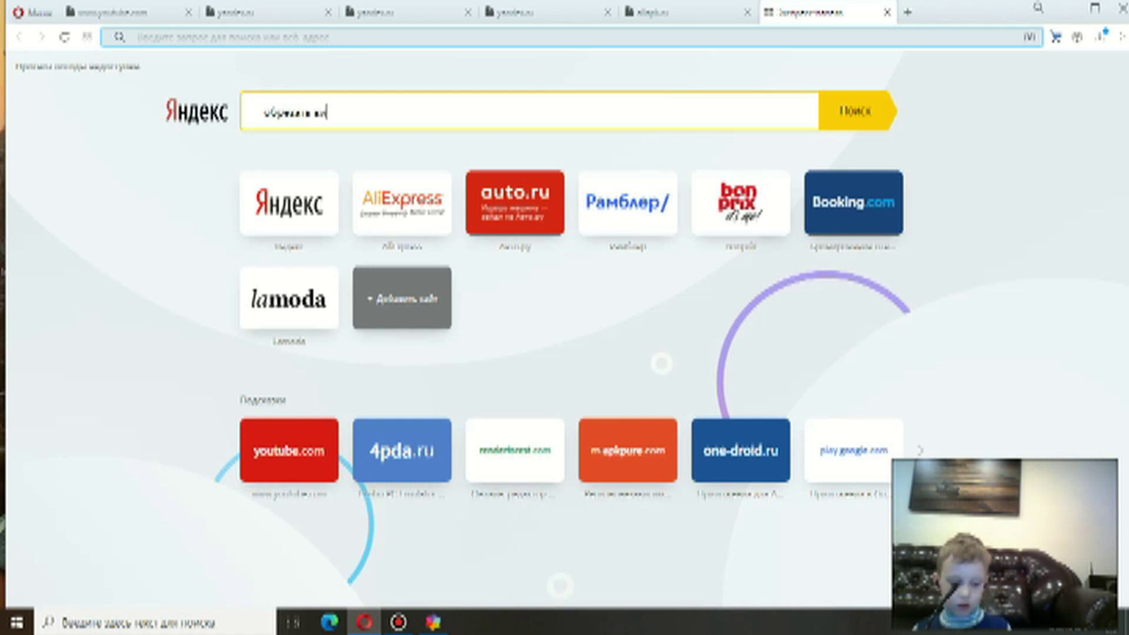
{"action": "type", "text": "ео"}
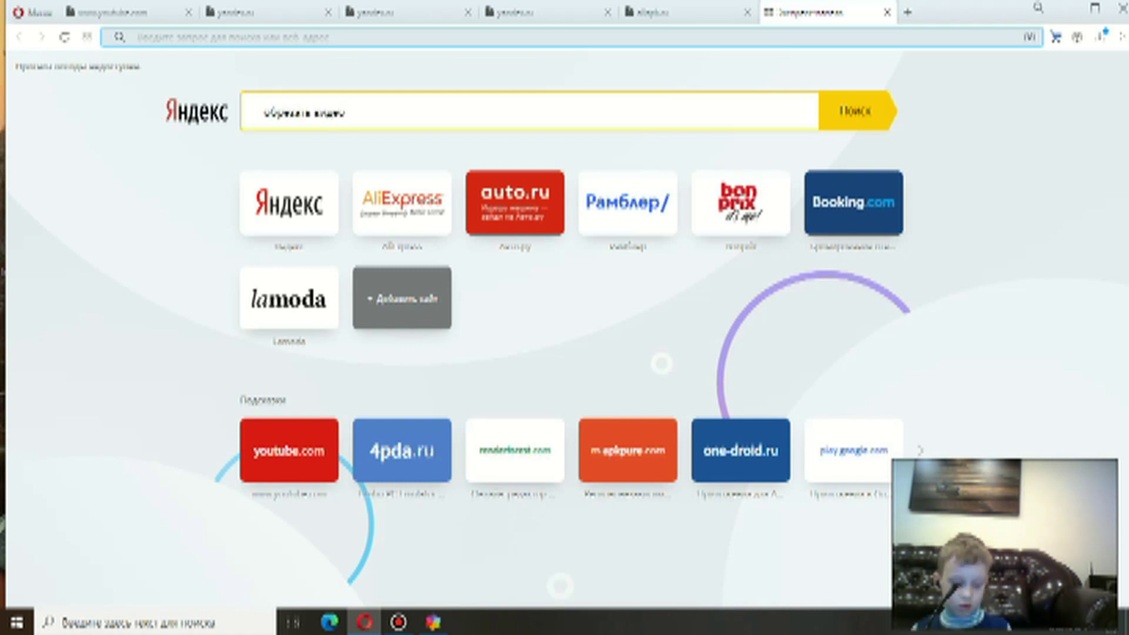
{"action": "type", "text": " инлайн"}
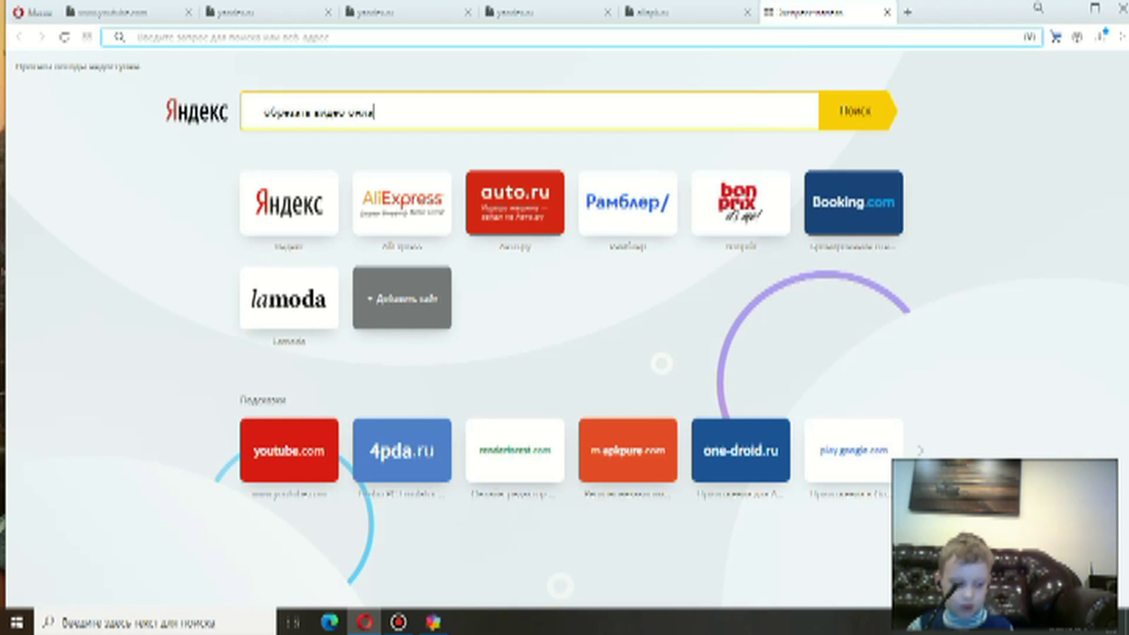
{"action": "key", "text": "Return"}
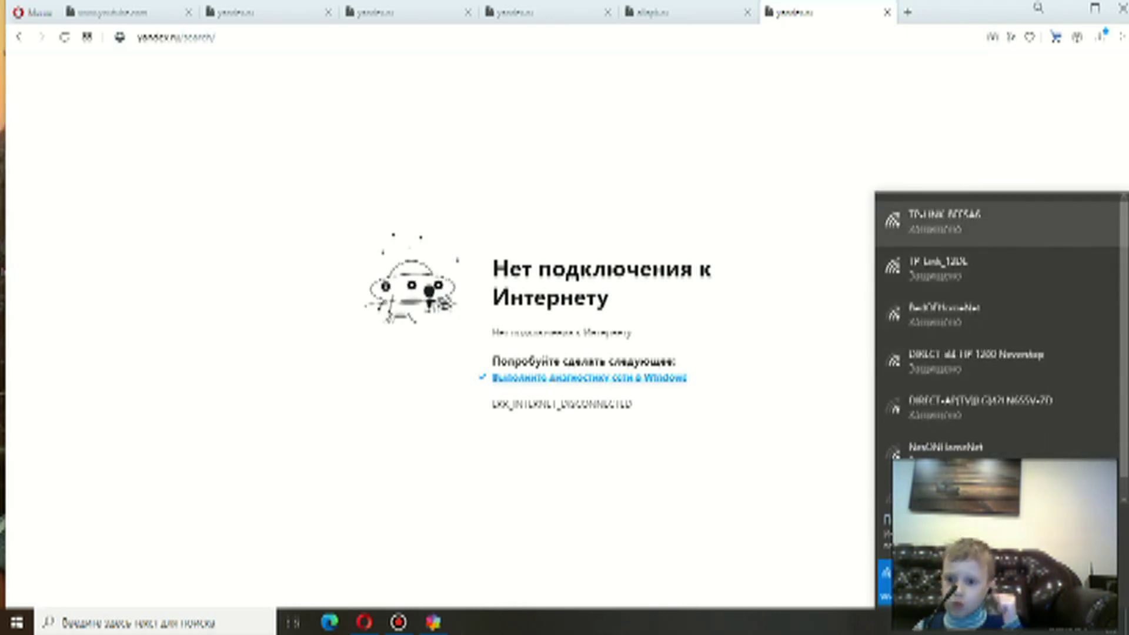
Step: Connect to the first-listed TP-LINK Wi-Fi network, retrying if needed, and close the network list
{"action": "left_click", "coordinate": [997, 223]}
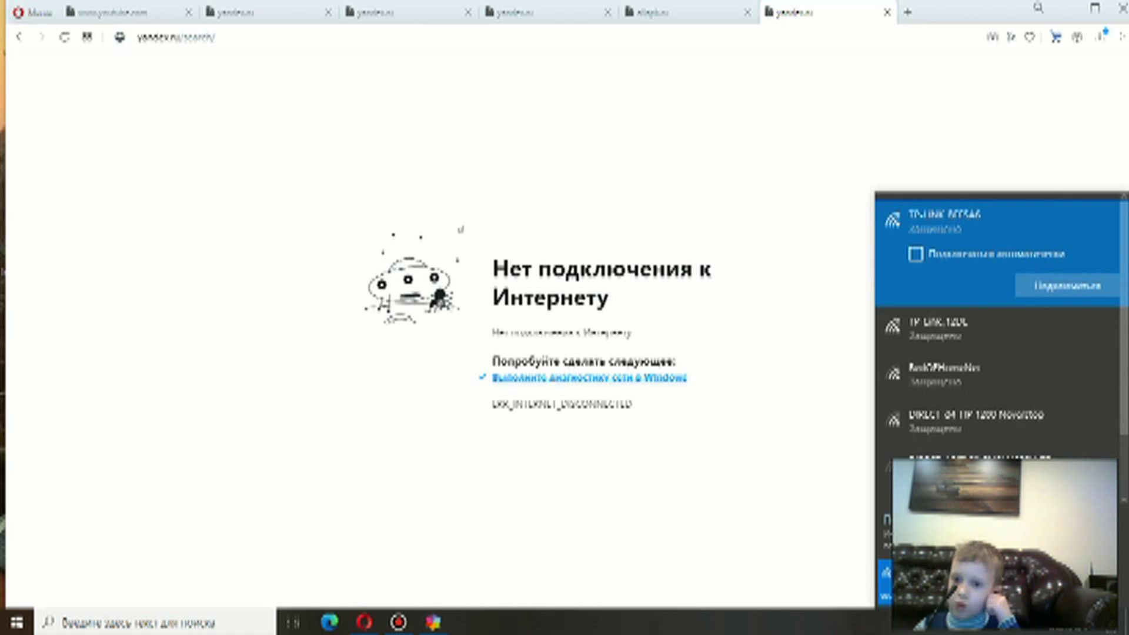
{"action": "left_click", "coordinate": [1067, 285]}
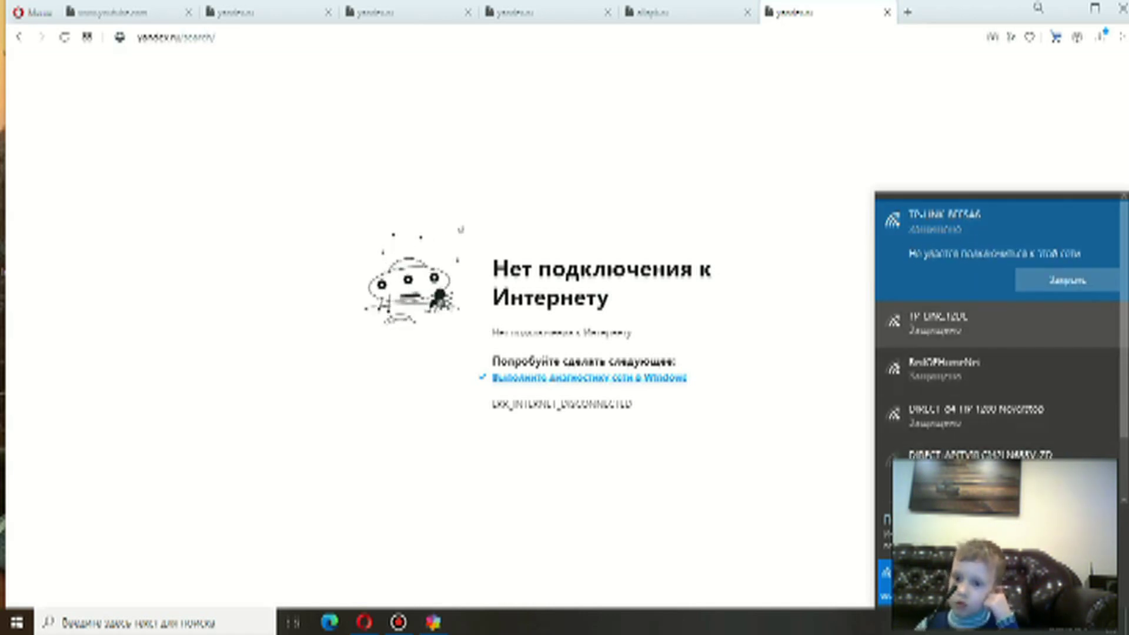
{"action": "left_click", "coordinate": [941, 324]}
{"action": "left_click", "coordinate": [1067, 328]}
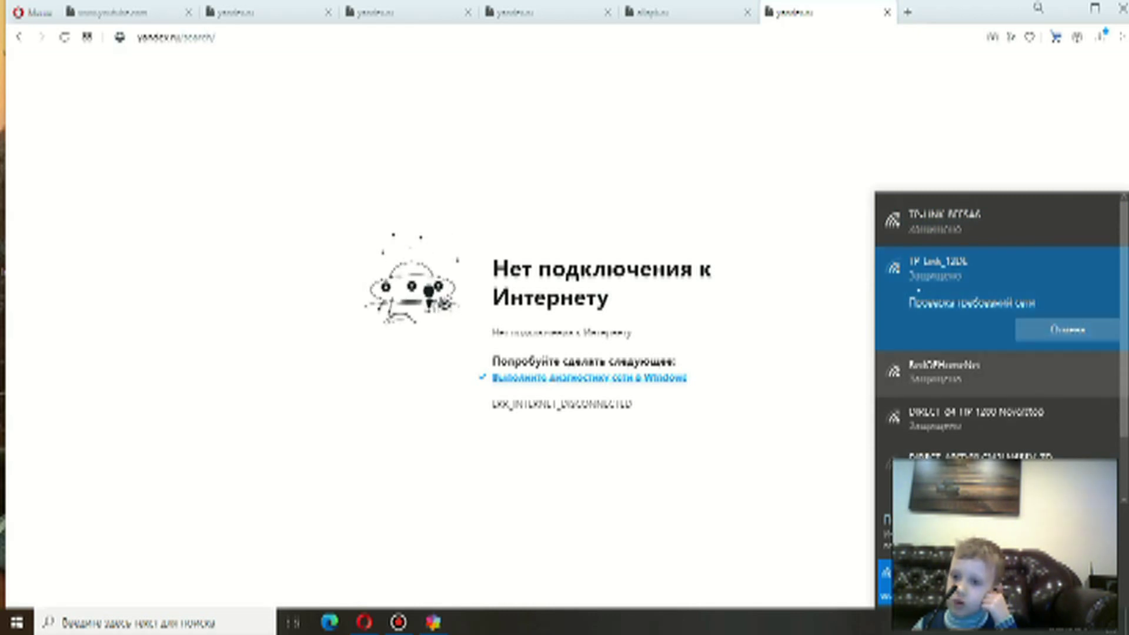
{"action": "left_click", "coordinate": [1067, 384]}
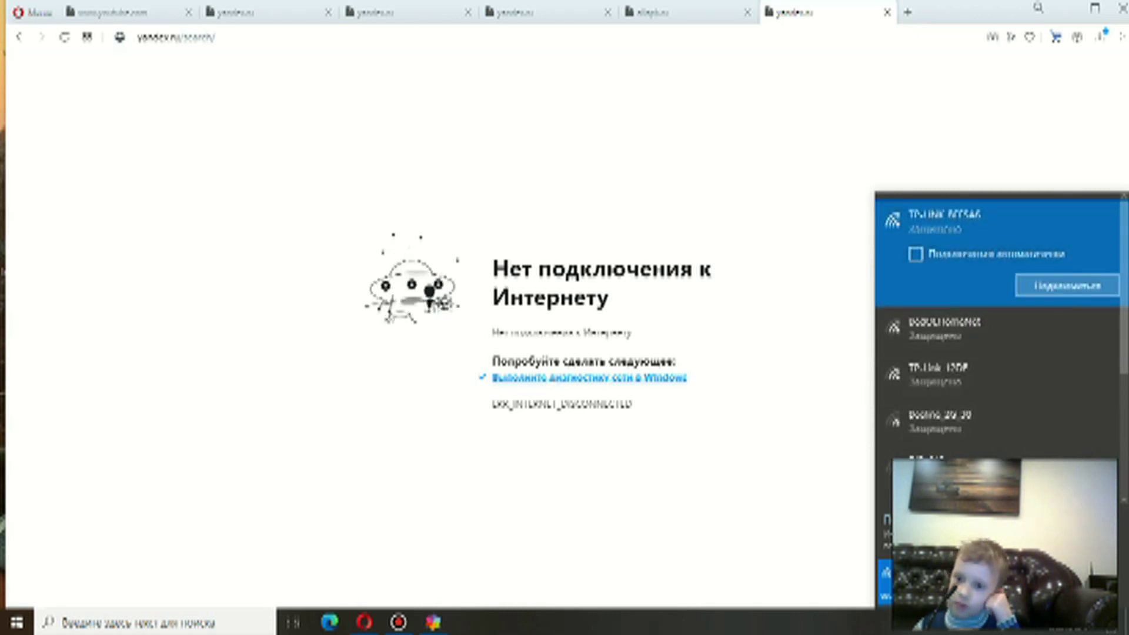
{"action": "left_click", "coordinate": [1067, 285]}
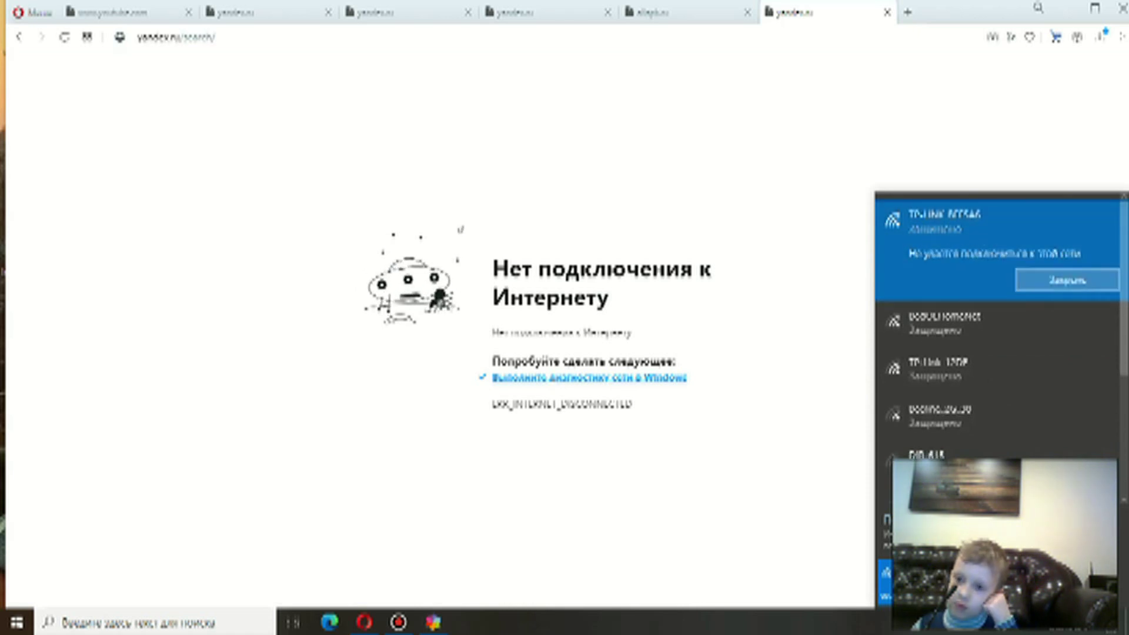
{"action": "left_click", "coordinate": [1067, 280]}
{"action": "left_click", "coordinate": [1067, 282]}
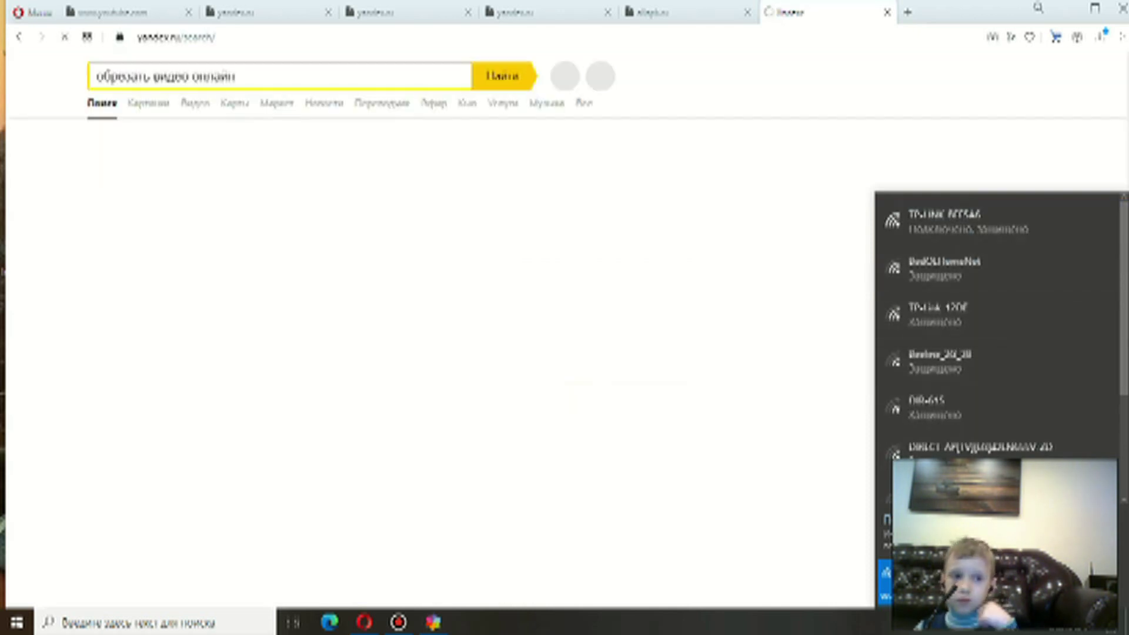
{"action": "key", "text": "Escape"}
Step: Open online-video-cutter.com from the search results and upload the video "ОБЗОР МОВАВИ 2020" from the H: drive
{"action": "left_click", "coordinate": [193, 146]}
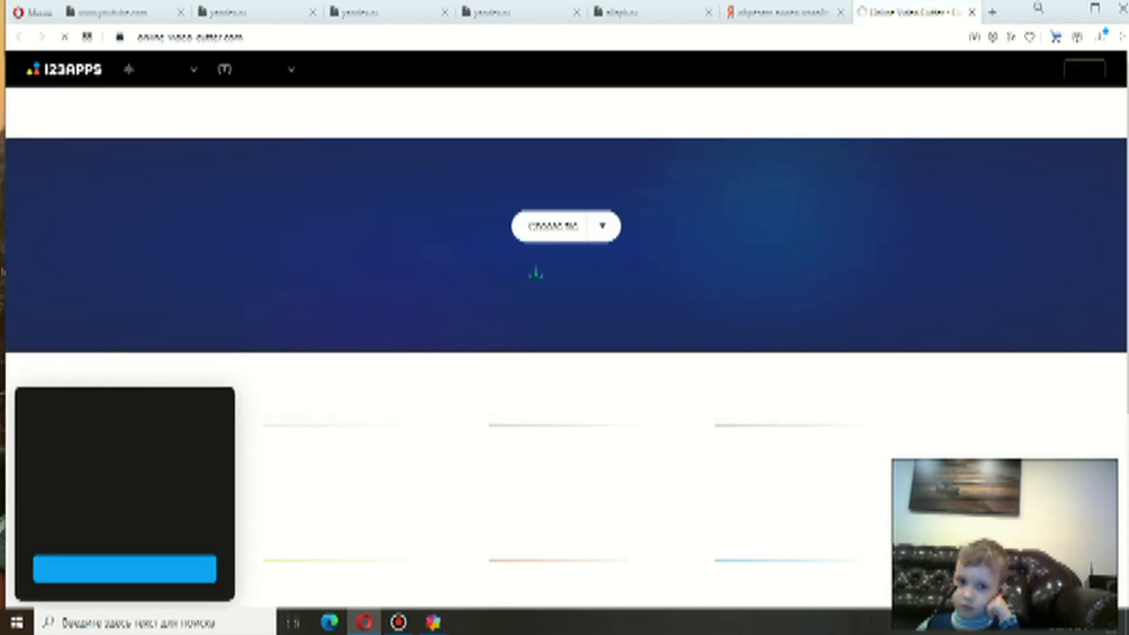
{"action": "left_click", "coordinate": [517, 219]}
{"action": "left_click", "coordinate": [650, 404]}
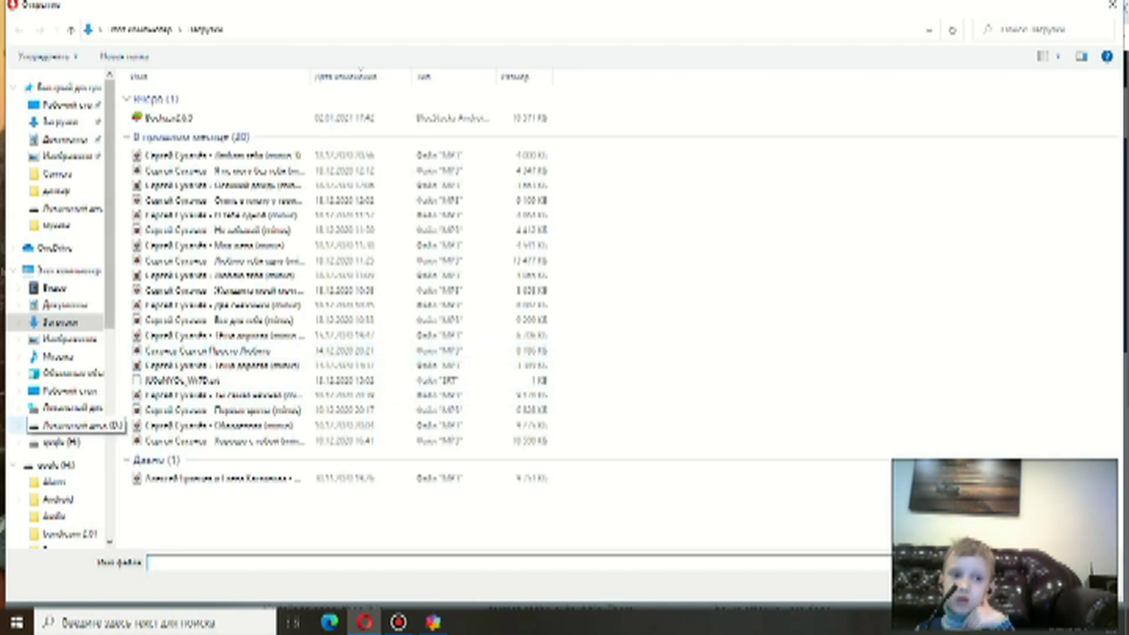
{"action": "left_click", "coordinate": [61, 442]}
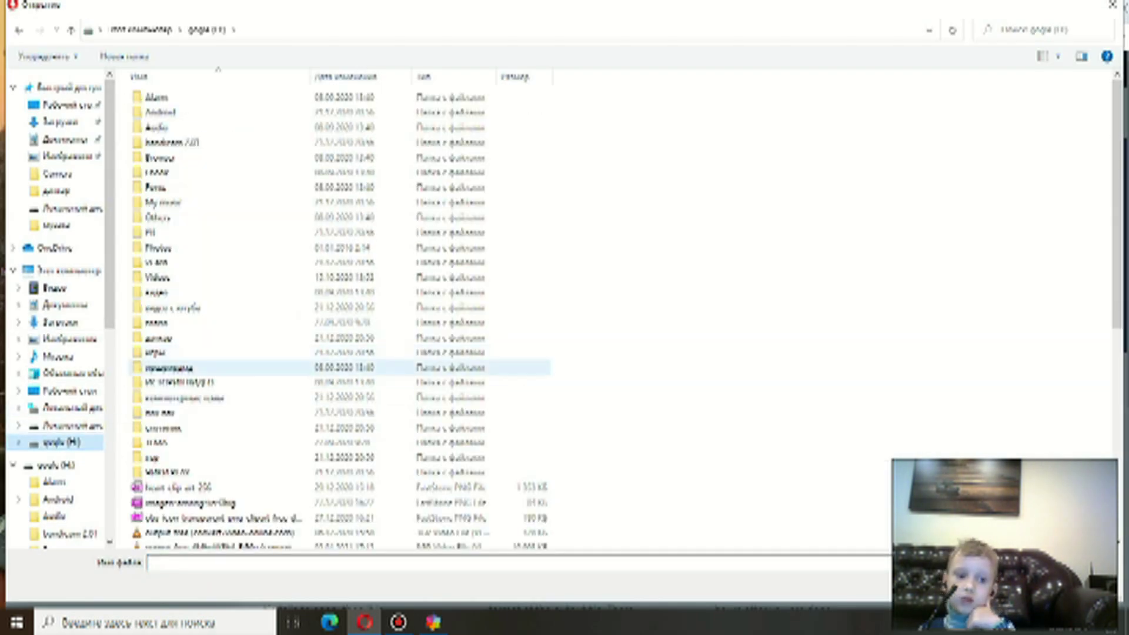
{"action": "scroll", "coordinate": [167, 376], "scroll_direction": "down", "scroll_amount": 5}
{"action": "scroll", "coordinate": [170, 391], "scroll_direction": "down", "scroll_amount": 3}
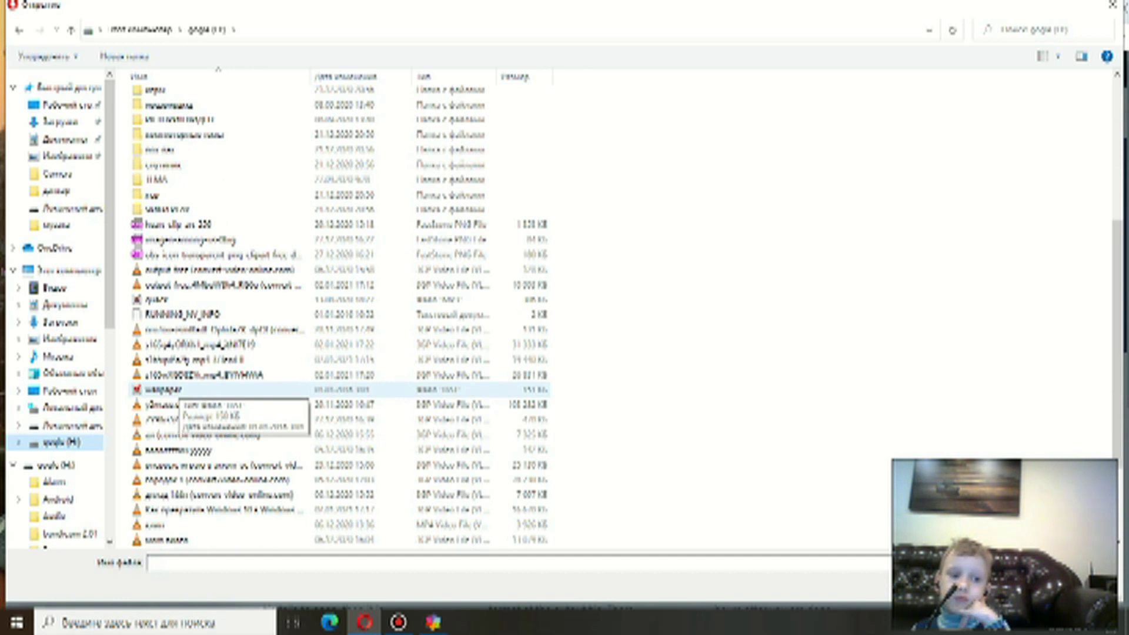
{"action": "scroll", "coordinate": [176, 377], "scroll_direction": "down", "scroll_amount": 2}
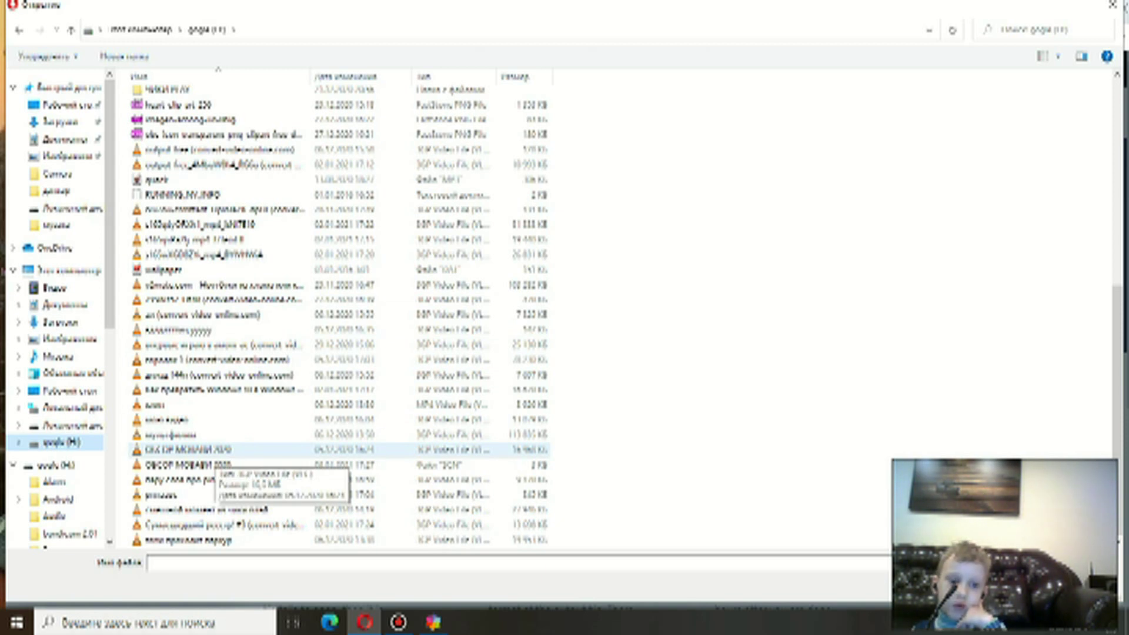
{"action": "left_click", "coordinate": [215, 451]}
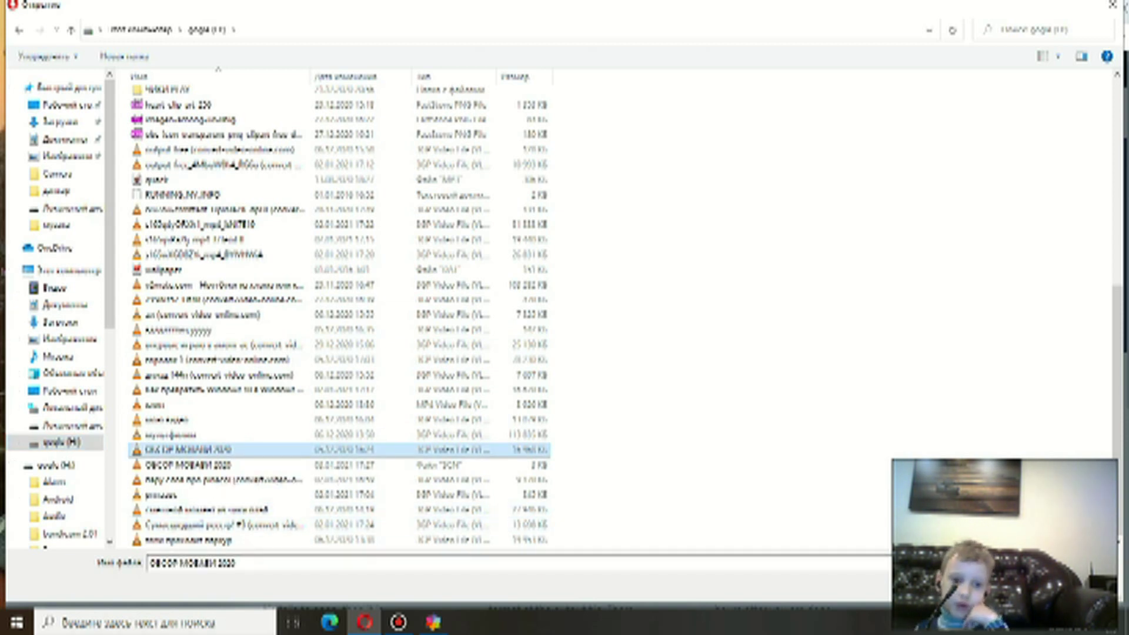
{"action": "key", "text": "Return"}
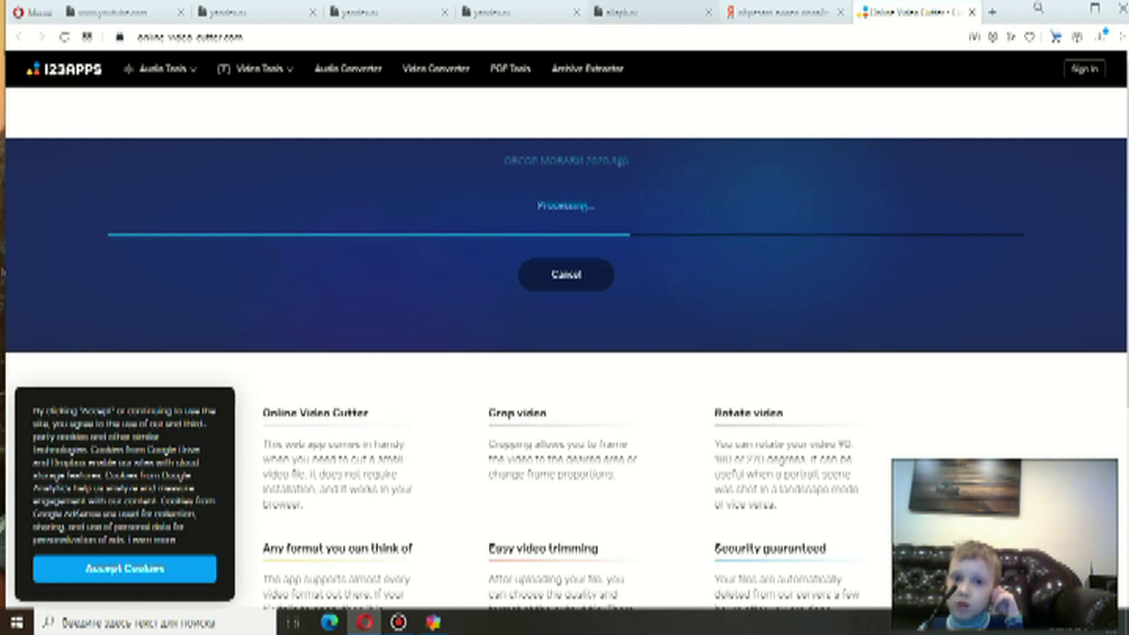
Step: Close the old unused browser tabs and return to the Online Video Cutter page in a maximized window
{"action": "left_click", "coordinate": [652, 12]}
{"action": "left_click", "coordinate": [708, 11]}
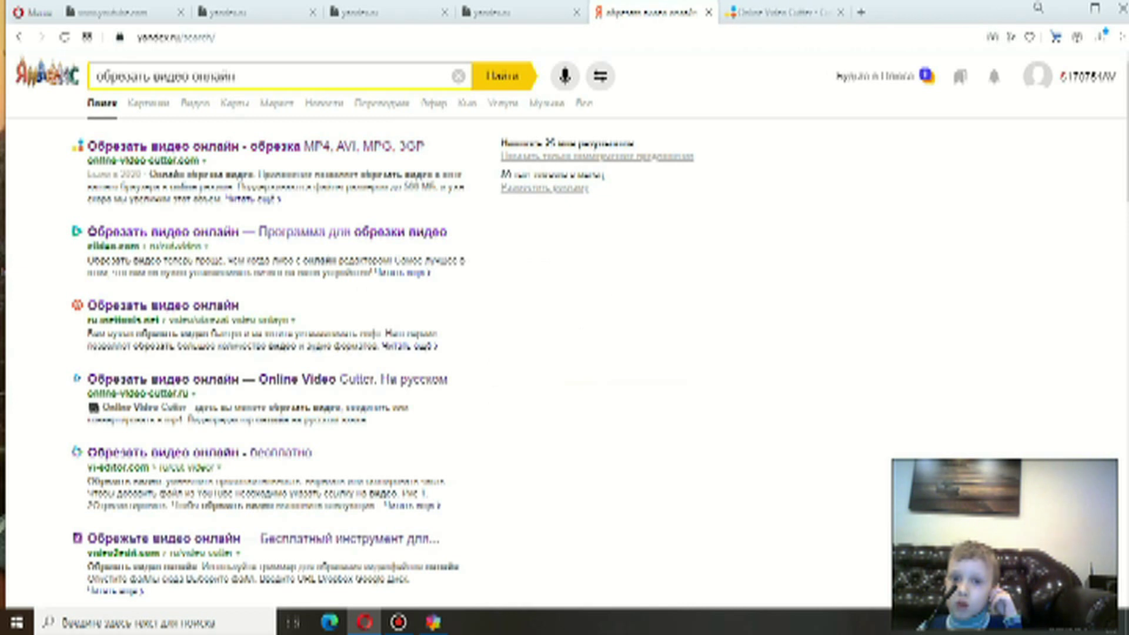
{"action": "left_click", "coordinate": [576, 11]}
{"action": "left_click", "coordinate": [445, 11]}
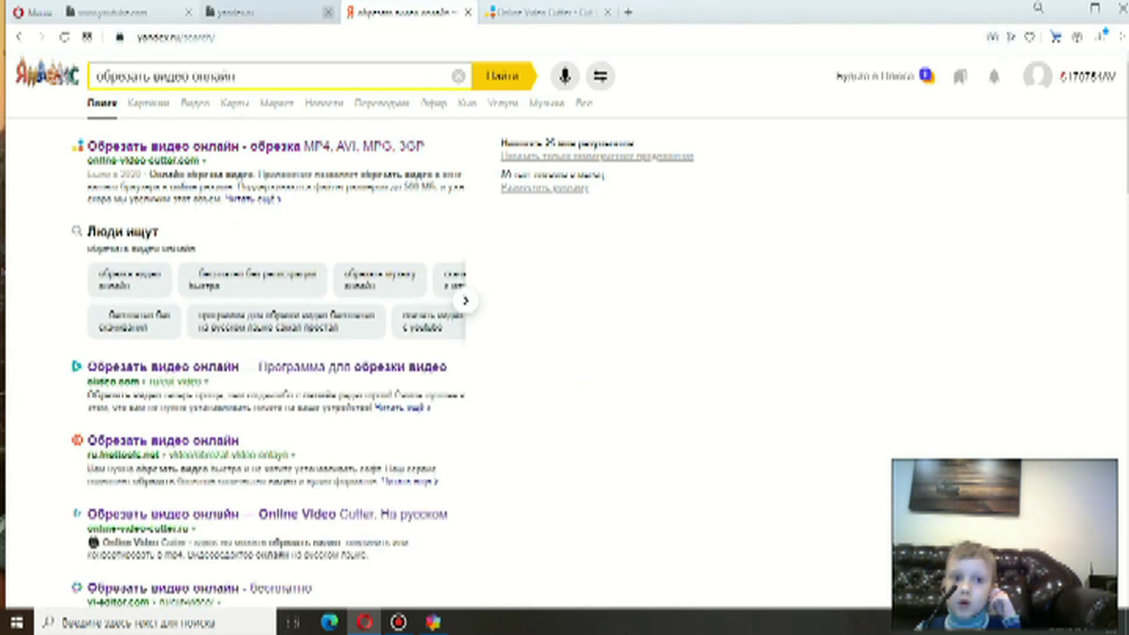
{"action": "left_click", "coordinate": [328, 11]}
{"action": "left_click", "coordinate": [189, 12]}
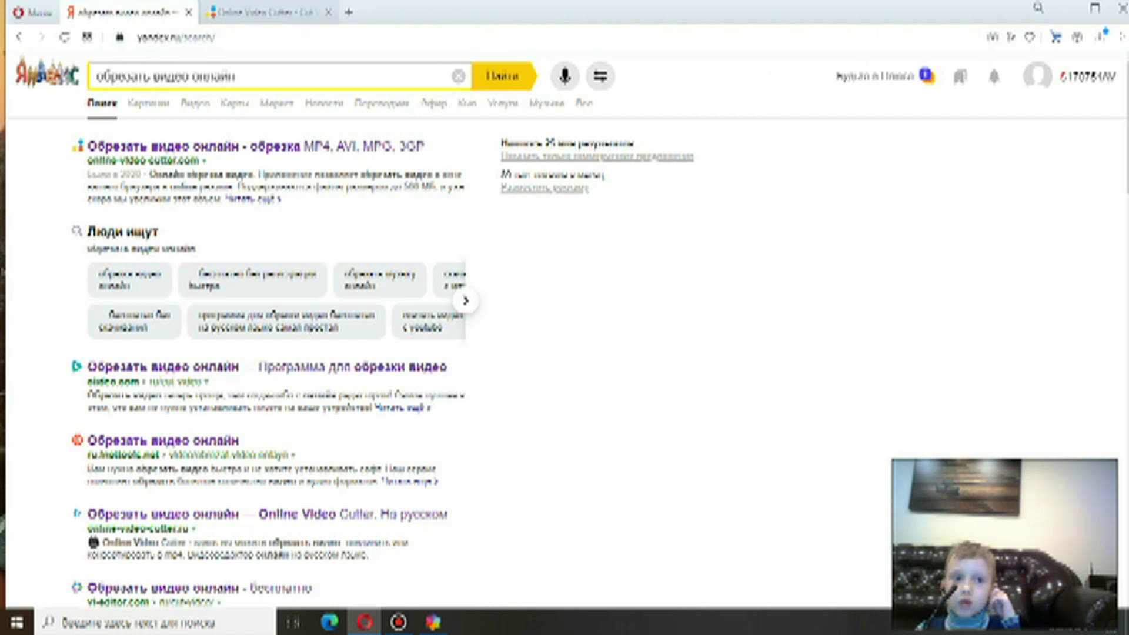
{"action": "left_click", "coordinate": [269, 12]}
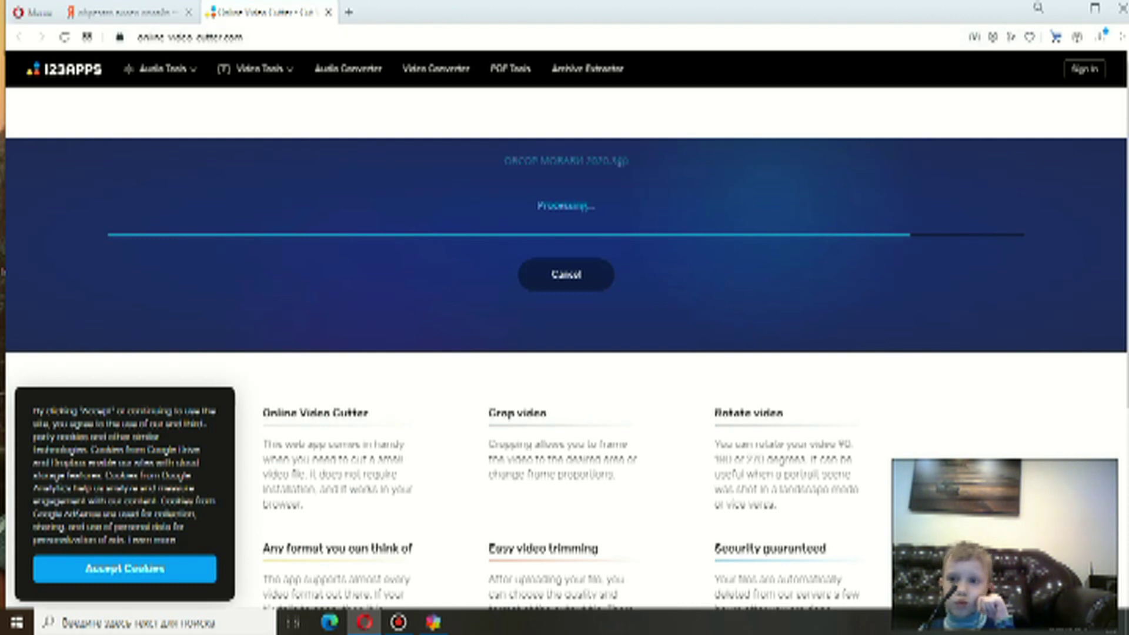
{"action": "left_click", "coordinate": [1094, 8]}
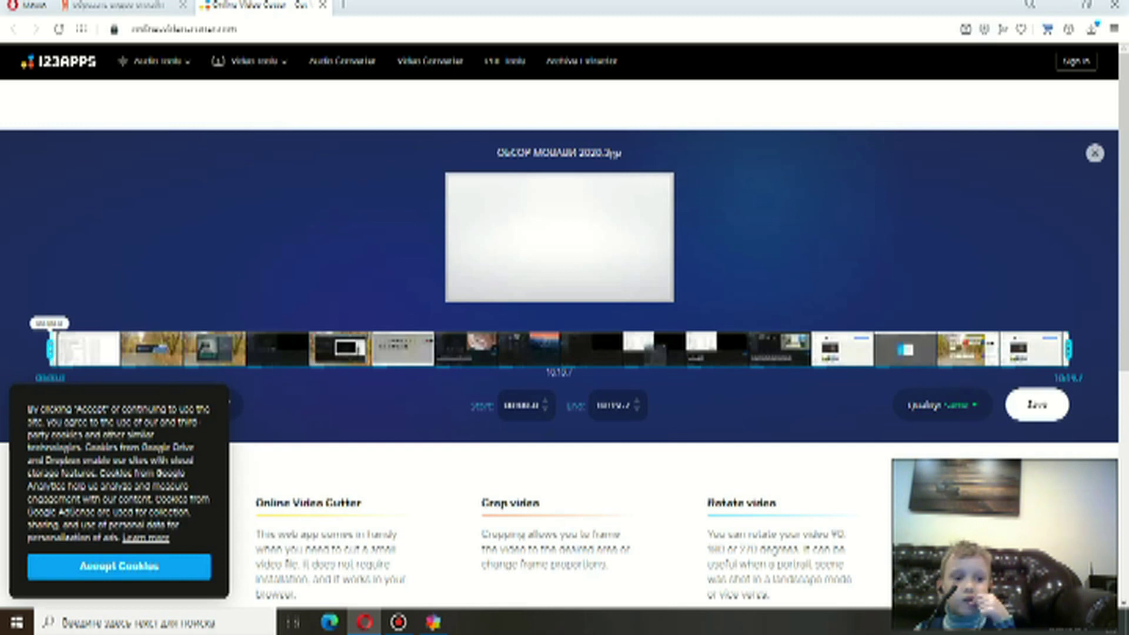
Step: With the cookie notice accepted, set the video's trim start to about 00:09.8 and save the trimmed video
{"action": "left_click_drag", "start_coordinate": [50, 349], "coordinate": [116, 349]}
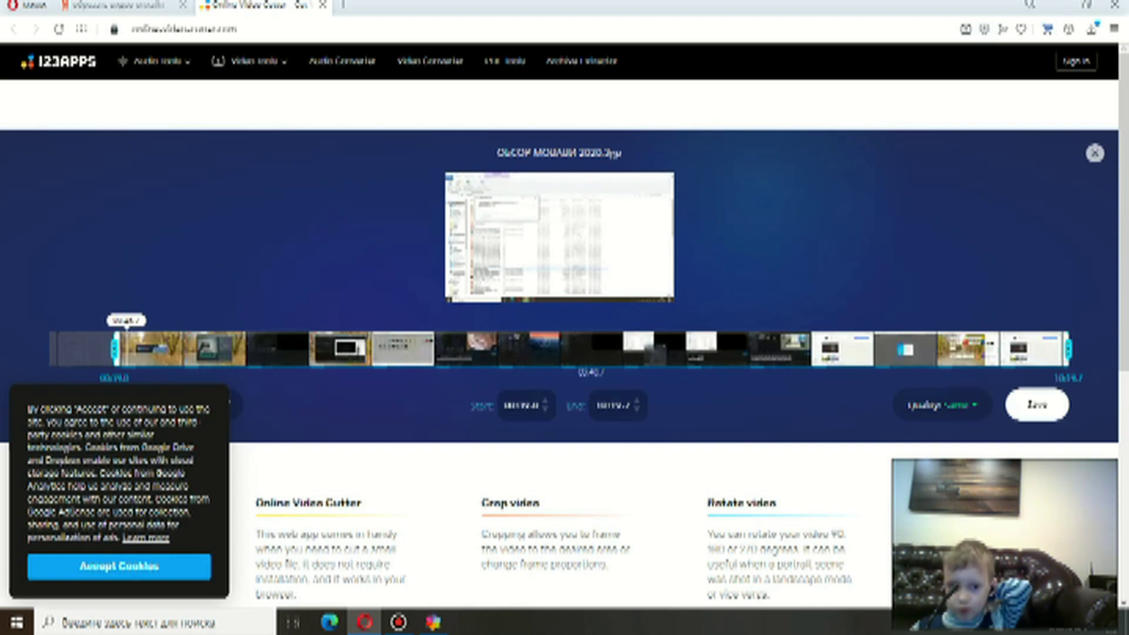
{"action": "left_click", "coordinate": [119, 566]}
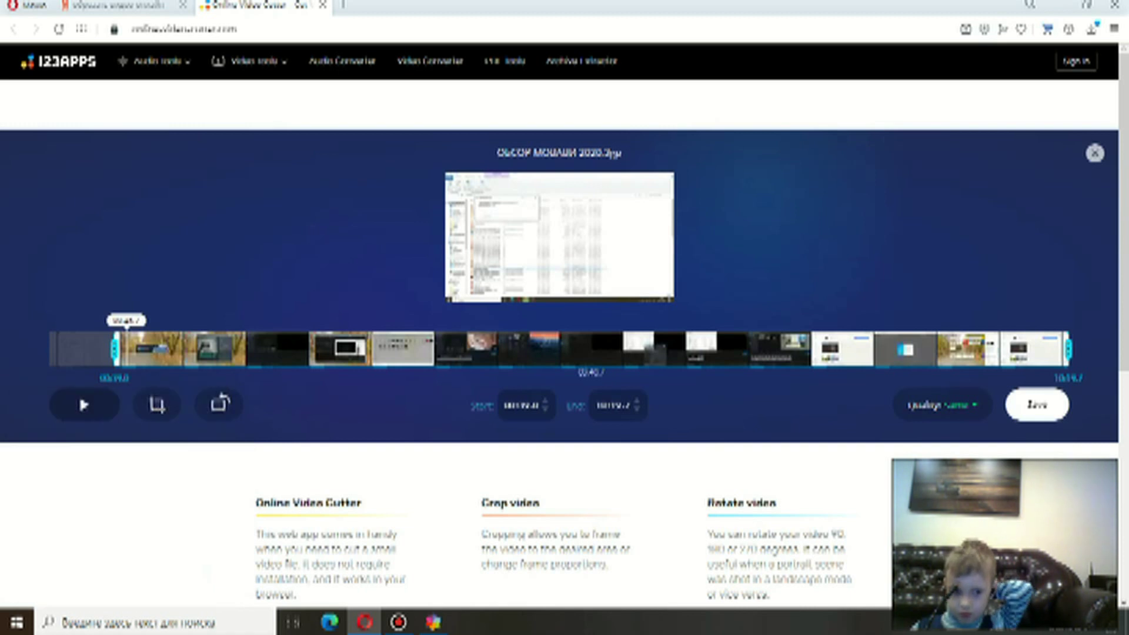
{"action": "left_click", "coordinate": [84, 404]}
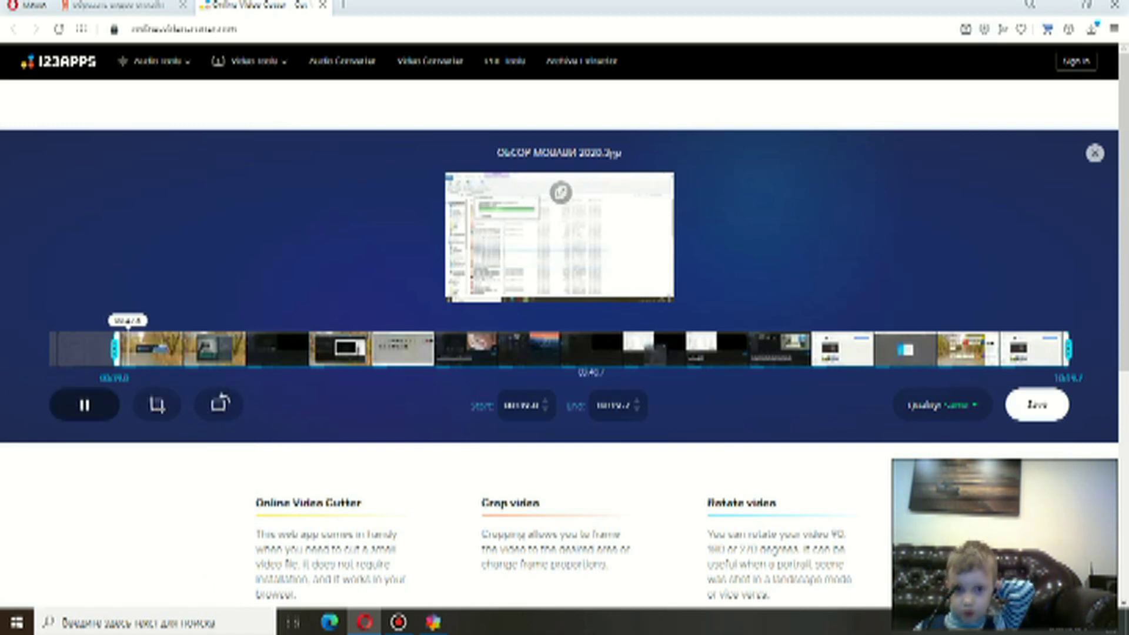
{"action": "left_click_drag", "start_coordinate": [115, 349], "coordinate": [67, 349]}
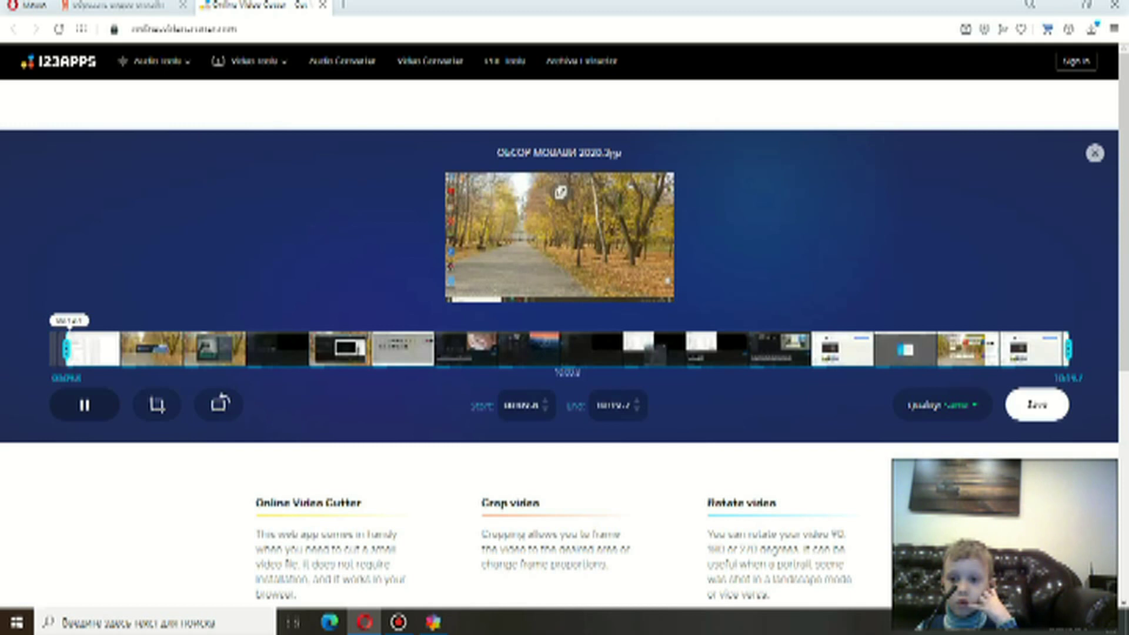
{"action": "left_click", "coordinate": [1036, 405]}
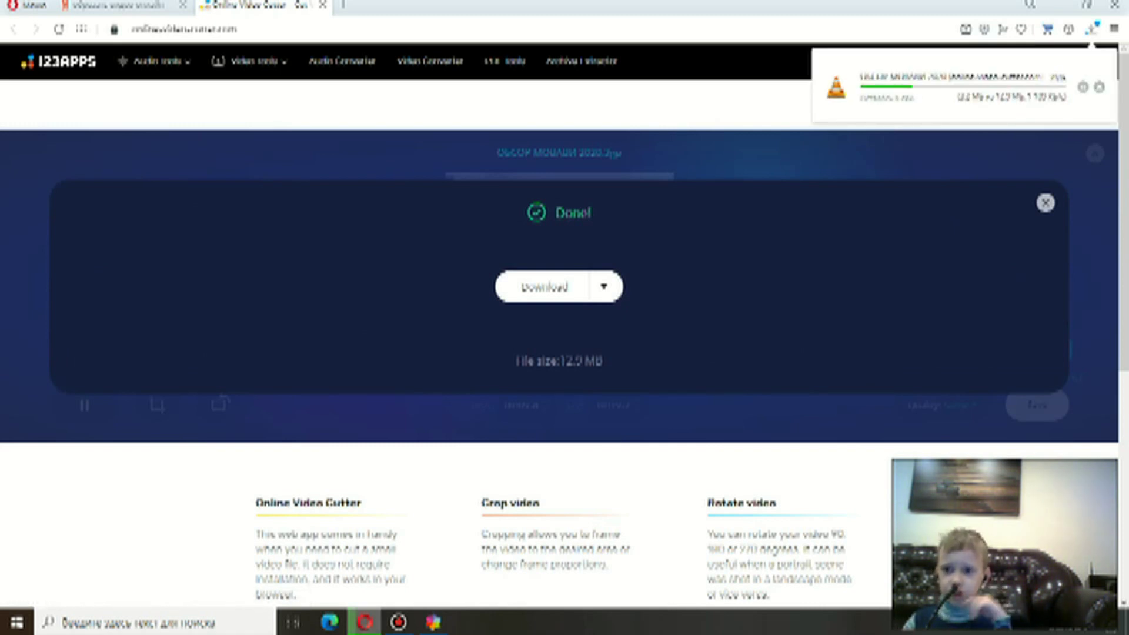
Step: Close the Online Video Cutter and search tabs, and exit the browser to return to Pinnacle Studio
{"action": "left_click", "coordinate": [322, 5]}
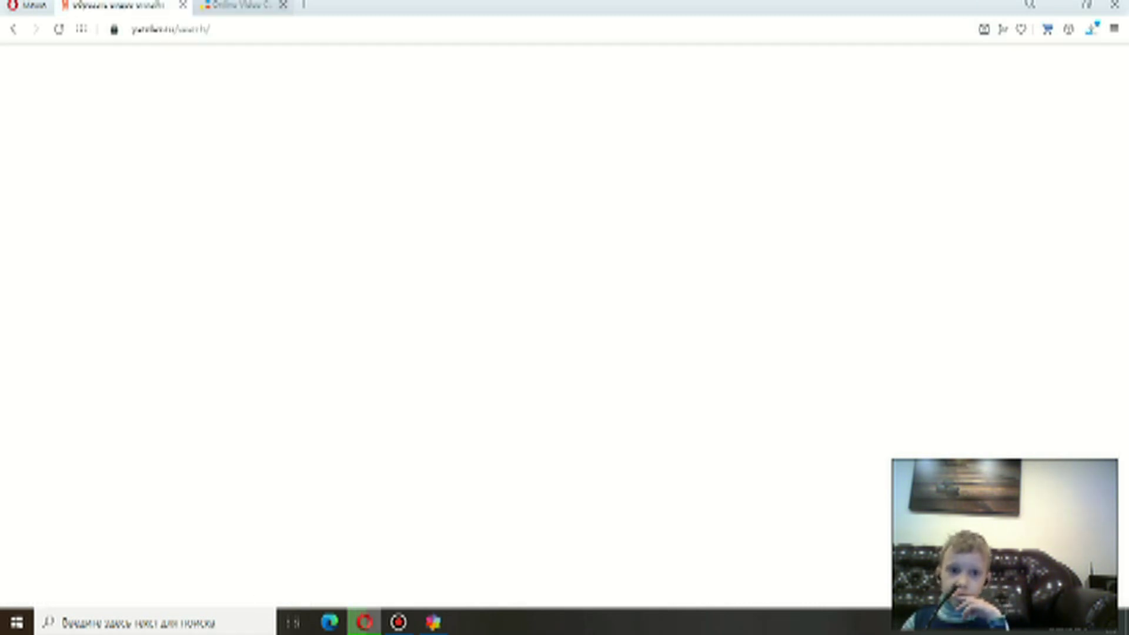
{"action": "key", "text": "ctrl+w"}
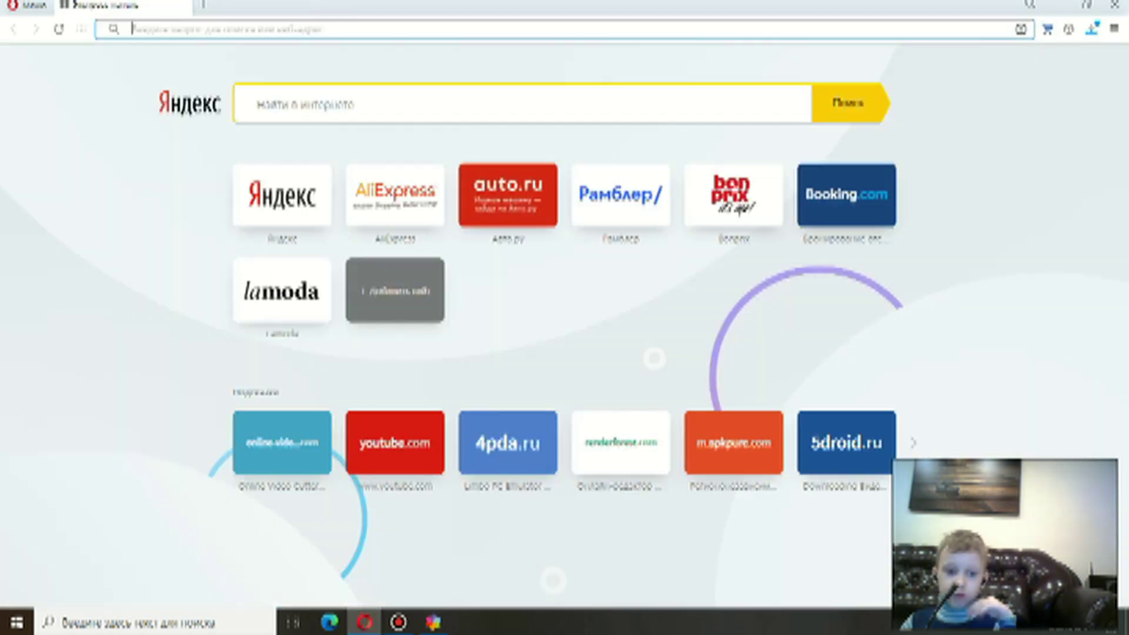
{"action": "left_click", "coordinate": [1114, 4]}
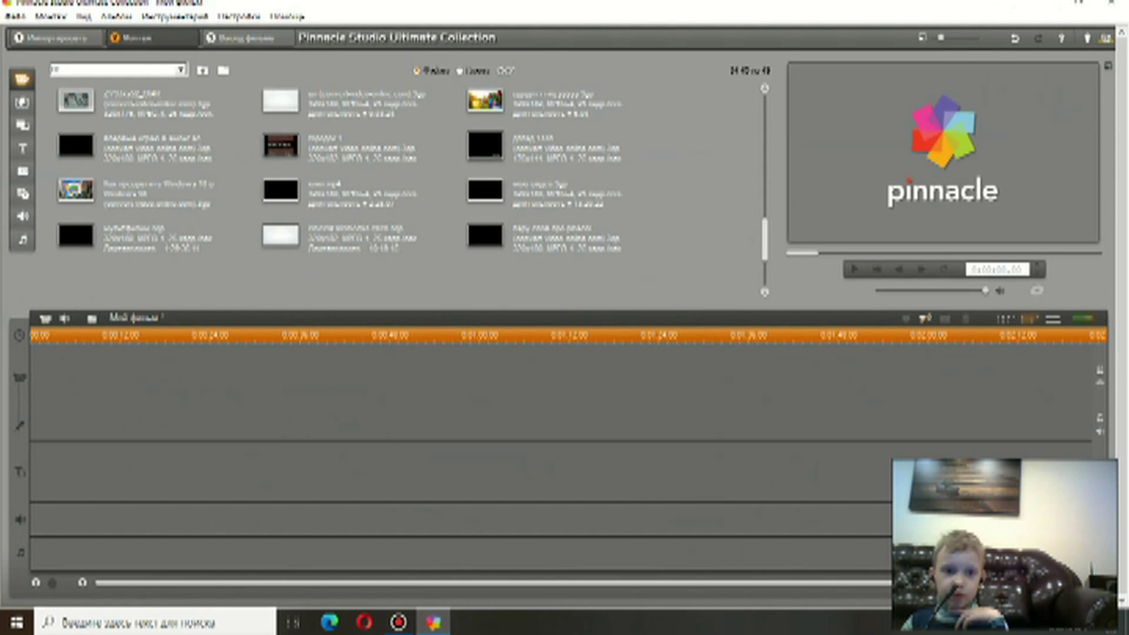
Step: Open the trimmed video "ОБЗОР МОВАВИ 2020" from the Downloads folder in the video album and place it on the timeline
{"action": "left_click", "coordinate": [180, 69]}
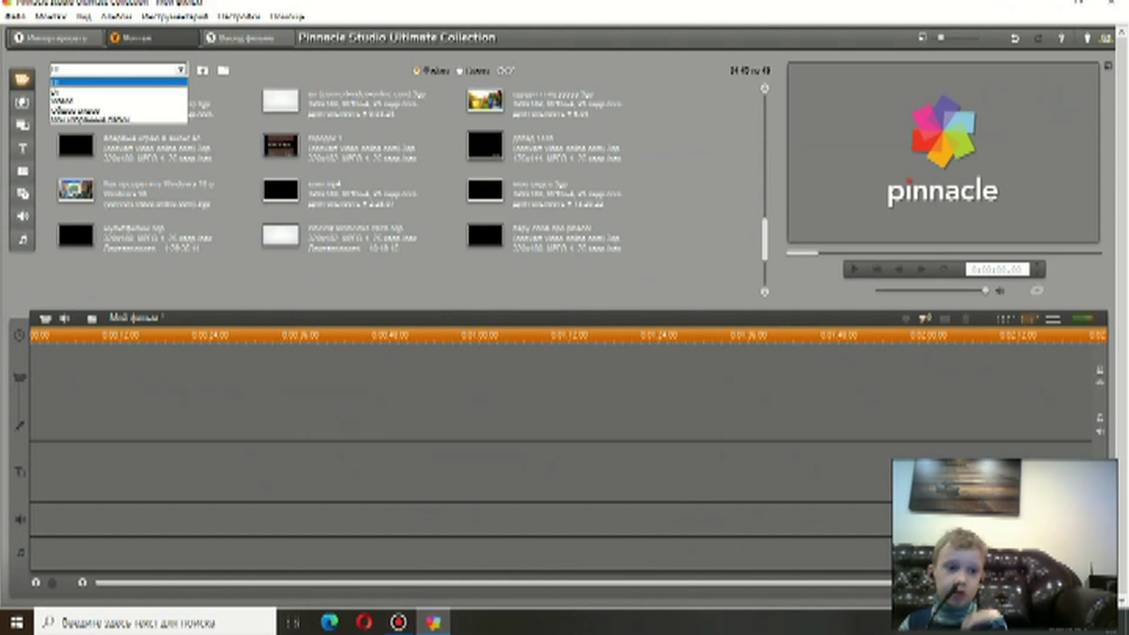
{"action": "key", "text": "Escape"}
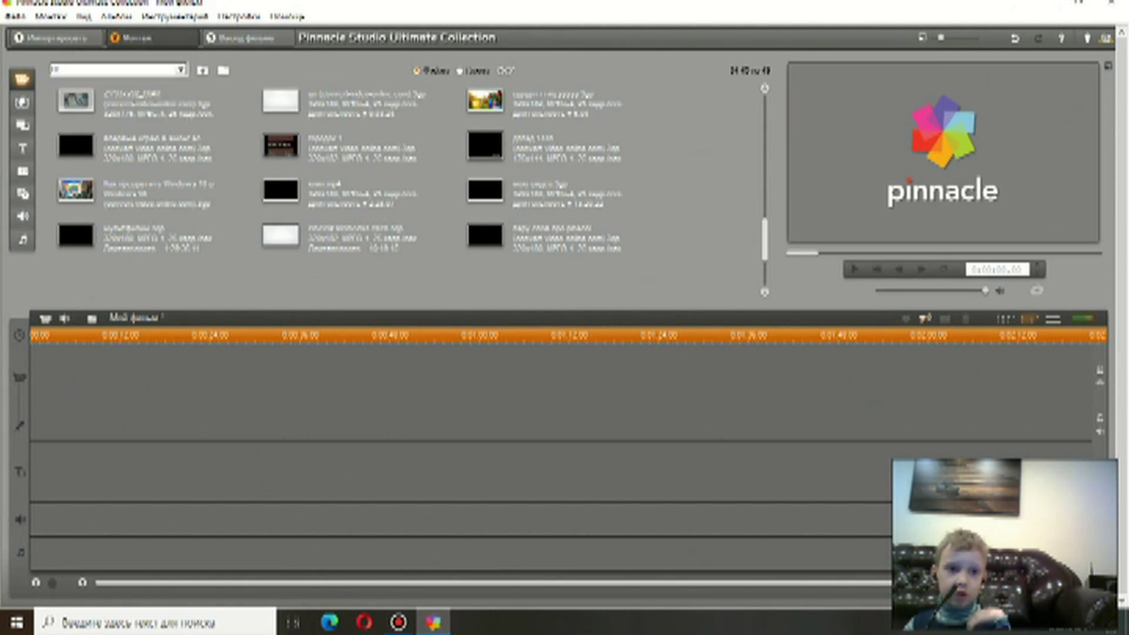
{"action": "left_click", "coordinate": [223, 70]}
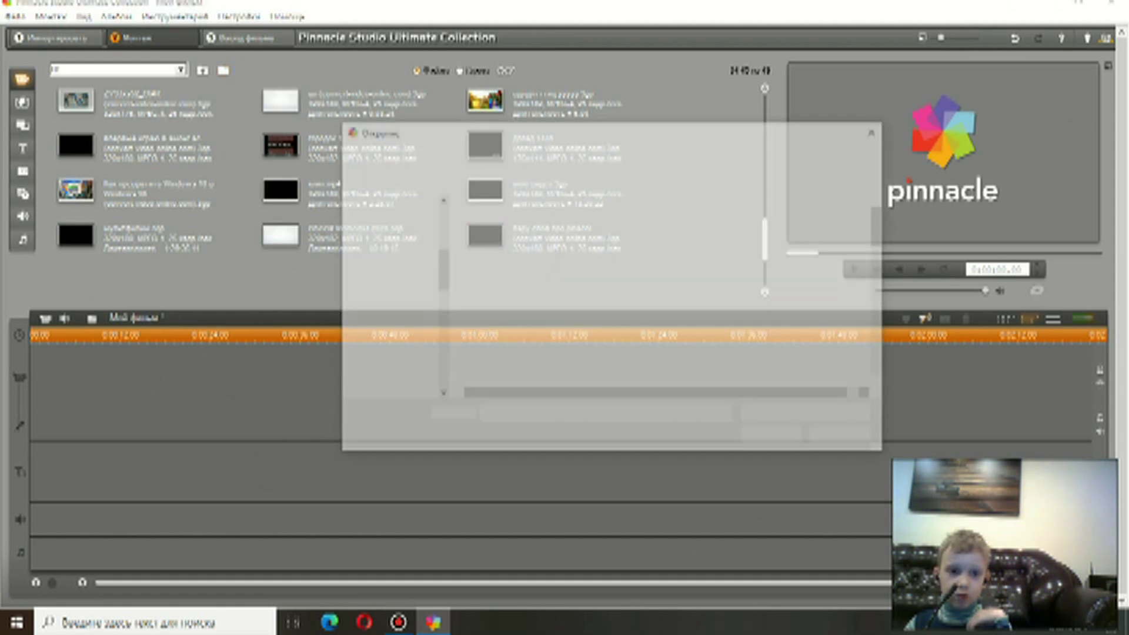
{"action": "left_click", "coordinate": [390, 234]}
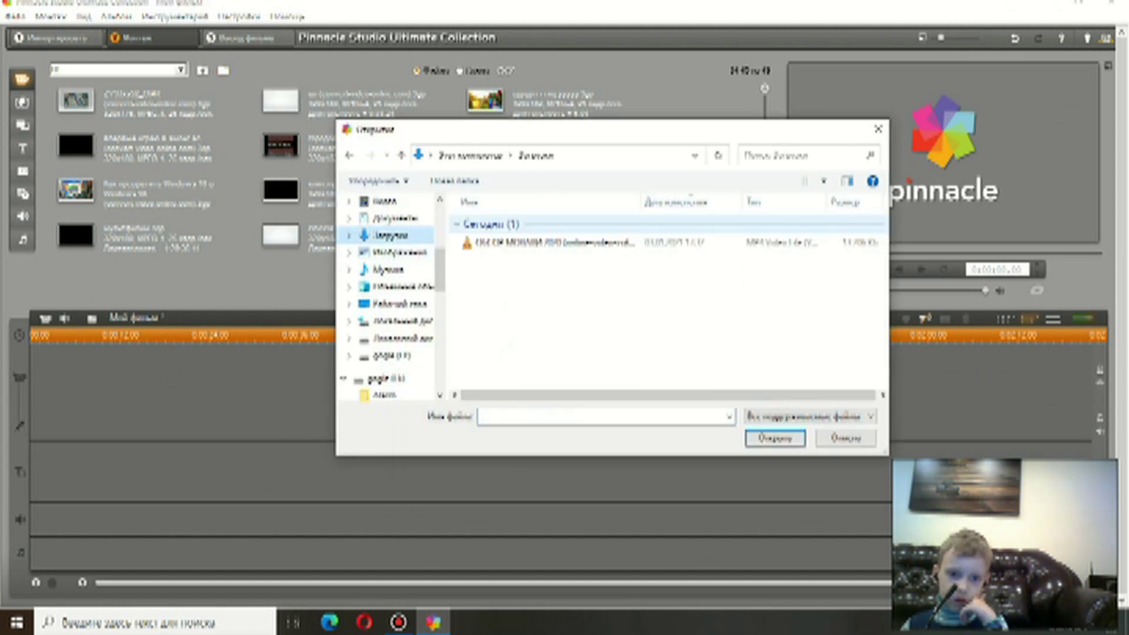
{"action": "left_click", "coordinate": [549, 242]}
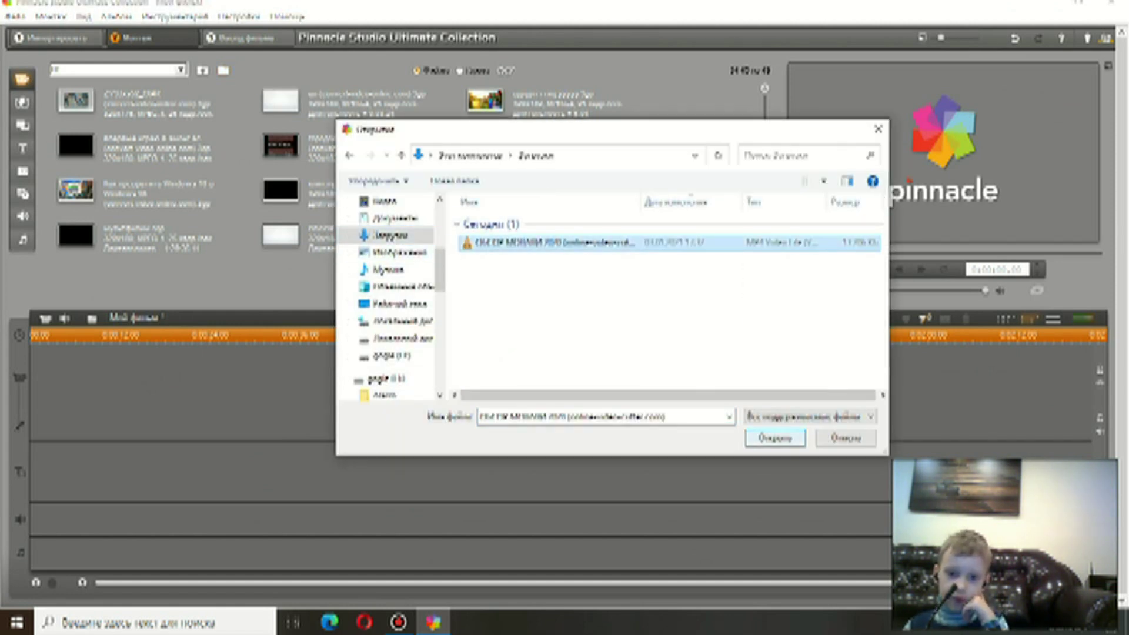
{"action": "left_click", "coordinate": [775, 438]}
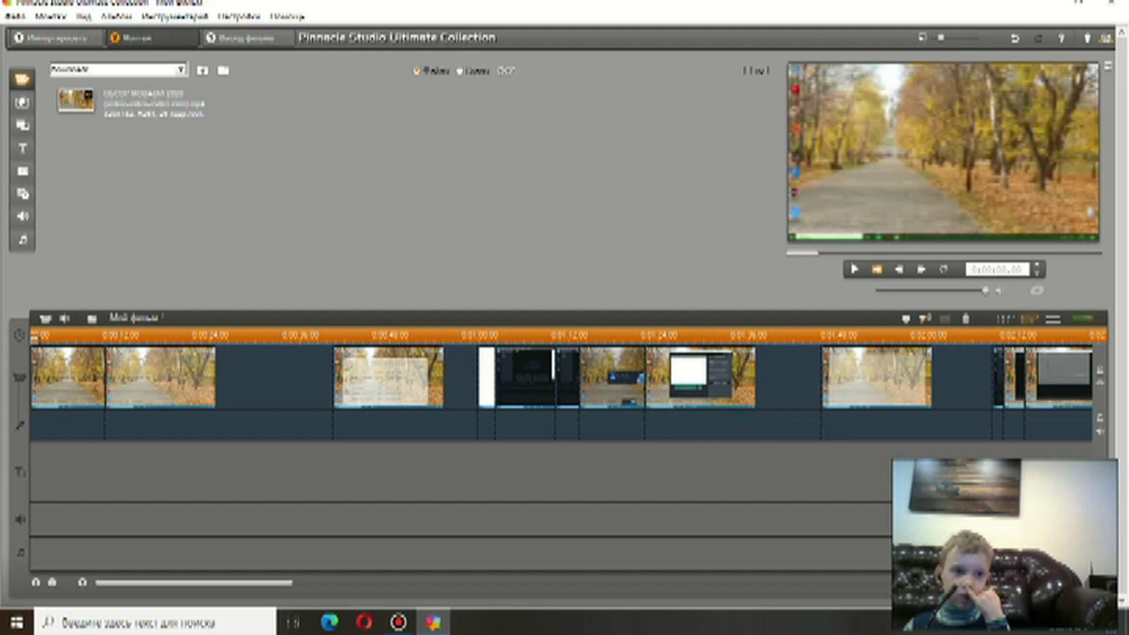
Step: Browse to the H: drive and open the short intro clip in the video album
{"action": "left_click", "coordinate": [224, 70]}
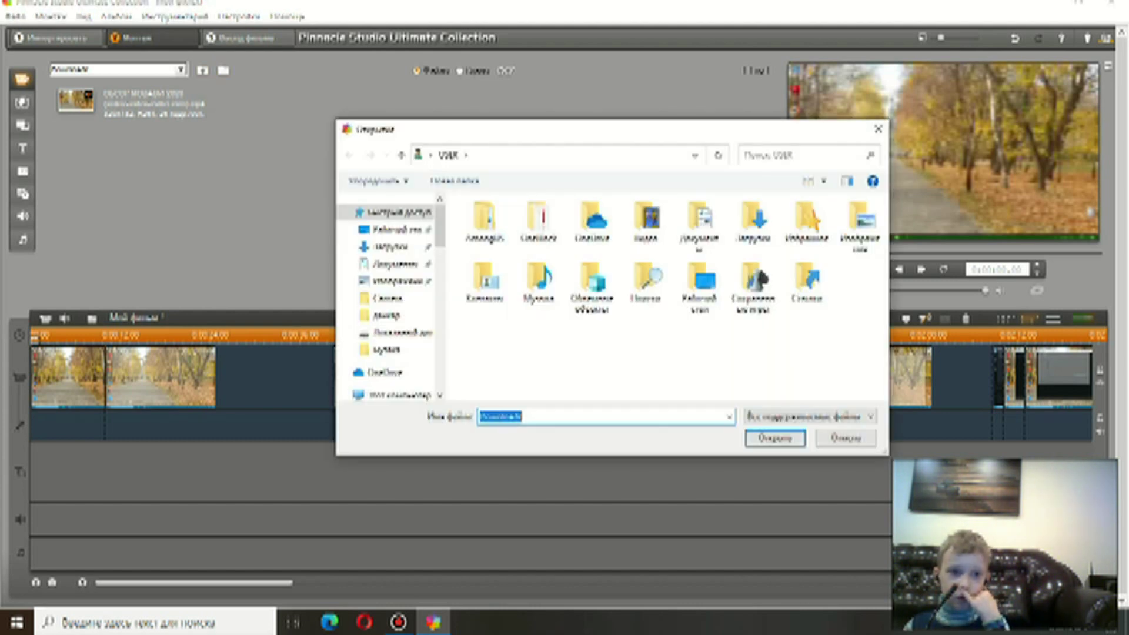
{"action": "scroll", "coordinate": [386, 251], "scroll_direction": "down", "scroll_amount": 2}
{"action": "scroll", "coordinate": [387, 252], "scroll_direction": "down", "scroll_amount": 4}
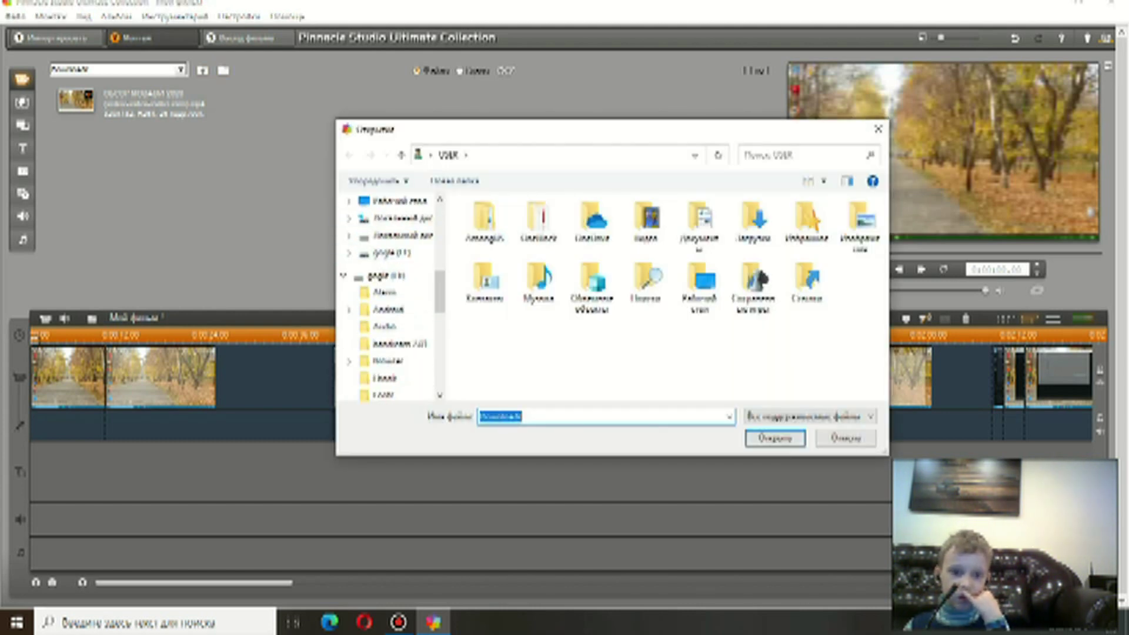
{"action": "left_click", "coordinate": [392, 253]}
{"action": "scroll", "coordinate": [553, 294], "scroll_direction": "down", "scroll_amount": 10}
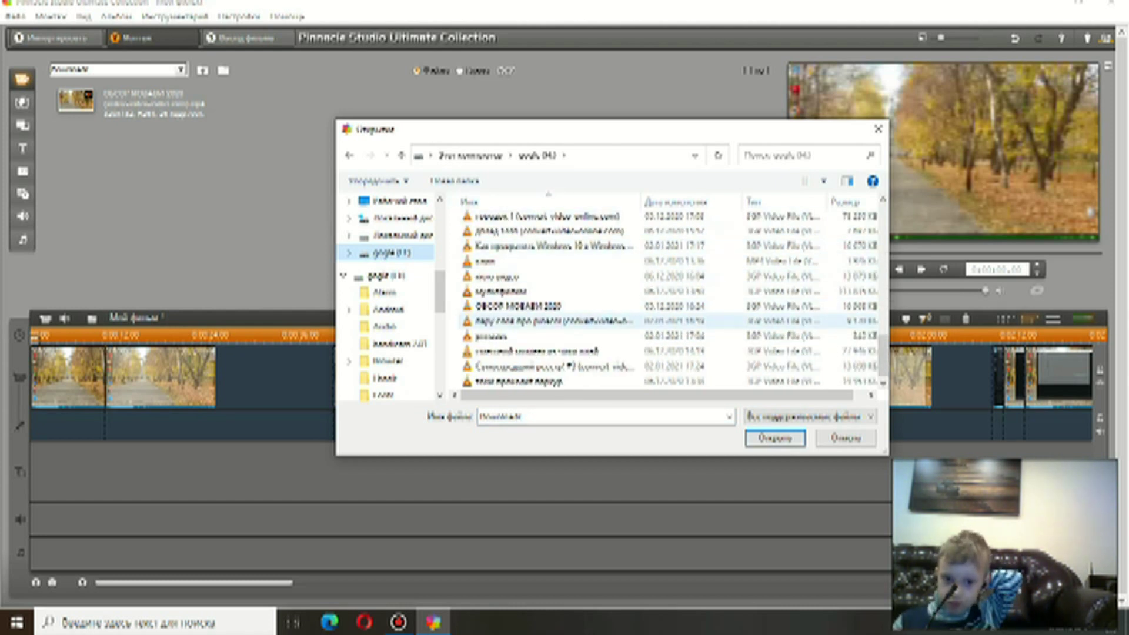
{"action": "left_click", "coordinate": [490, 337]}
{"action": "left_click", "coordinate": [775, 438]}
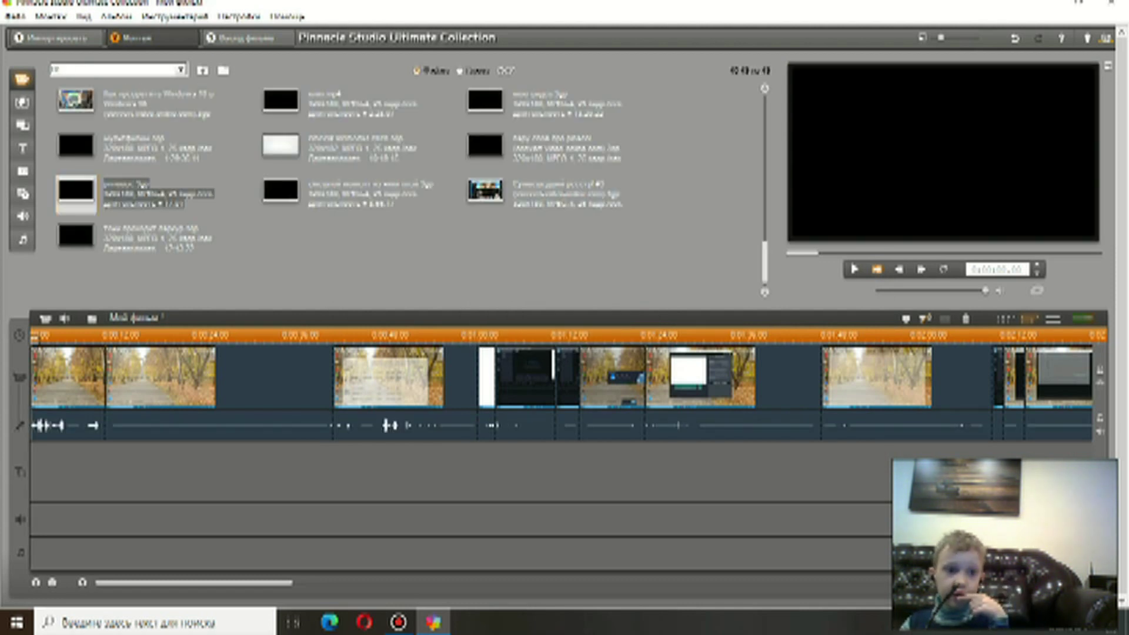
Step: Insert the short intro clip at the start of the timeline, before the trimmed video, and play it back
{"action": "key", "text": "ctrl+a"}
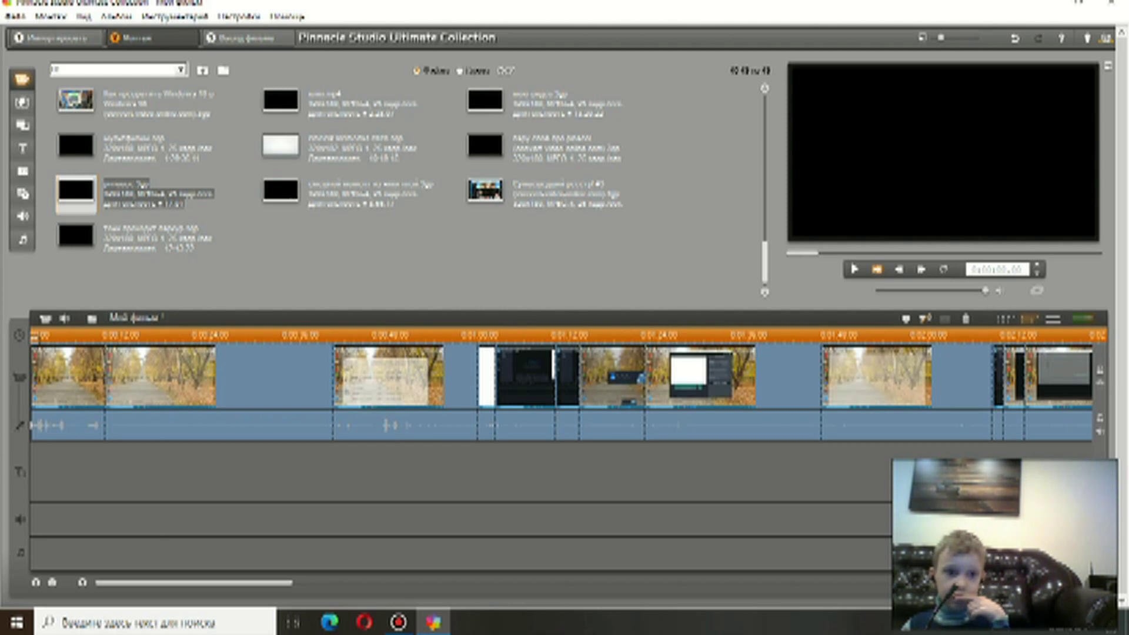
{"action": "left_click_drag", "start_coordinate": [76, 190], "coordinate": [35, 376]}
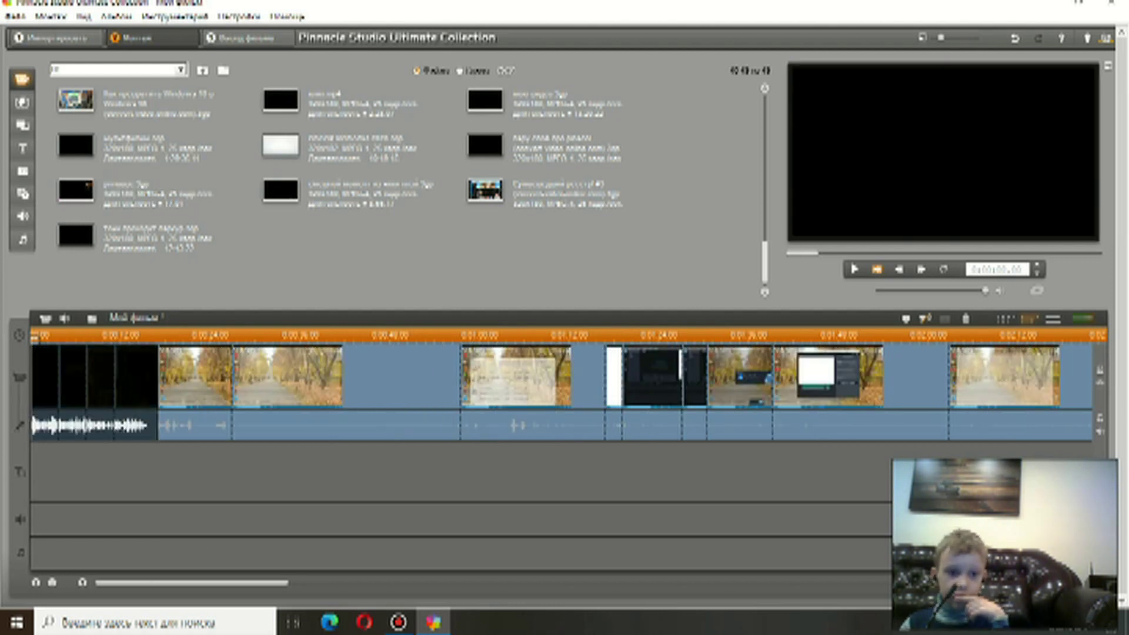
{"action": "key", "text": "space"}
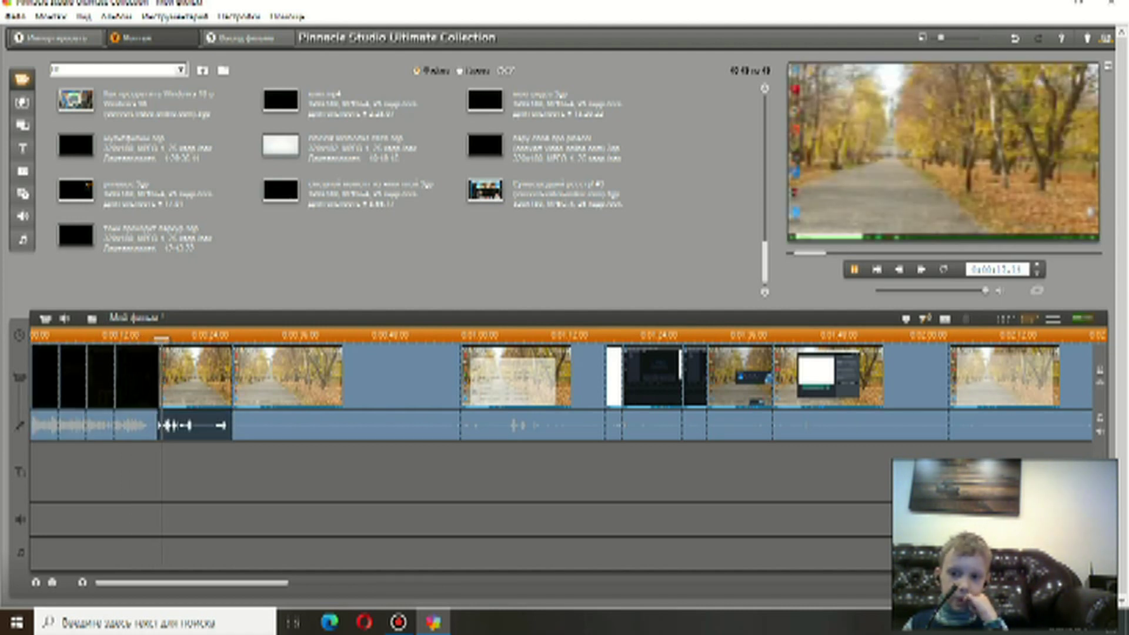
{"action": "key", "text": "space"}
Step: Delete the four black scenes of the intro clip from the start of the timeline one by one
{"action": "right_click", "coordinate": [123, 391]}
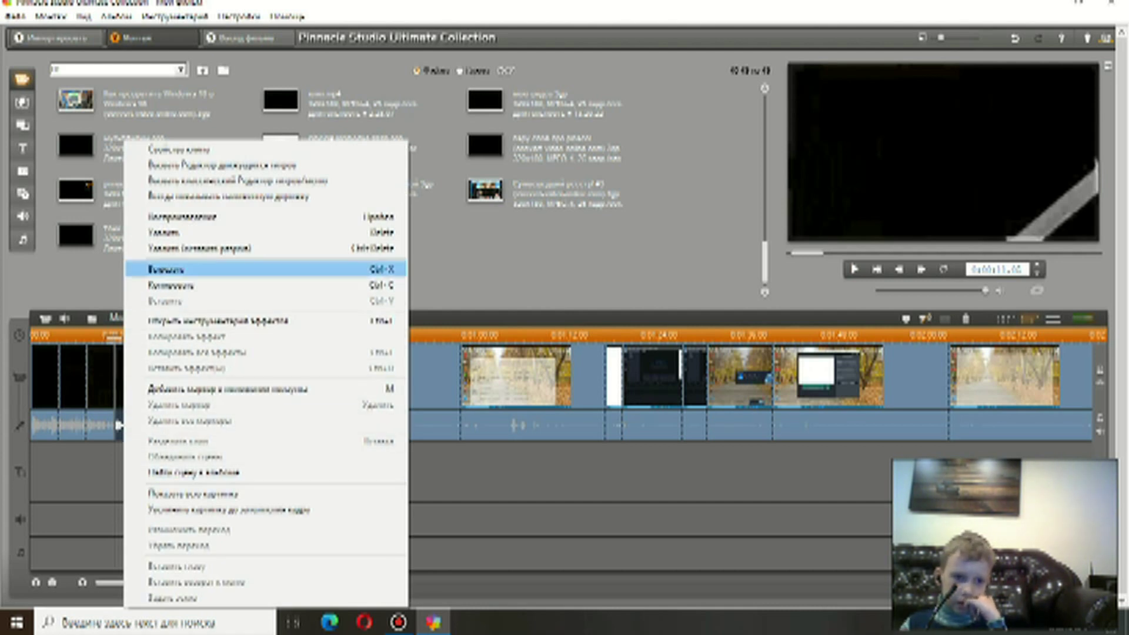
{"action": "left_click", "coordinate": [170, 232]}
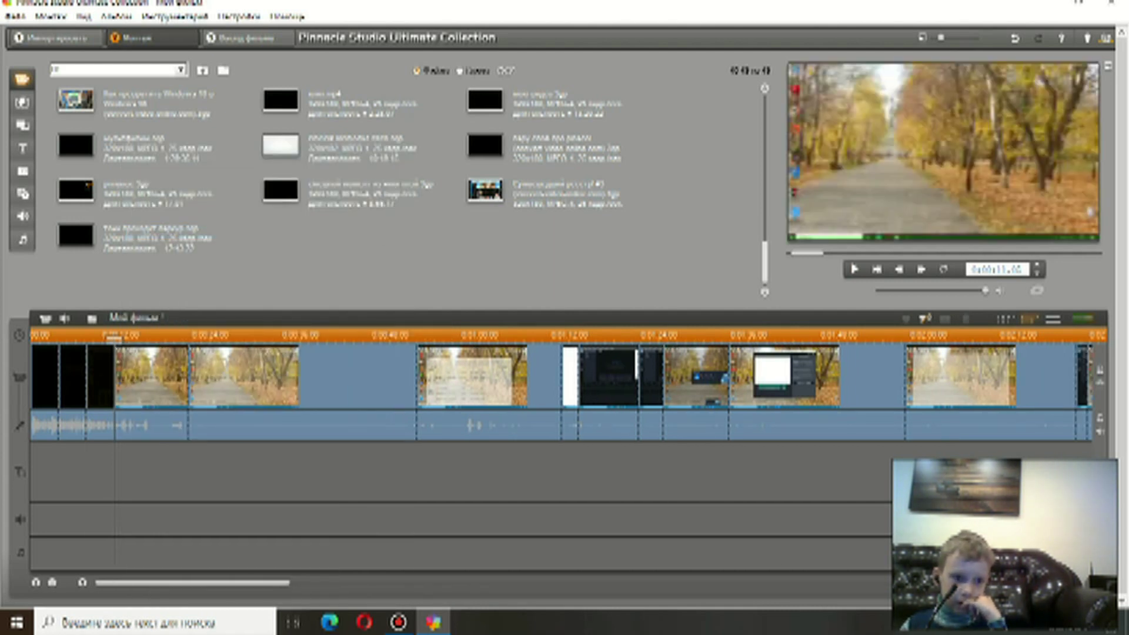
{"action": "right_click", "coordinate": [107, 376]}
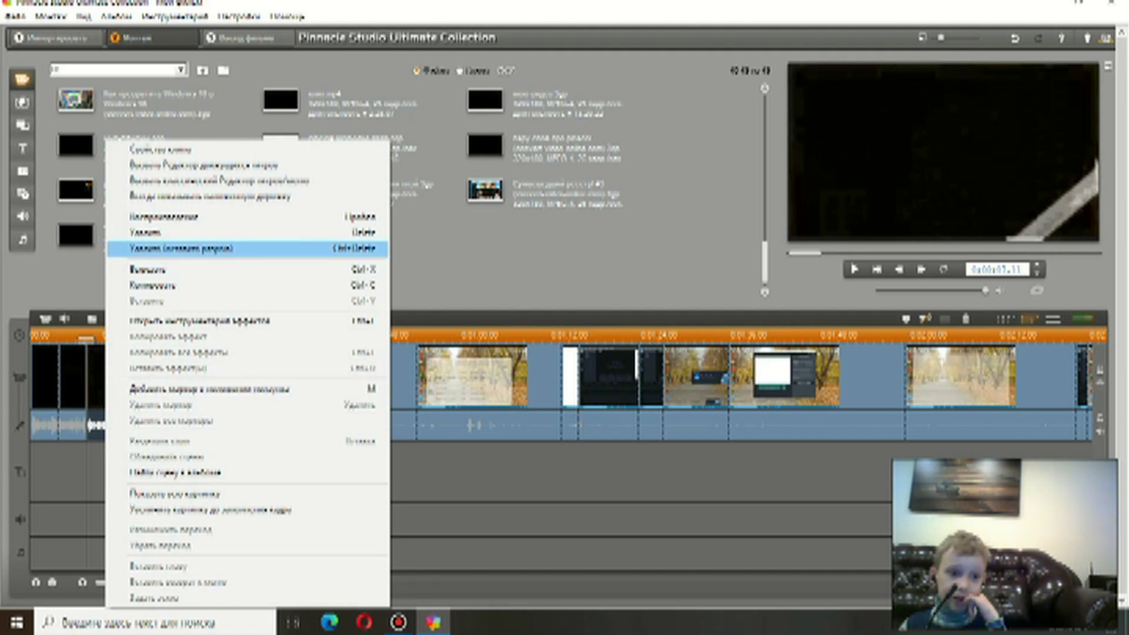
{"action": "left_click", "coordinate": [171, 232]}
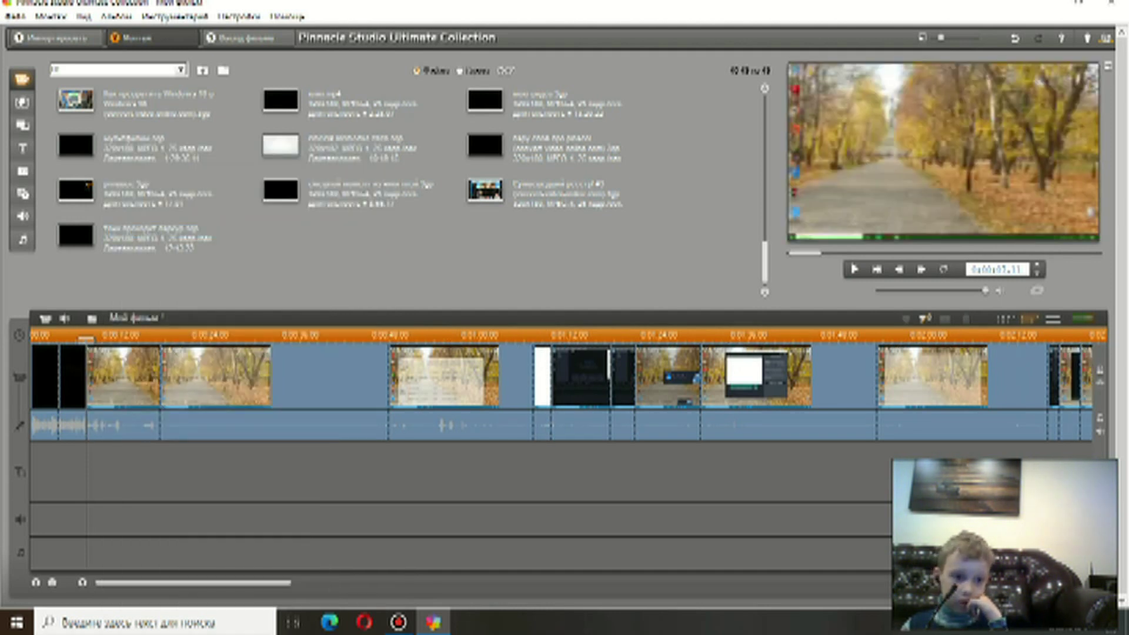
{"action": "right_click", "coordinate": [73, 377]}
{"action": "left_click", "coordinate": [171, 232]}
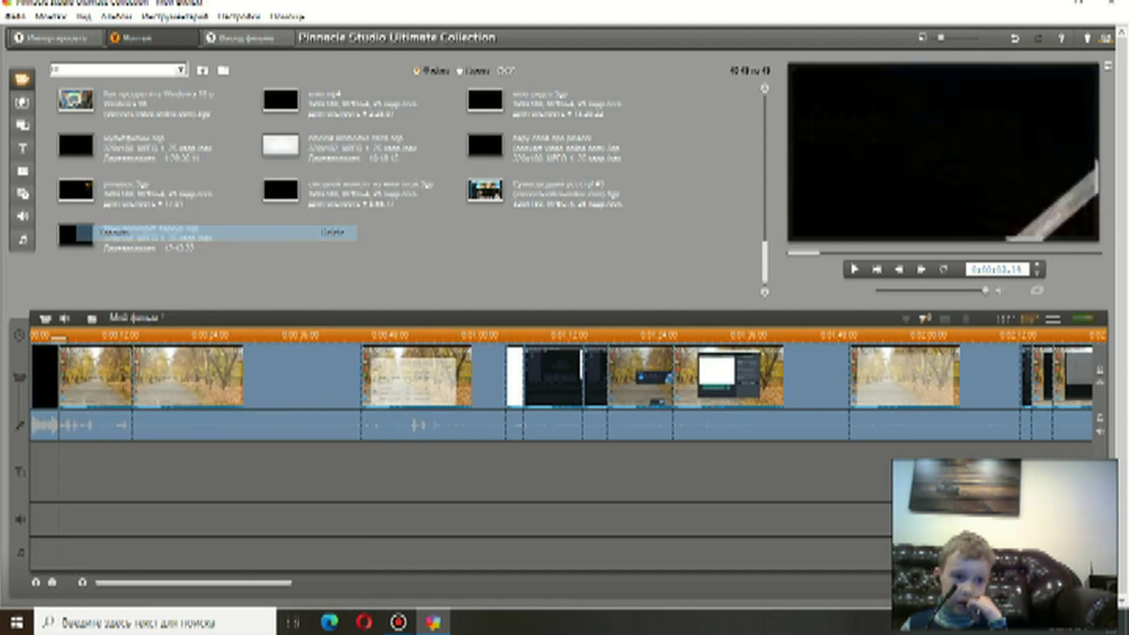
{"action": "right_click", "coordinate": [43, 376]}
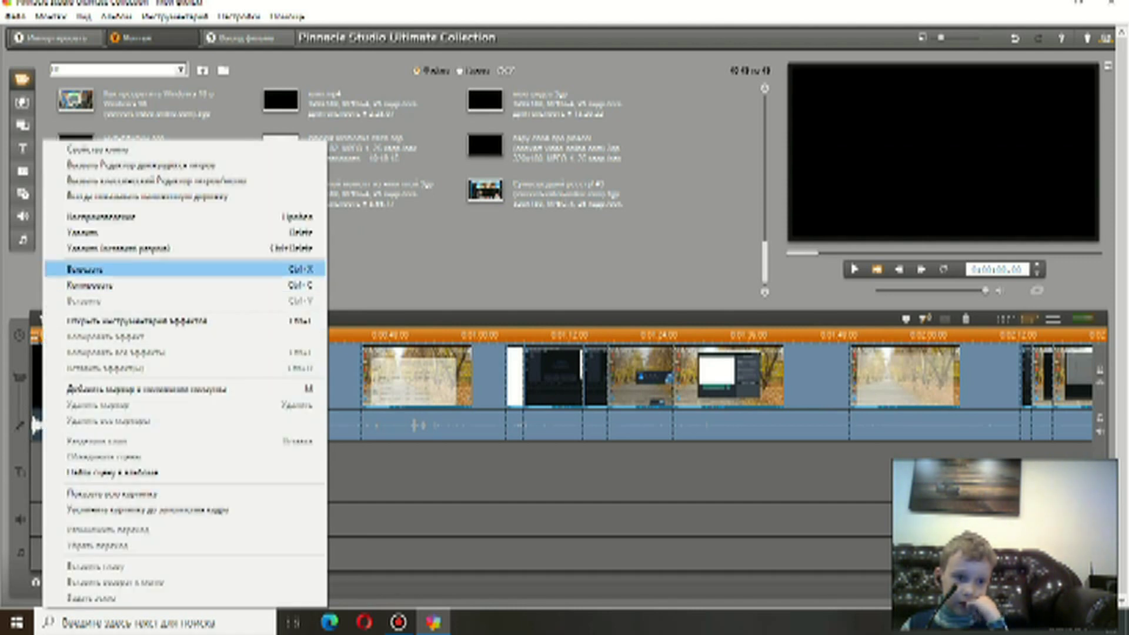
{"action": "left_click", "coordinate": [170, 232]}
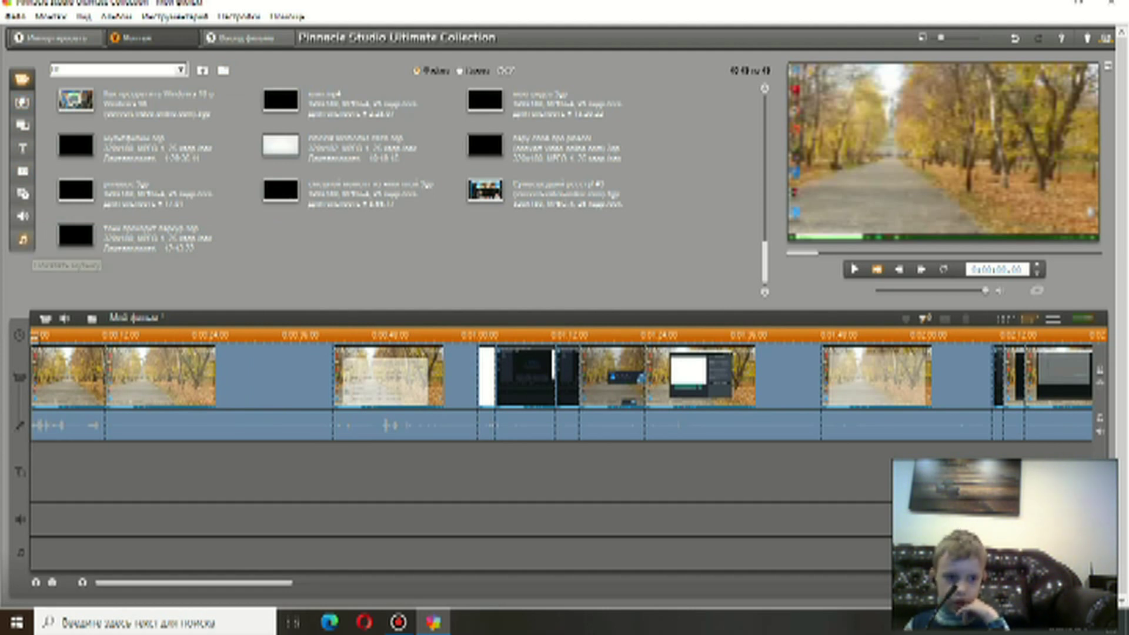
Step: Show the music album and browse to the "музыка" folder on local disk D: for a soundtrack
{"action": "left_click", "coordinate": [23, 239]}
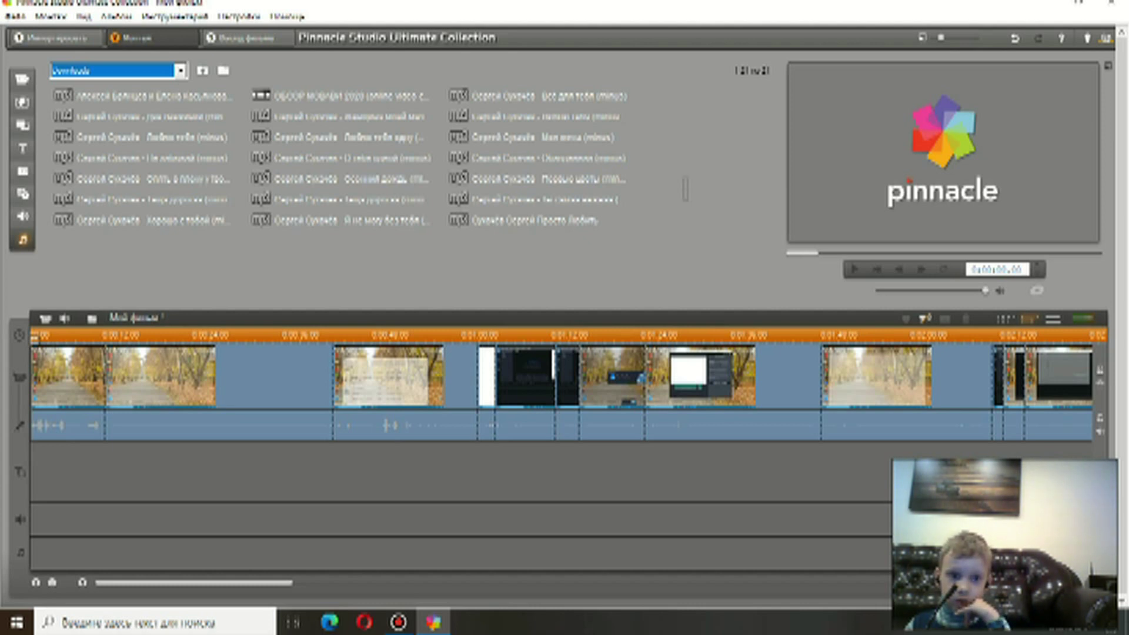
{"action": "left_click", "coordinate": [690, 207]}
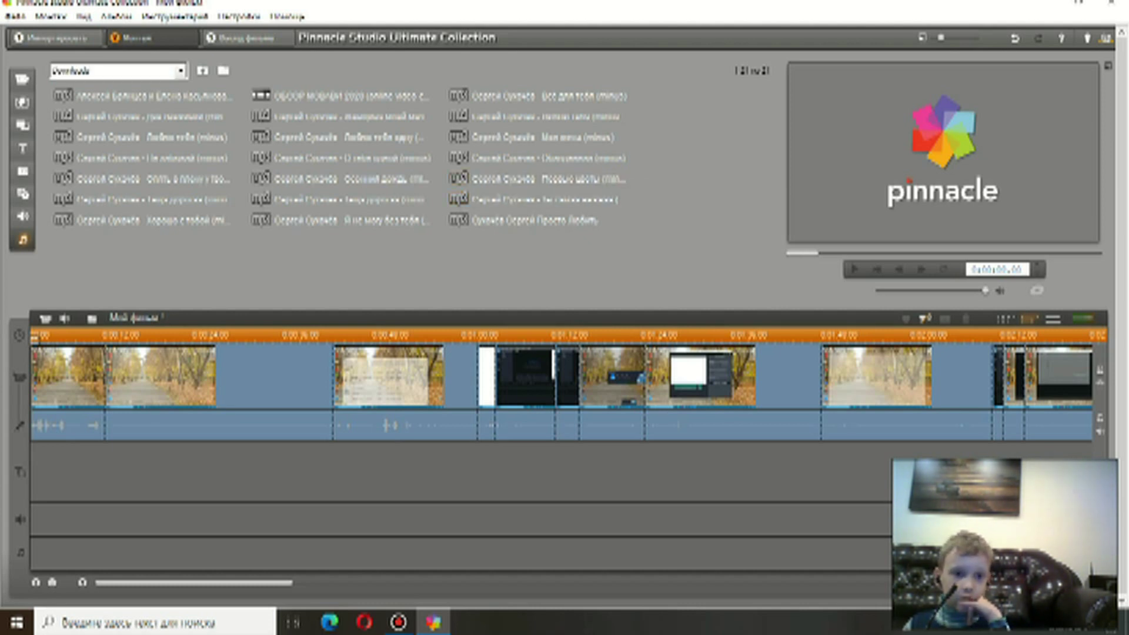
{"action": "left_click", "coordinate": [223, 71]}
{"action": "scroll", "coordinate": [398, 274], "scroll_direction": "down", "scroll_amount": 4}
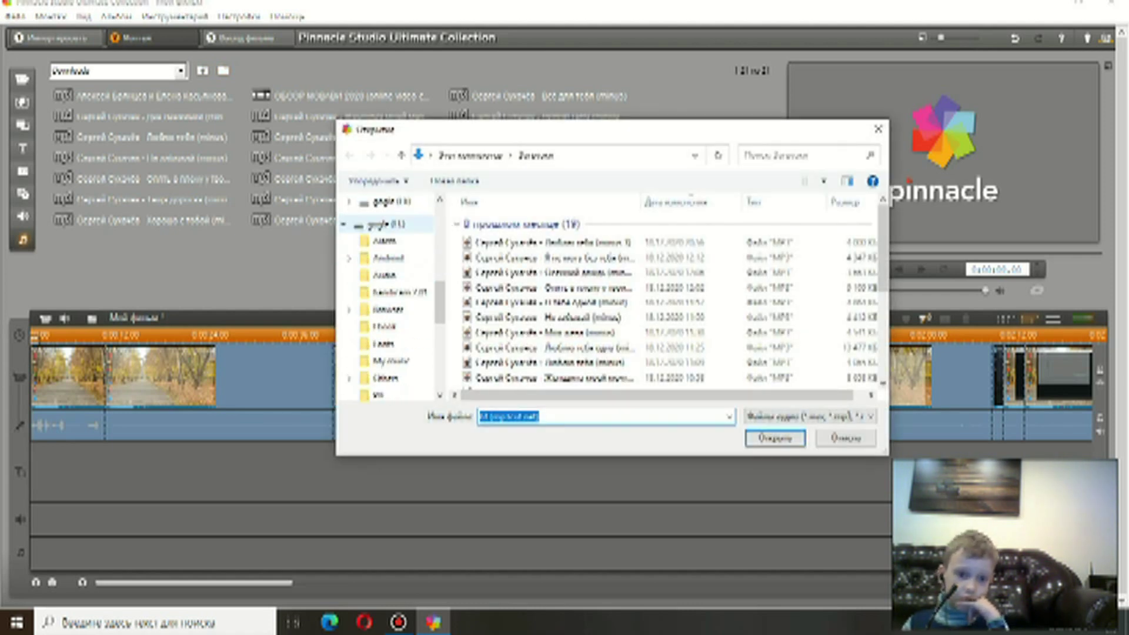
{"action": "left_click", "coordinate": [398, 226]}
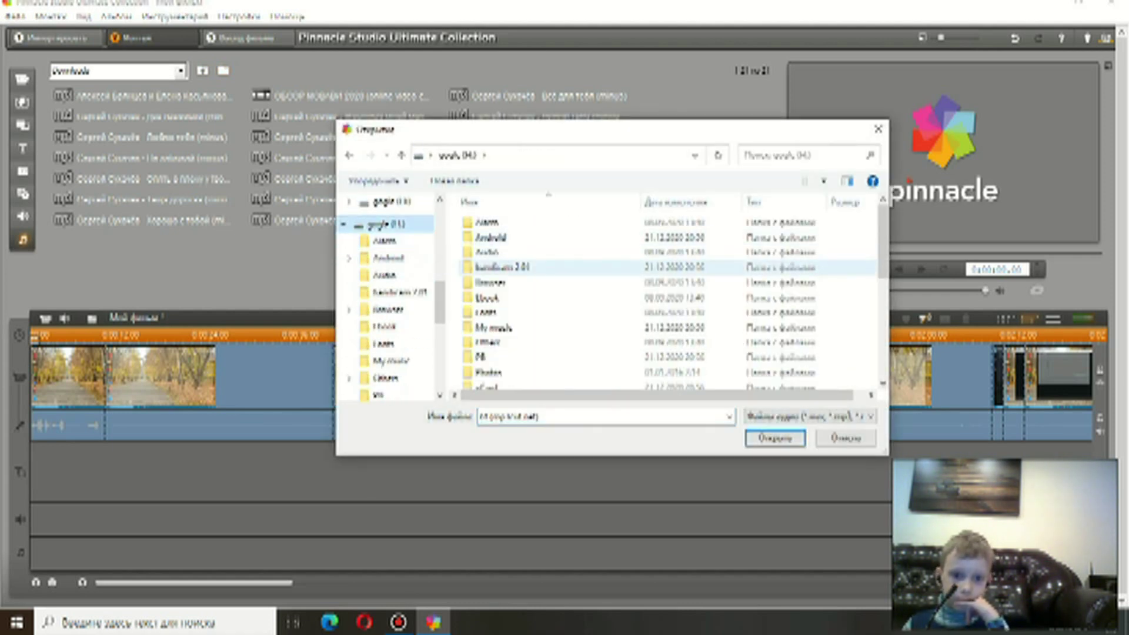
{"action": "scroll", "coordinate": [667, 300], "scroll_direction": "down", "scroll_amount": 2}
{"action": "scroll", "coordinate": [388, 294], "scroll_direction": "up", "scroll_amount": 1}
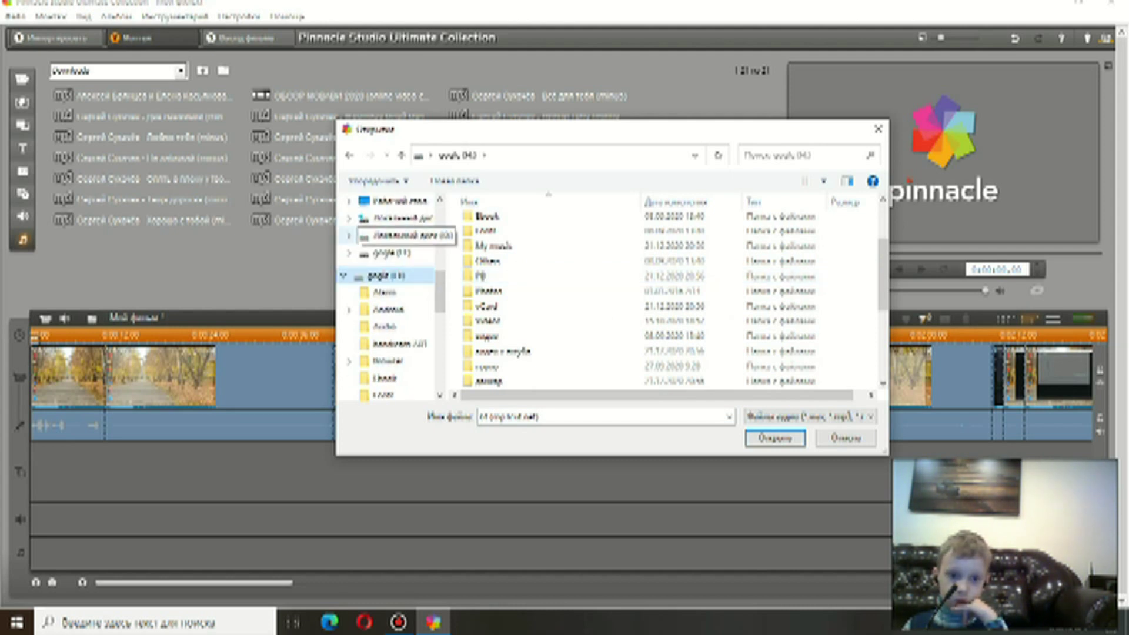
{"action": "left_click", "coordinate": [403, 235]}
{"action": "left_click", "coordinate": [754, 238]}
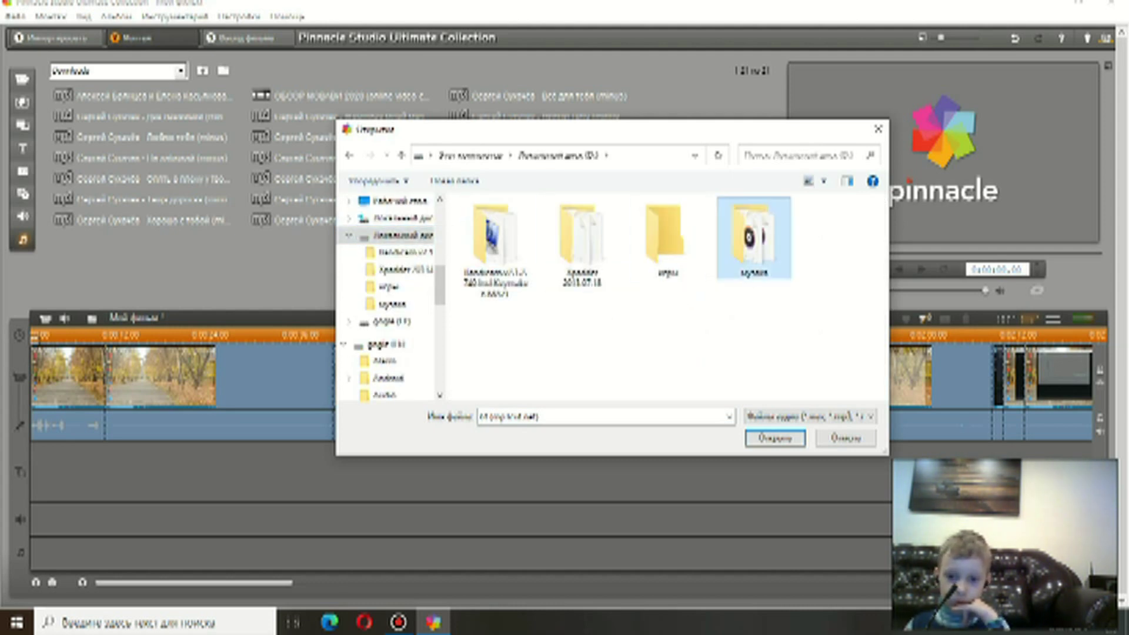
{"action": "double_click", "coordinate": [753, 238]}
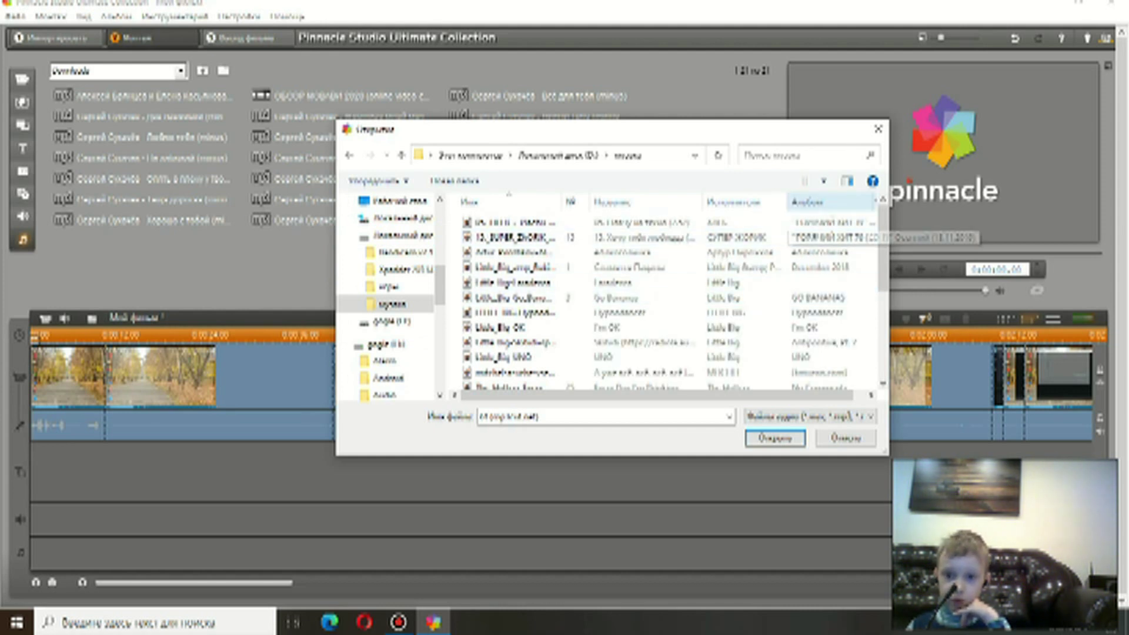
Step: Display the audio files in the "музыка" folder as large icons
{"action": "left_click_drag", "start_coordinate": [780, 223], "coordinate": [781, 234]}
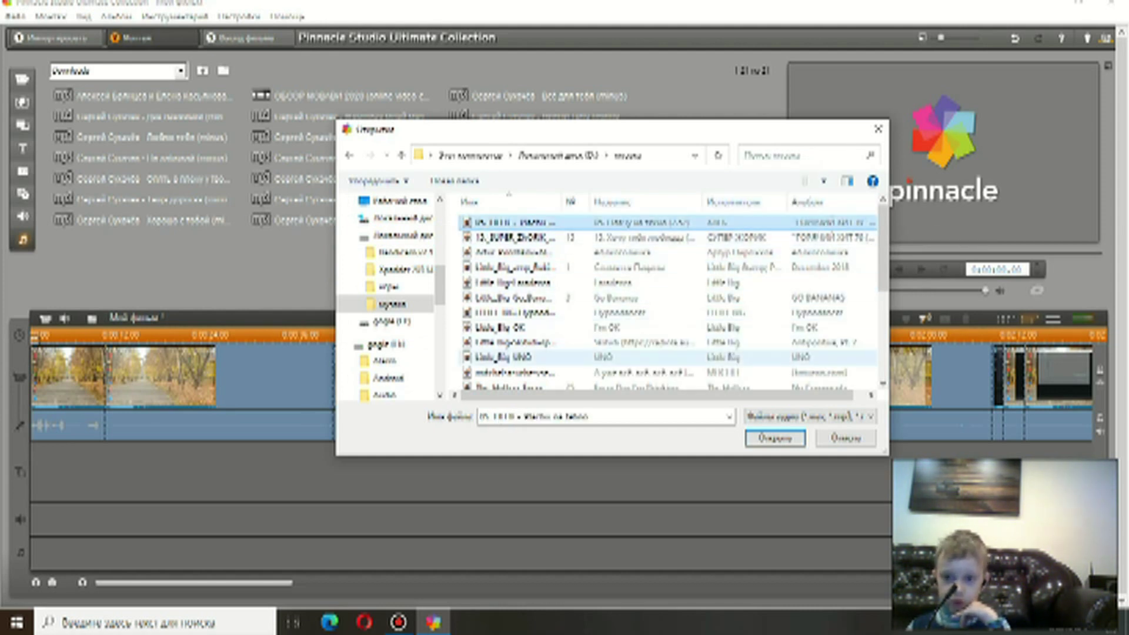
{"action": "right_click", "coordinate": [835, 287]}
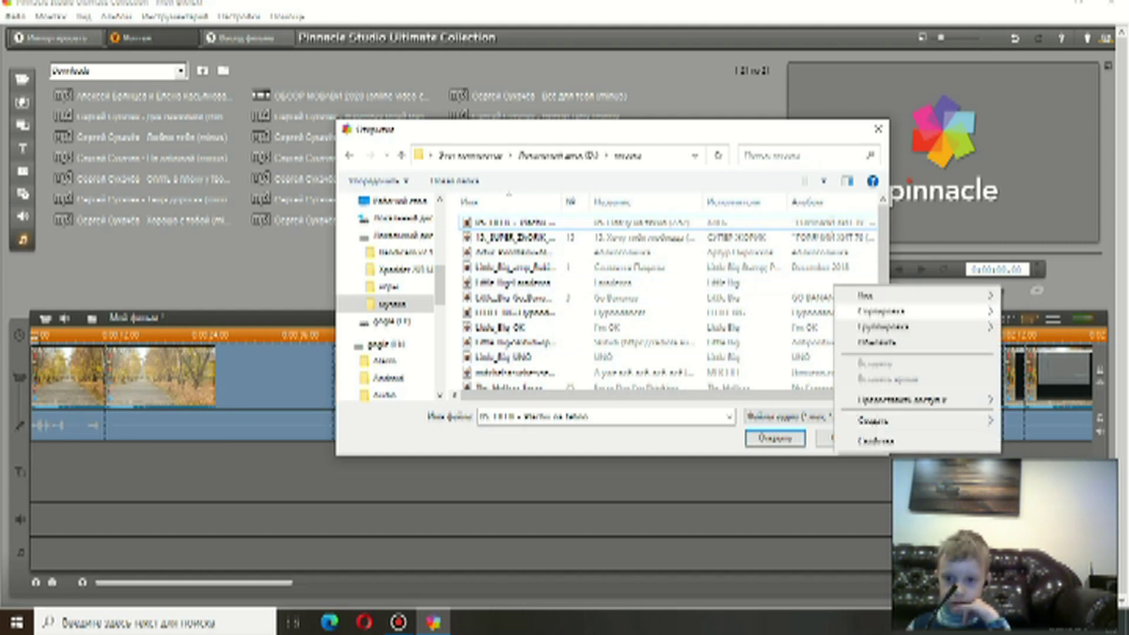
{"action": "mouse_move", "coordinate": [880, 311]}
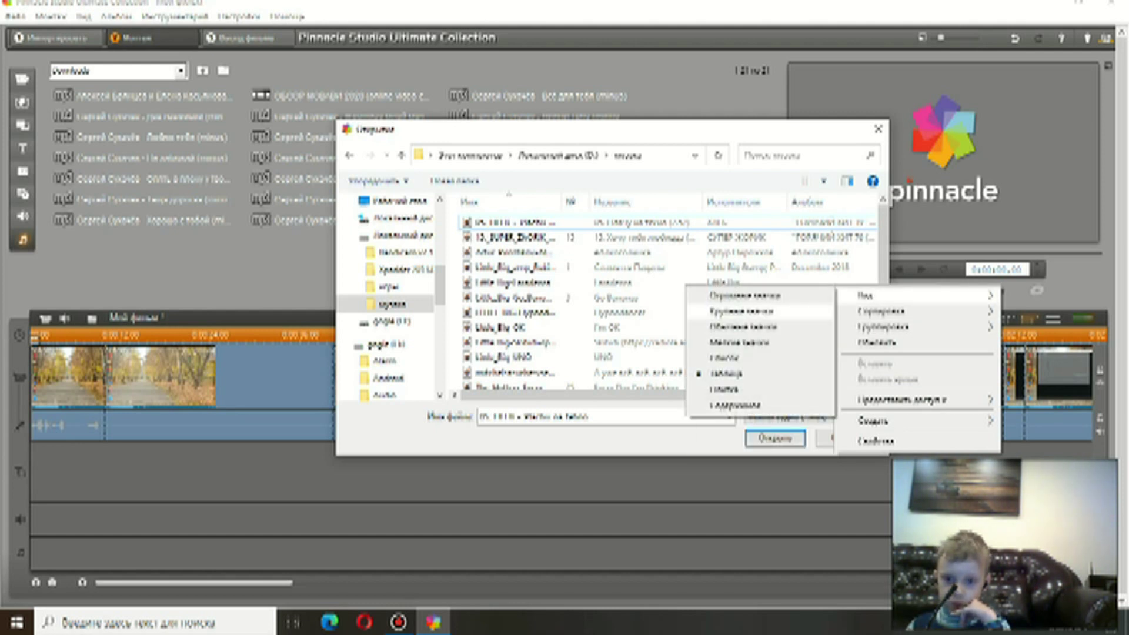
{"action": "left_click", "coordinate": [741, 311]}
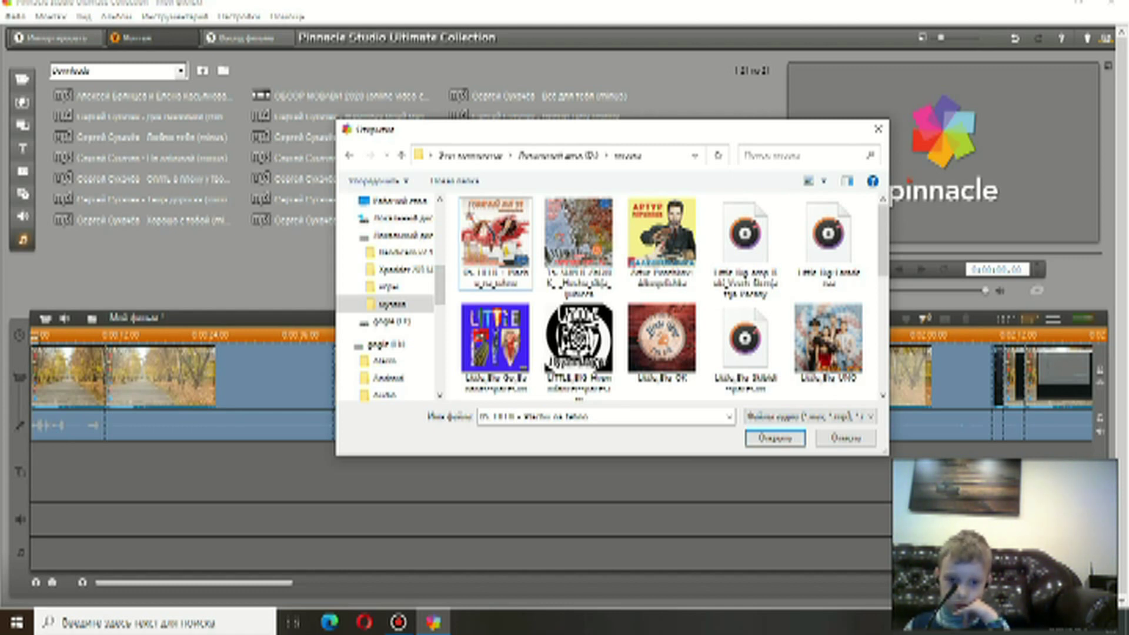
Step: Look through the songs in the "музыка" folder, selecting several candidates, including Little Big tracks
{"action": "left_click", "coordinate": [579, 236]}
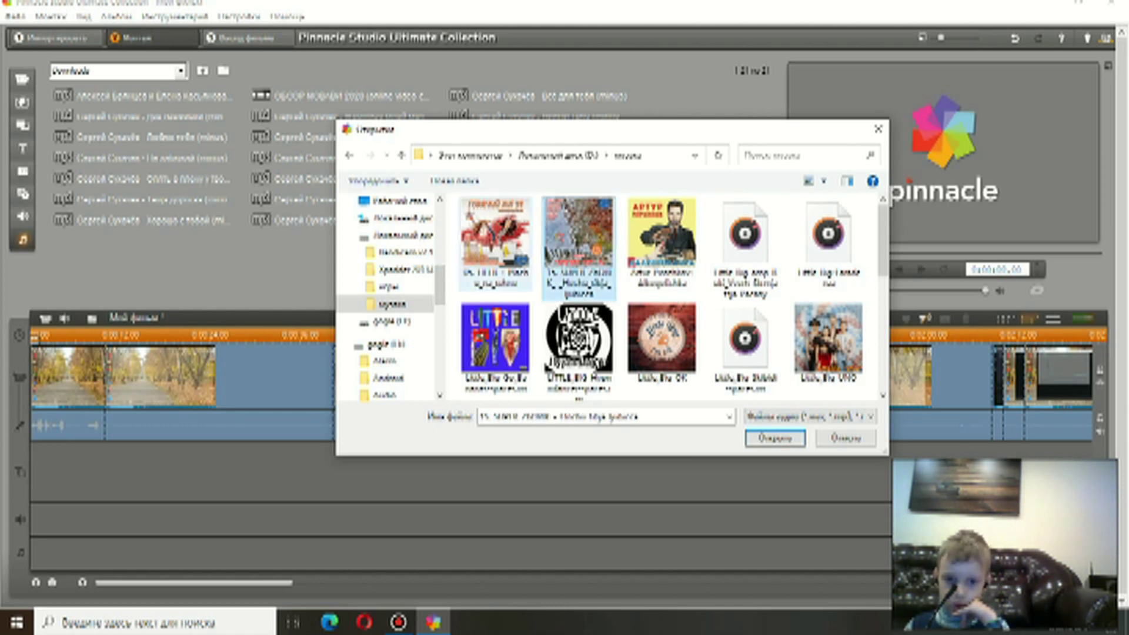
{"action": "left_click", "coordinate": [495, 236]}
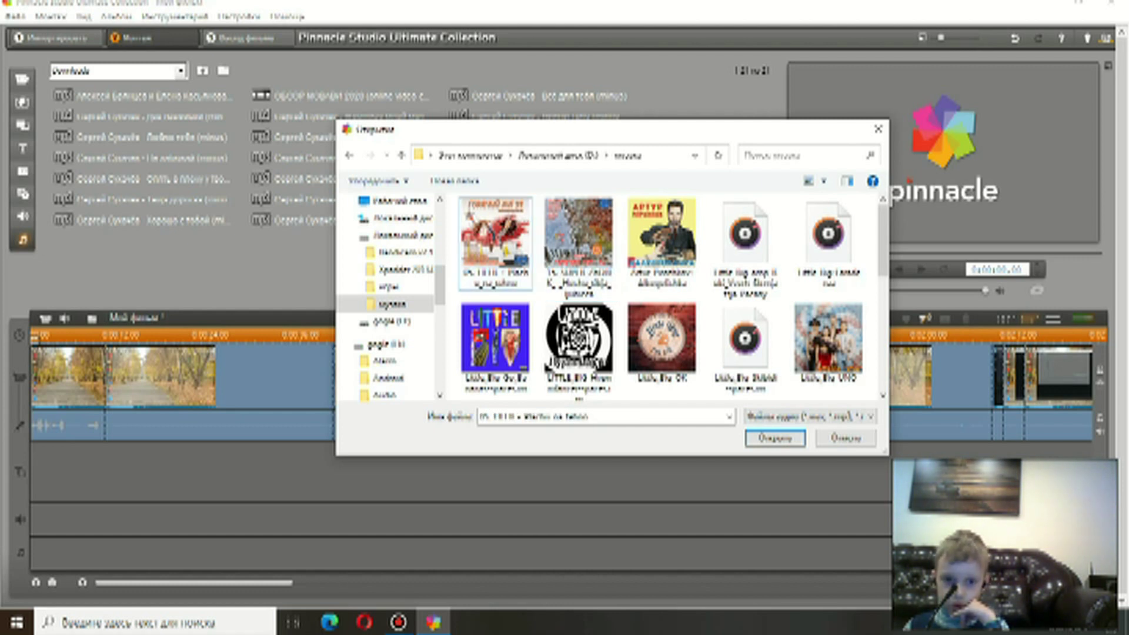
{"action": "left_click_drag", "start_coordinate": [828, 235], "coordinate": [804, 251]}
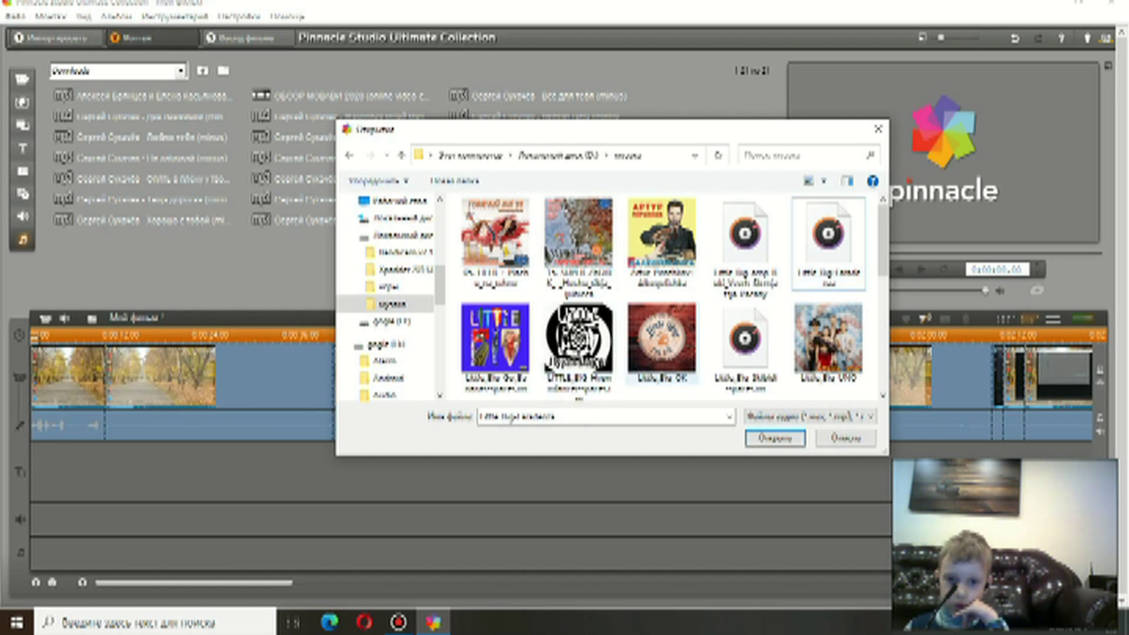
{"action": "left_click", "coordinate": [579, 379]}
{"action": "left_click", "coordinate": [495, 341]}
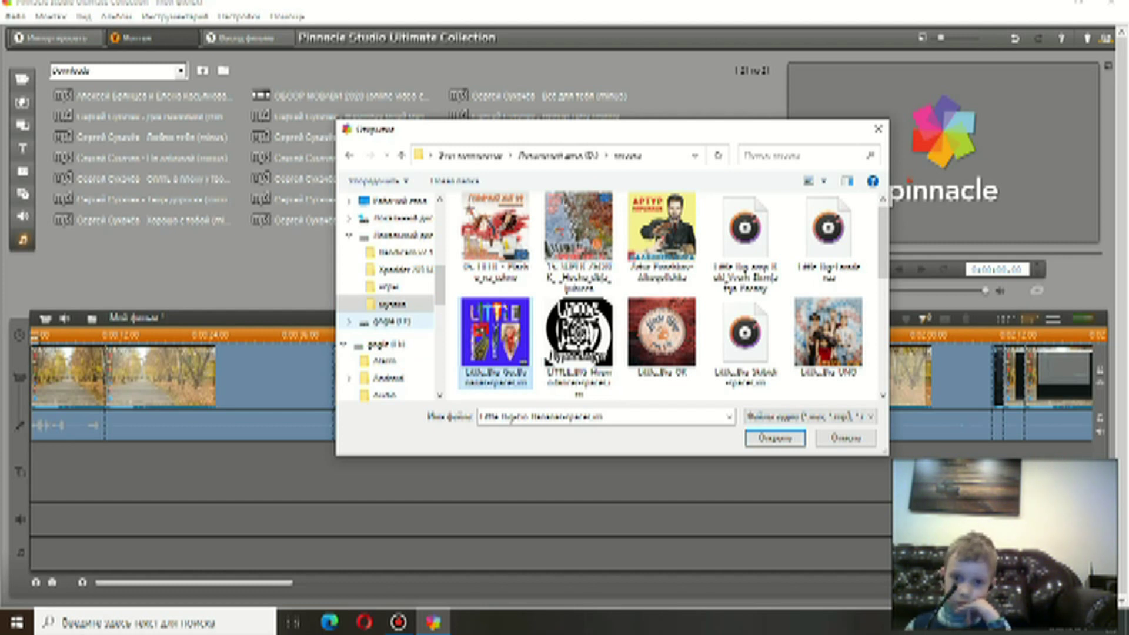
Step: Search the folders on drive H: for music, including the Alarm folder
{"action": "left_click", "coordinate": [388, 321]}
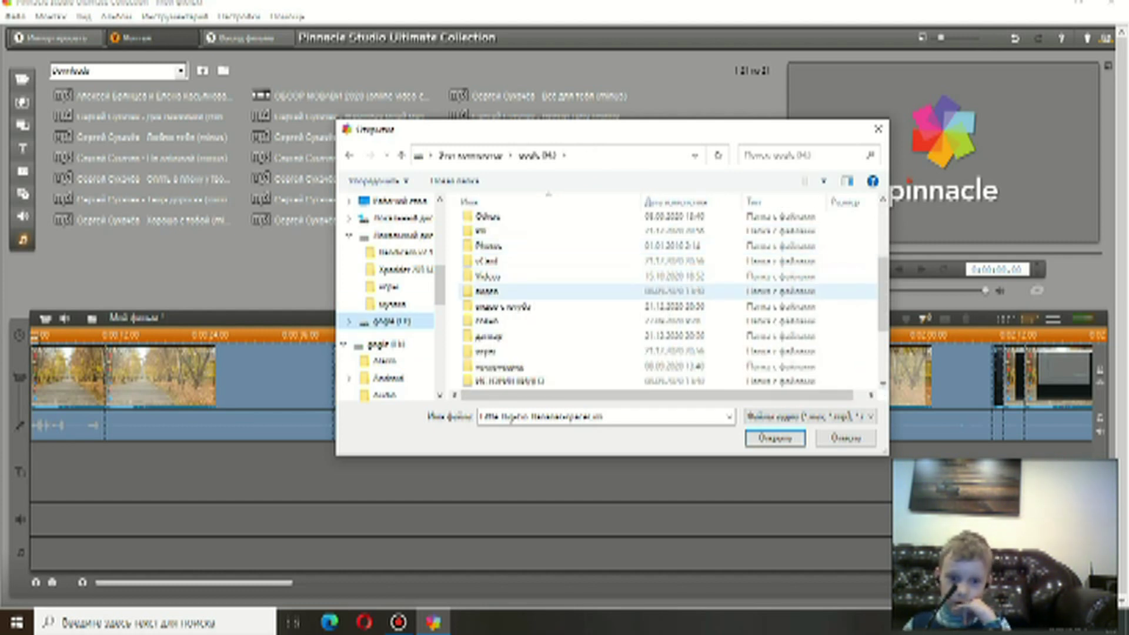
{"action": "scroll", "coordinate": [530, 342], "scroll_direction": "up", "scroll_amount": 5}
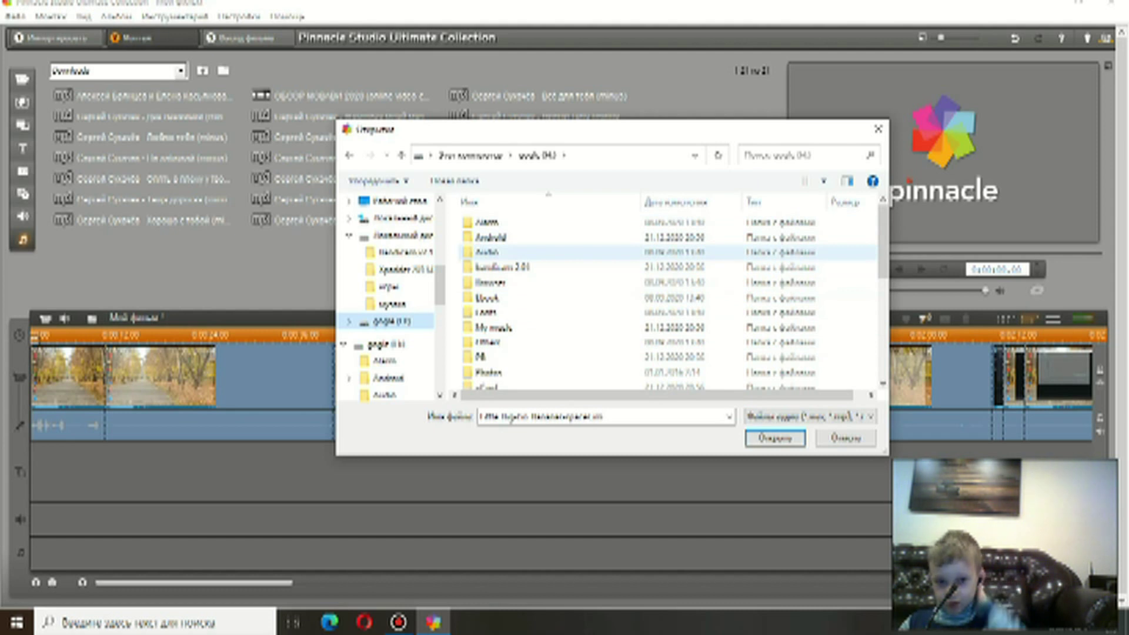
{"action": "scroll", "coordinate": [588, 329], "scroll_direction": "down", "scroll_amount": 1}
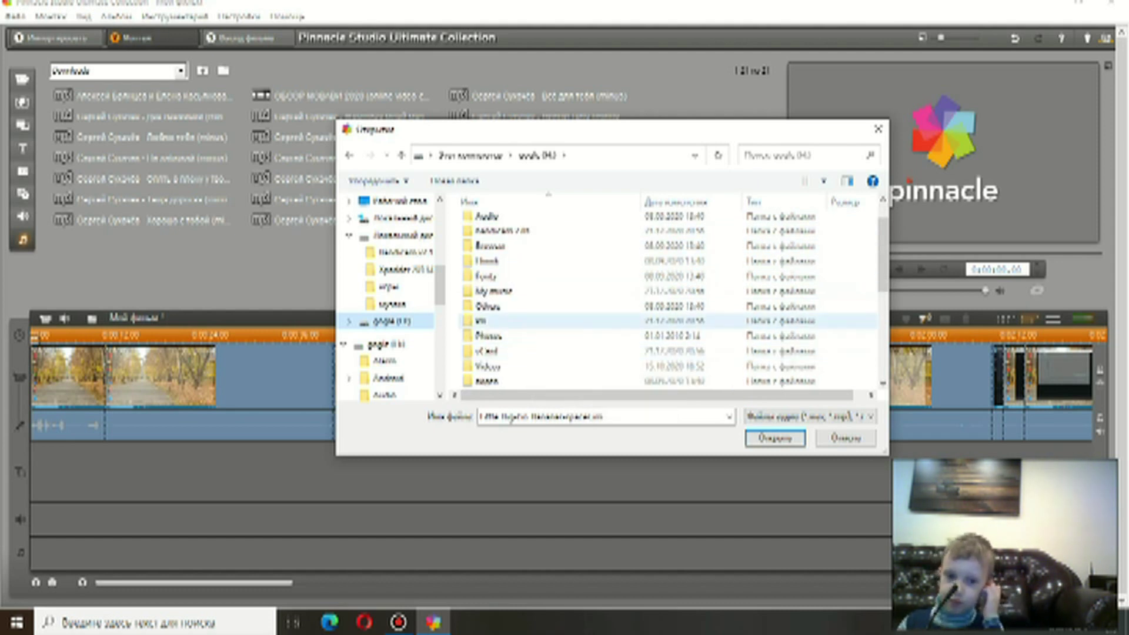
{"action": "scroll", "coordinate": [544, 356], "scroll_direction": "up", "scroll_amount": 1}
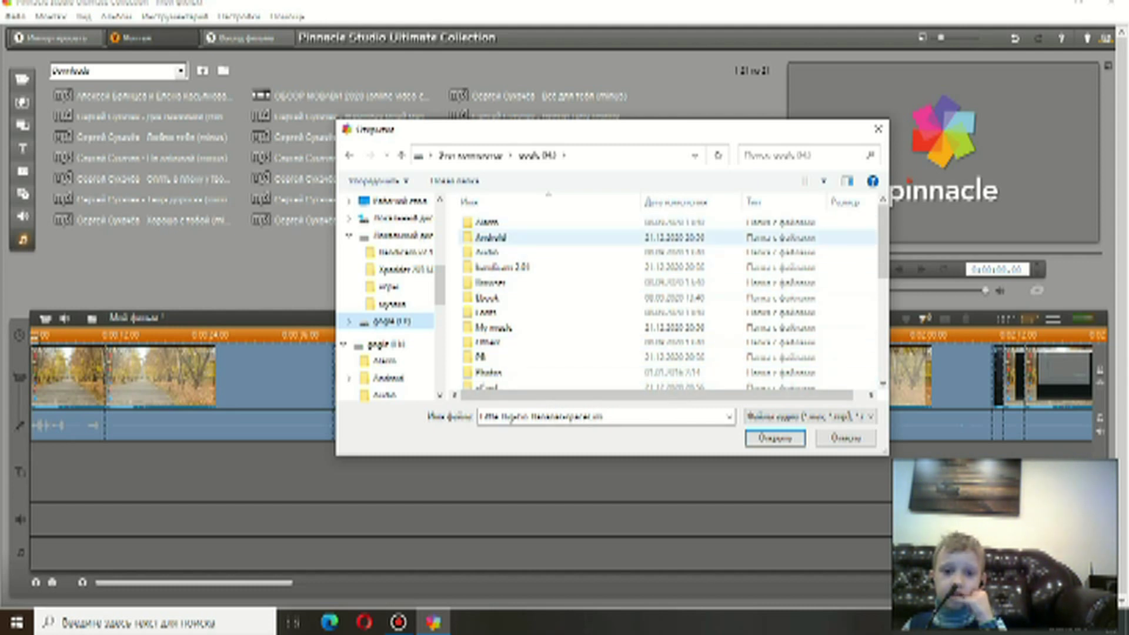
{"action": "double_click", "coordinate": [489, 222]}
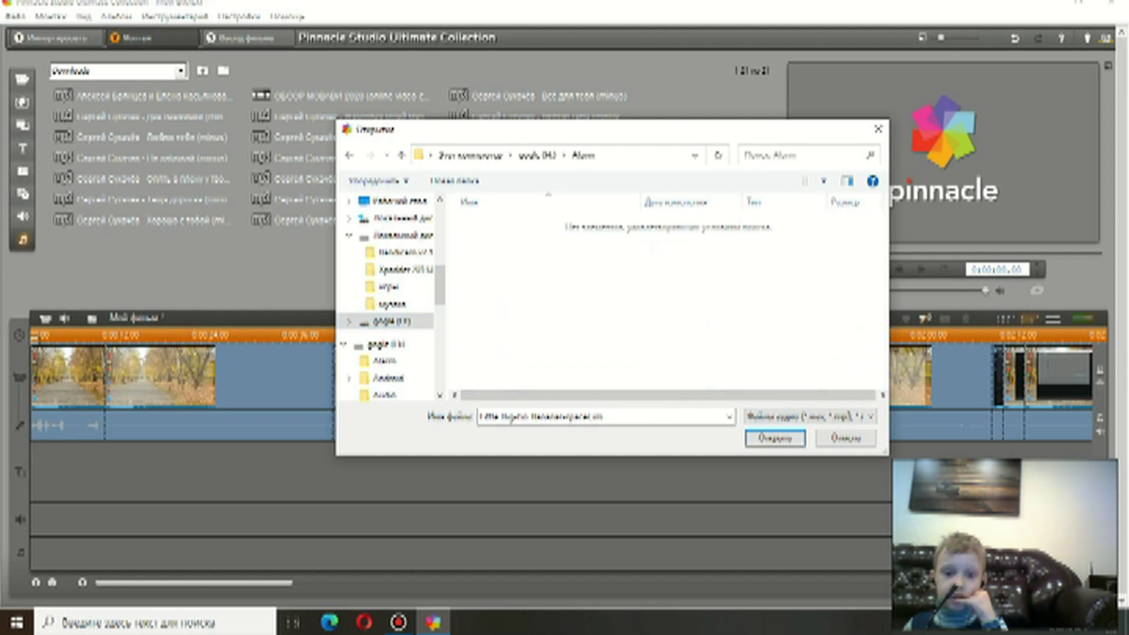
{"action": "left_click", "coordinate": [349, 156]}
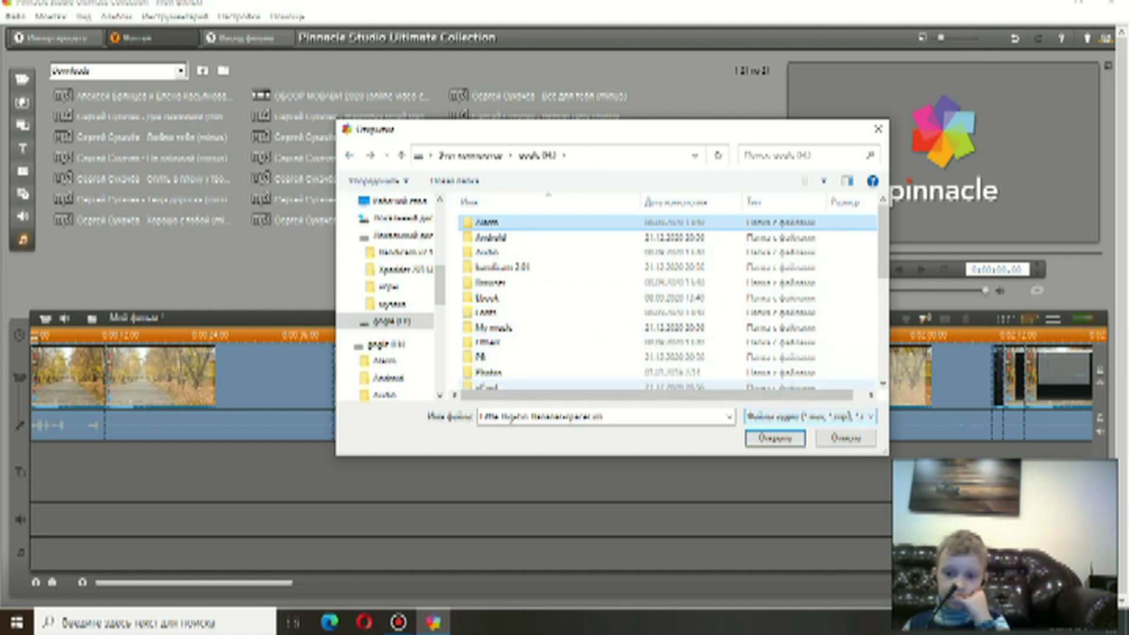
{"action": "scroll", "coordinate": [670, 298], "scroll_direction": "down", "scroll_amount": 10}
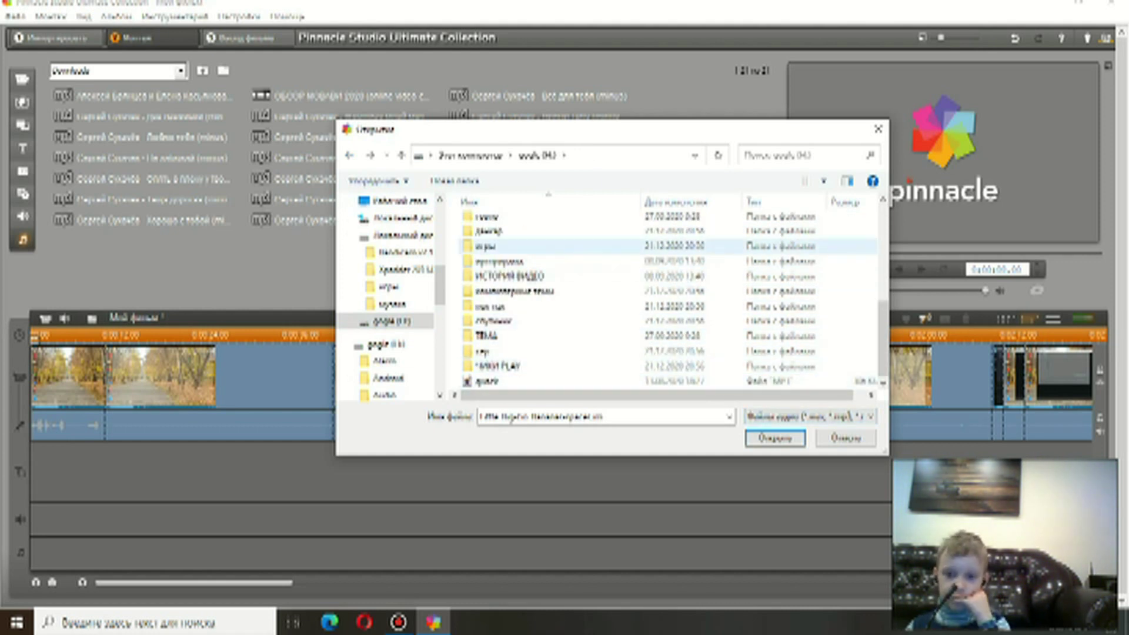
Step: Return to the "музыка" folder on drive D: and load its songs into the album by opening the LITTLE_BIG Hypnodancer track
{"action": "left_click", "coordinate": [391, 304]}
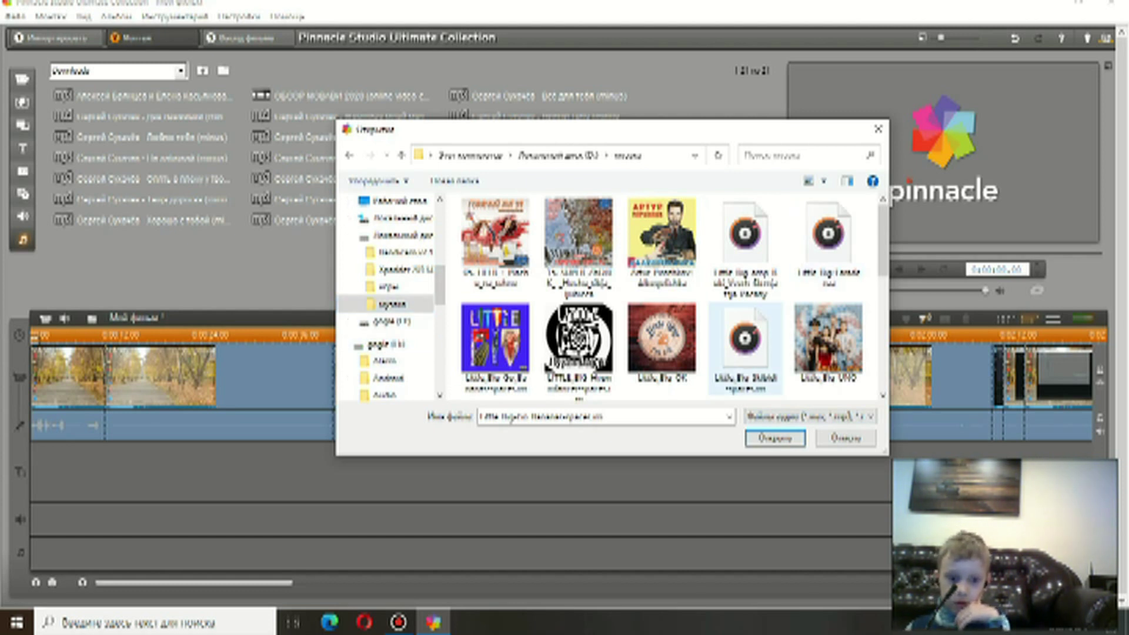
{"action": "left_click", "coordinate": [745, 347]}
{"action": "left_click", "coordinate": [662, 344]}
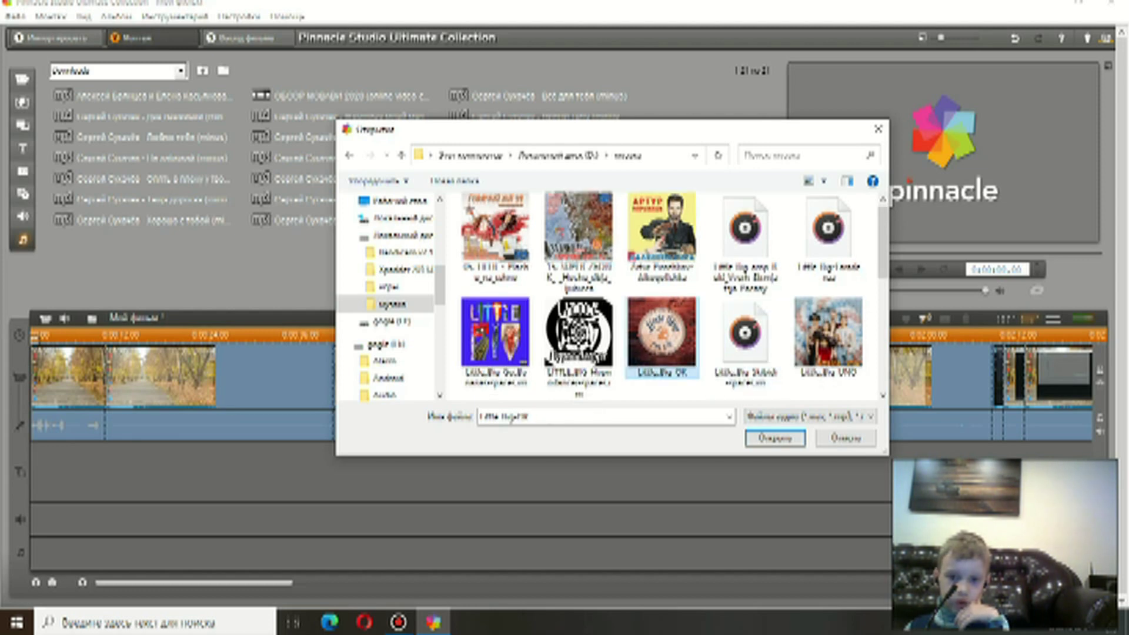
{"action": "left_click", "coordinate": [579, 343]}
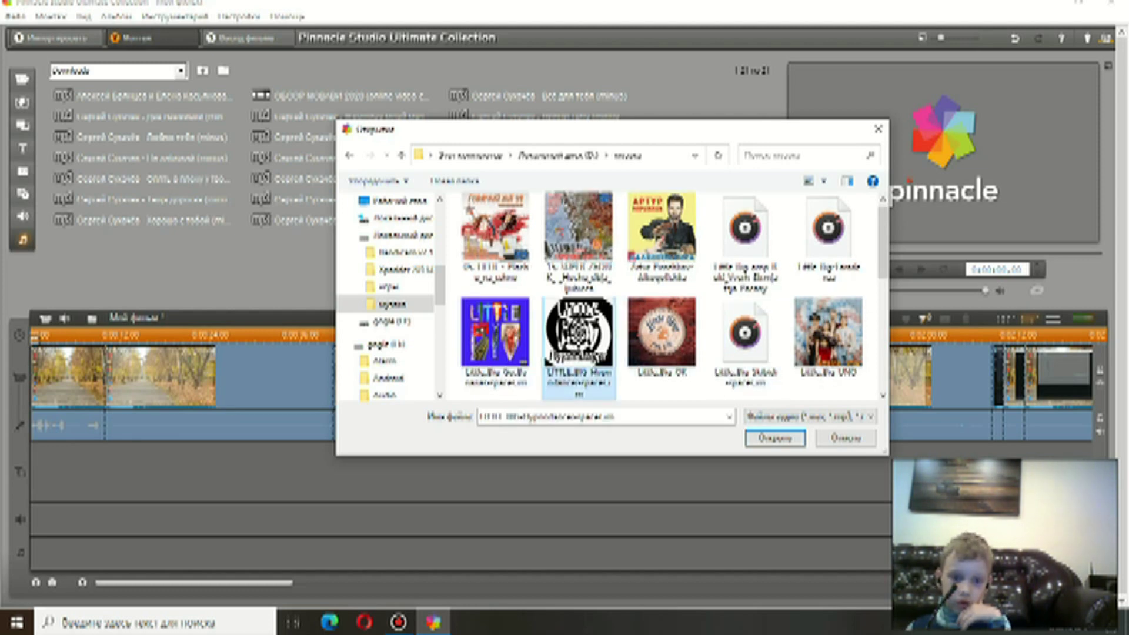
{"action": "left_click", "coordinate": [775, 438]}
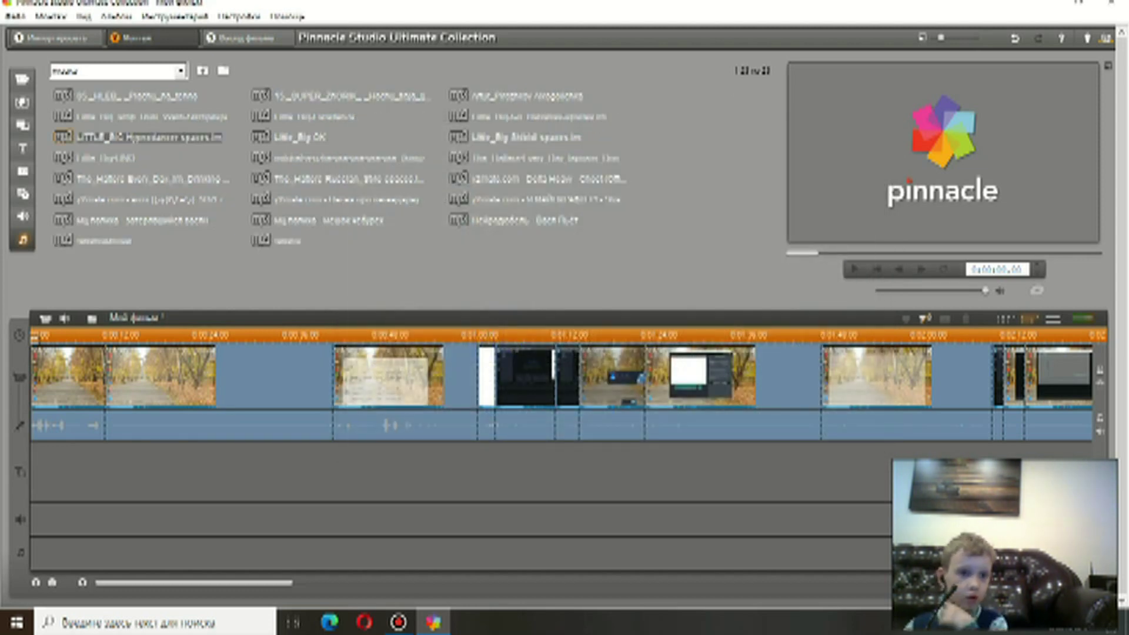
Step: Place the LITTLE_BIG Hypnodancer song on the music track, aligned with the very start of the movie
{"action": "left_click_drag", "start_coordinate": [106, 137], "coordinate": [35, 551]}
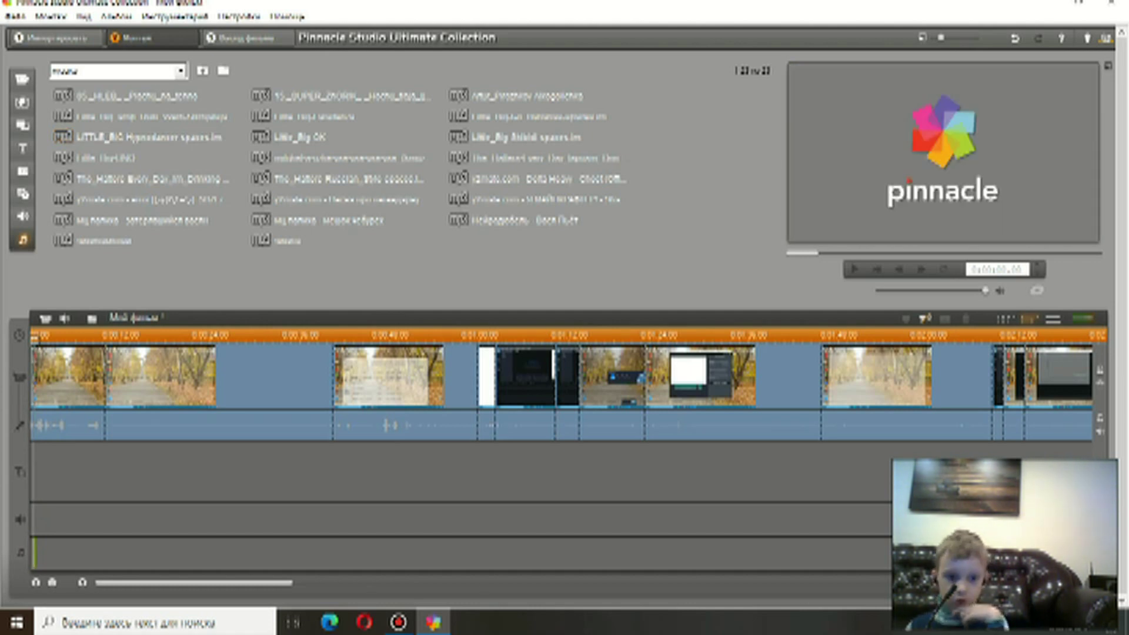
{"action": "left_click_drag", "start_coordinate": [35, 552], "coordinate": [34, 552]}
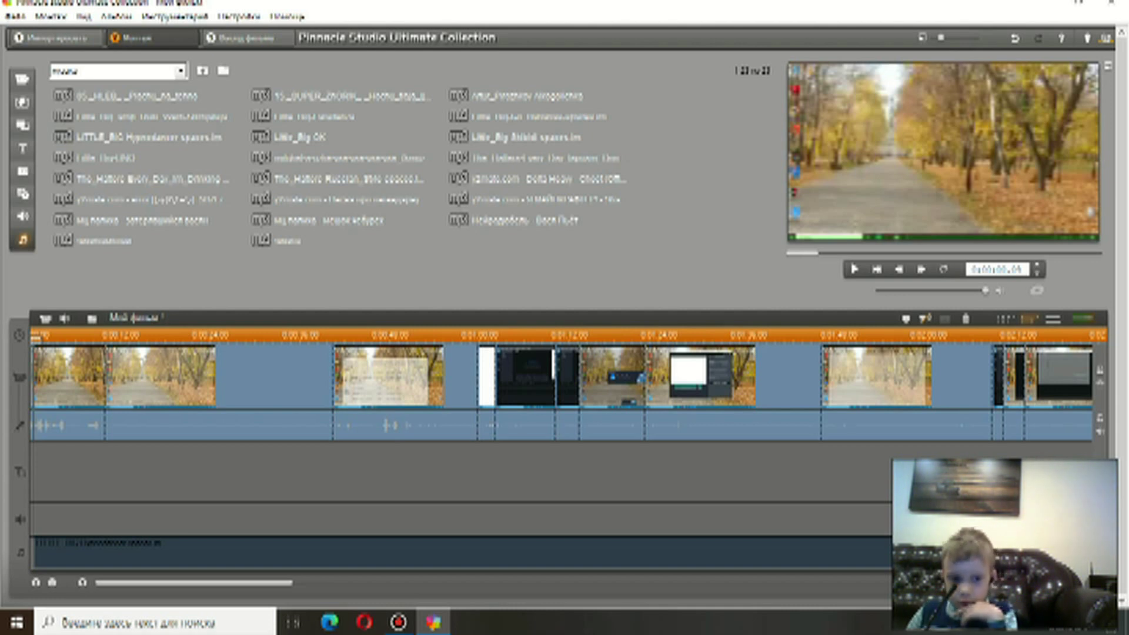
{"action": "left_click_drag", "start_coordinate": [36, 552], "coordinate": [32, 552]}
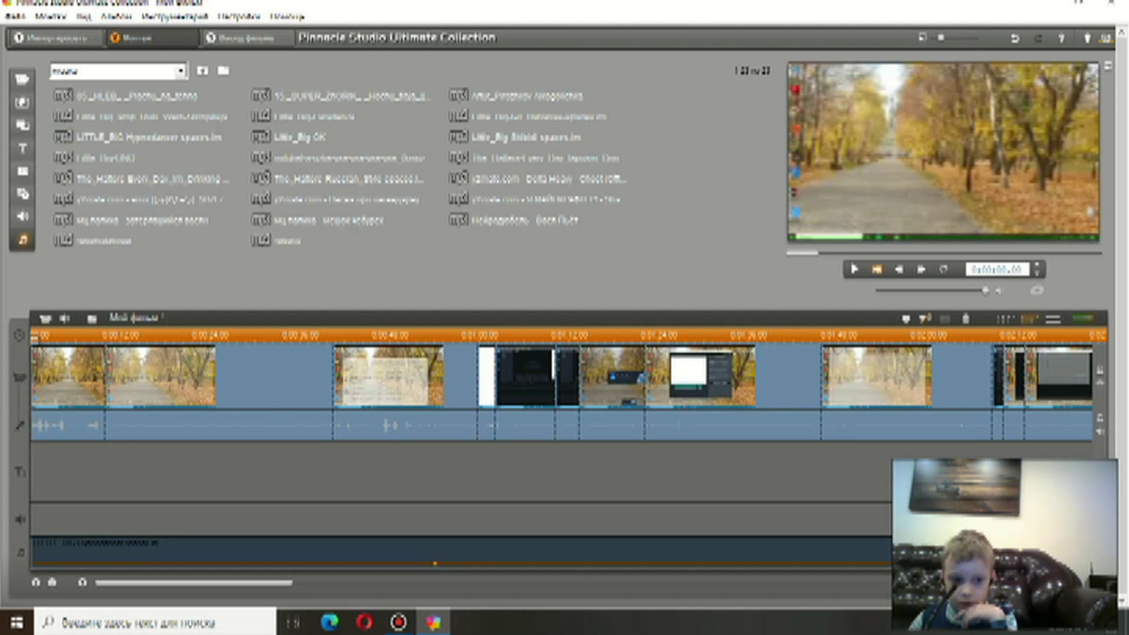
Step: Remove the short scene that follows the narrow dark clip at about 0:02:10 on the video track
{"action": "left_click", "coordinate": [998, 383]}
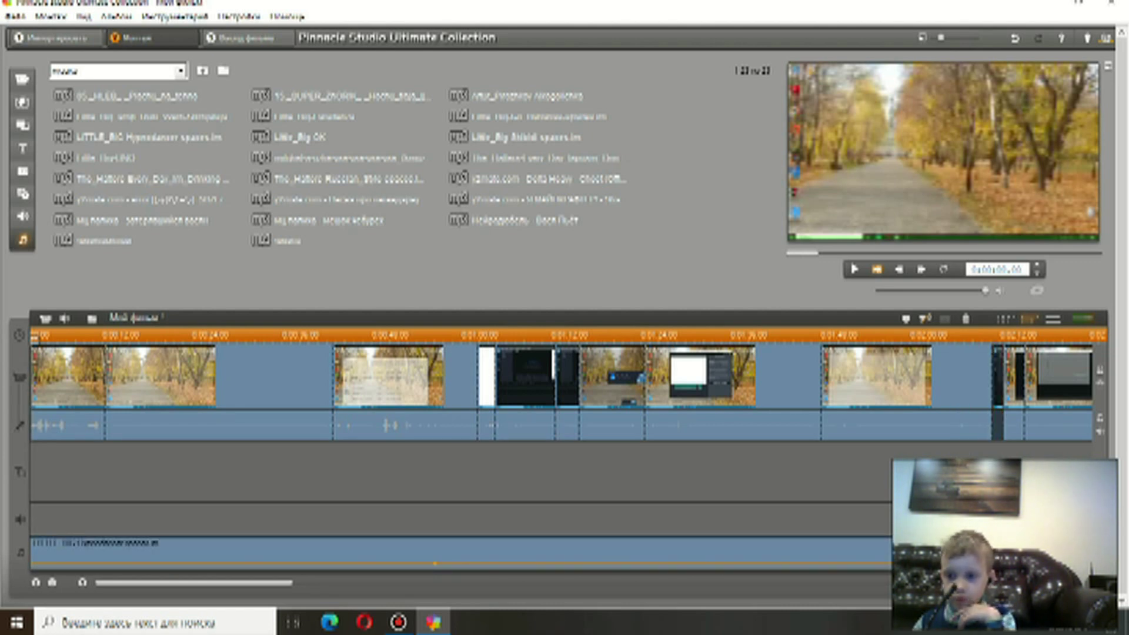
{"action": "left_click_drag", "start_coordinate": [1058, 382], "coordinate": [1004, 382]}
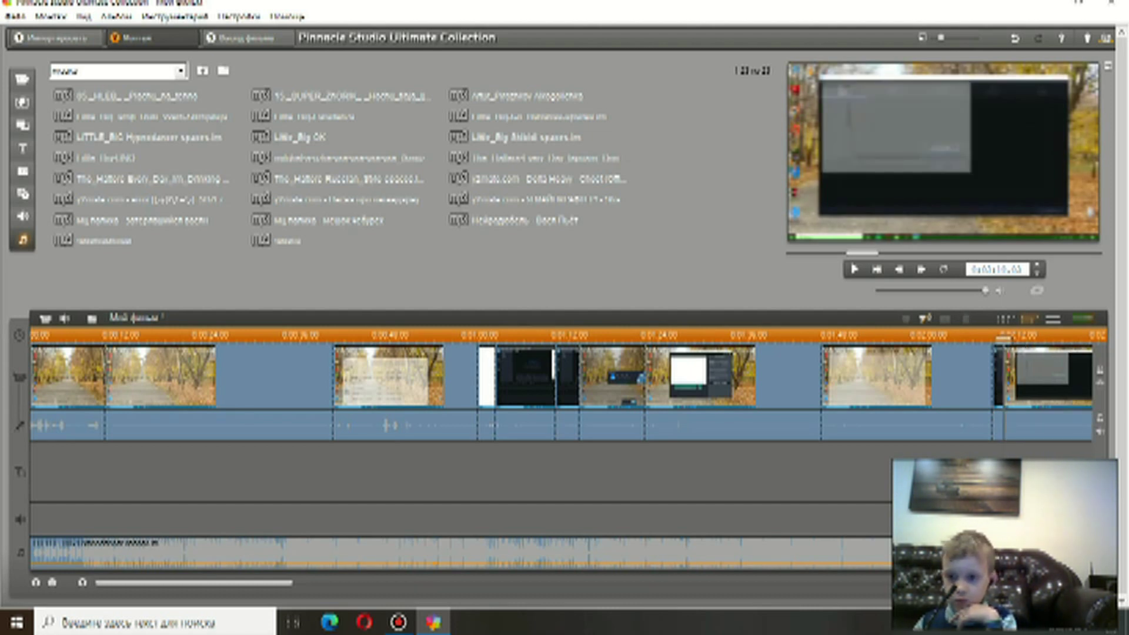
Step: Add a second song to the music track directly after the end of the first one, at about 0:03:07
{"action": "left_click_drag", "start_coordinate": [1004, 338], "coordinate": [1072, 339]}
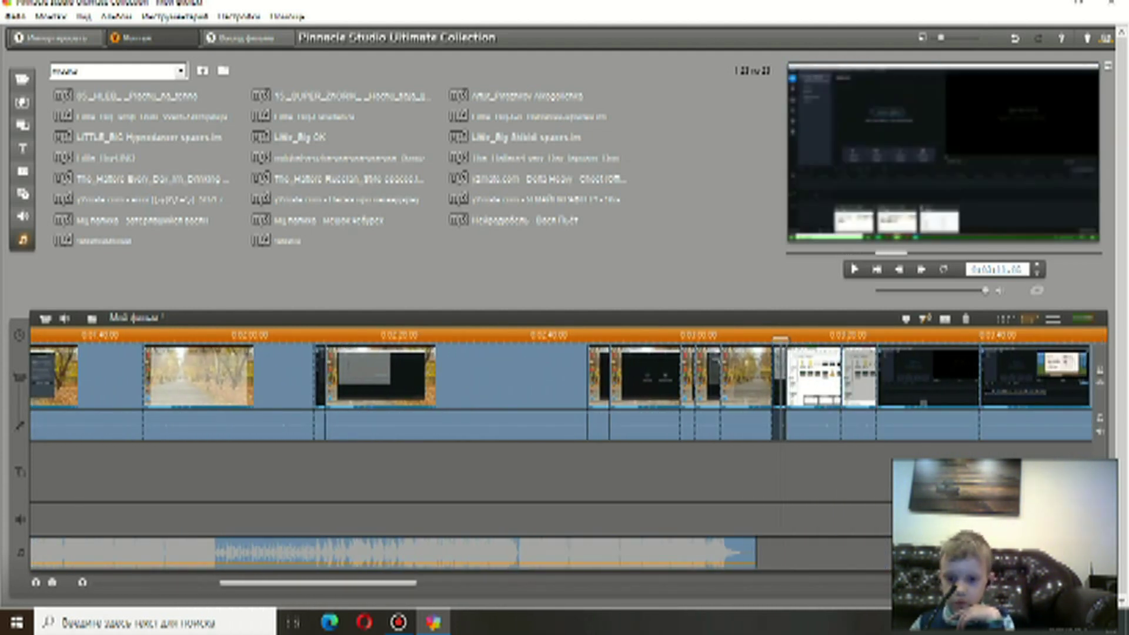
{"action": "left_click_drag", "start_coordinate": [768, 338], "coordinate": [756, 338]}
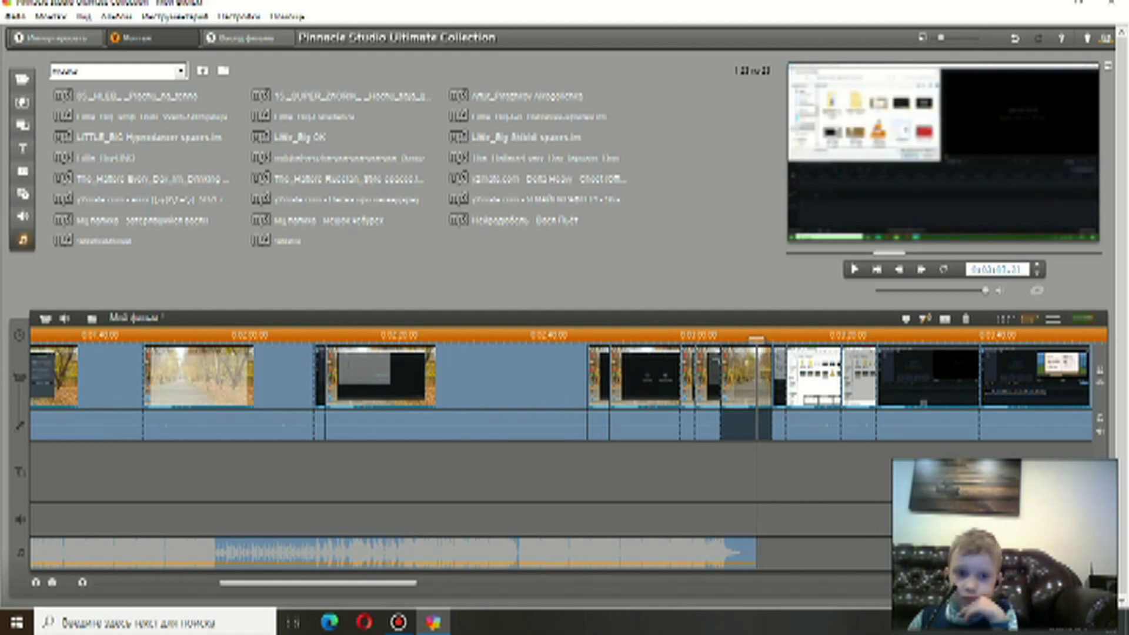
{"action": "left_click_drag", "start_coordinate": [341, 158], "coordinate": [757, 553]}
Step: Add a third song, a y2mate.com track, to the music track after the second one, at about 0:05:21
{"action": "left_click_drag", "start_coordinate": [757, 339], "coordinate": [262, 336]}
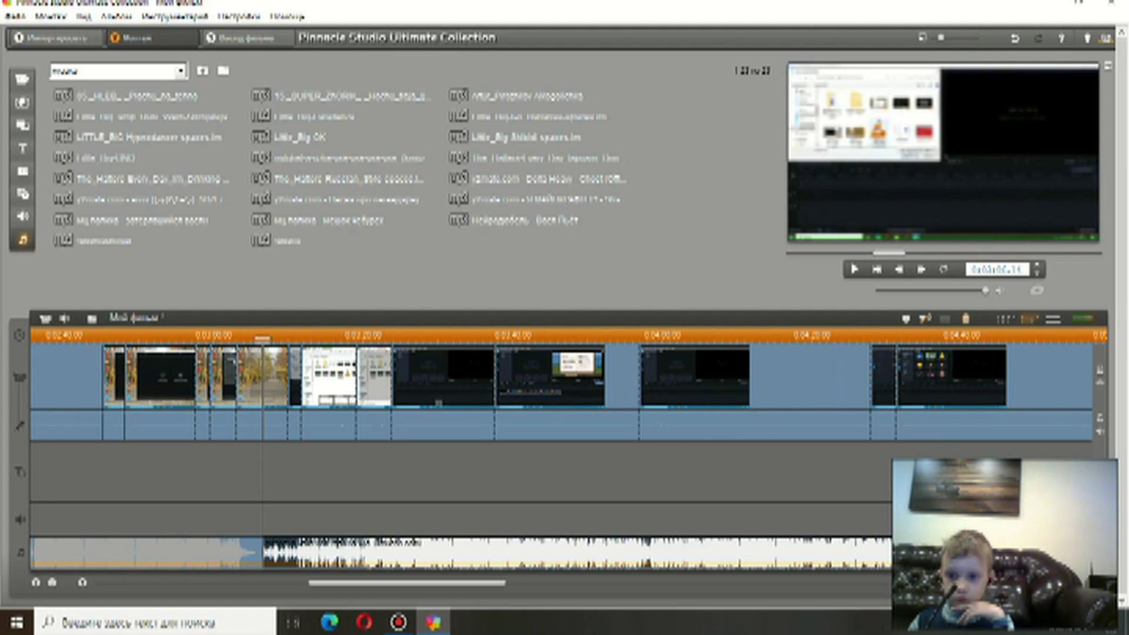
{"action": "left_click_drag", "start_coordinate": [588, 334], "coordinate": [493, 334]}
{"action": "left_click_drag", "start_coordinate": [262, 338], "coordinate": [971, 338]}
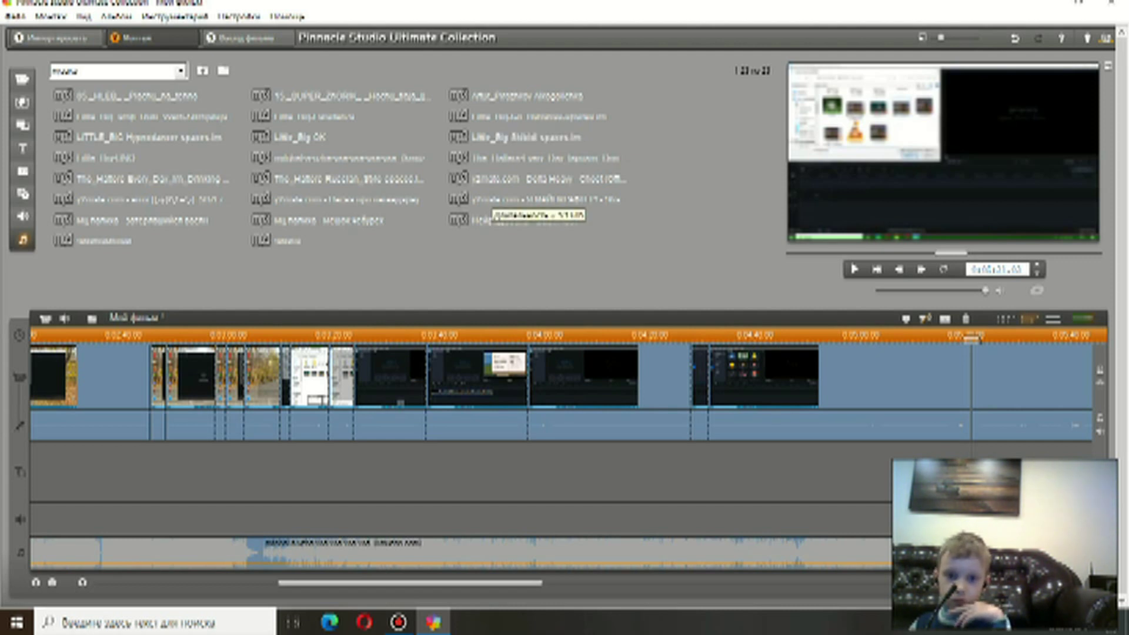
{"action": "left_click", "coordinate": [493, 199]}
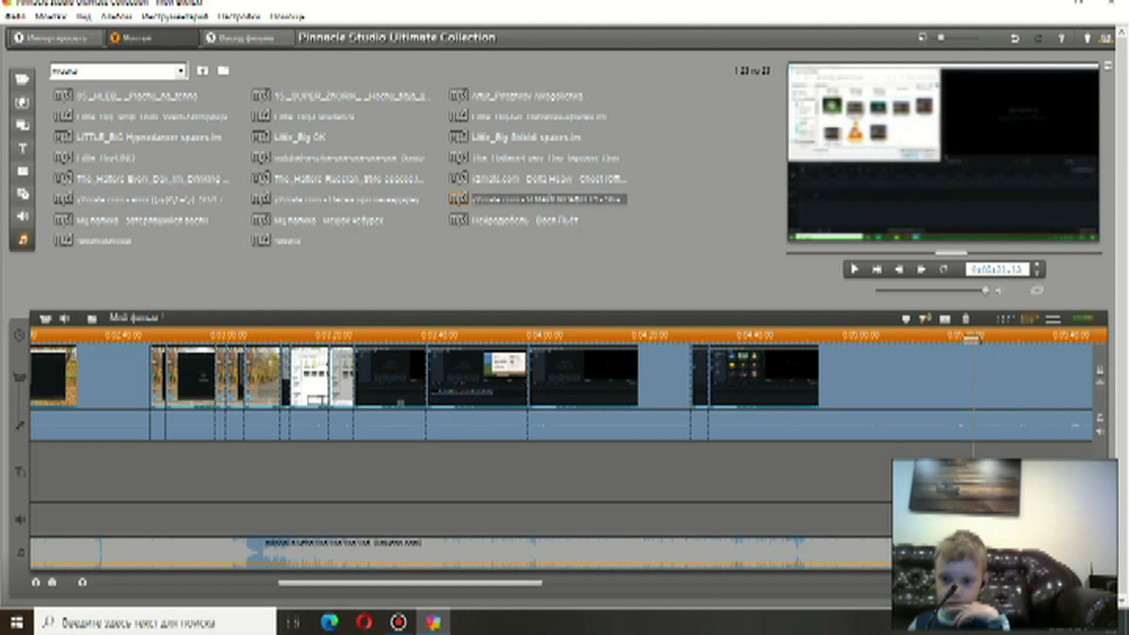
{"action": "key", "text": "Insert"}
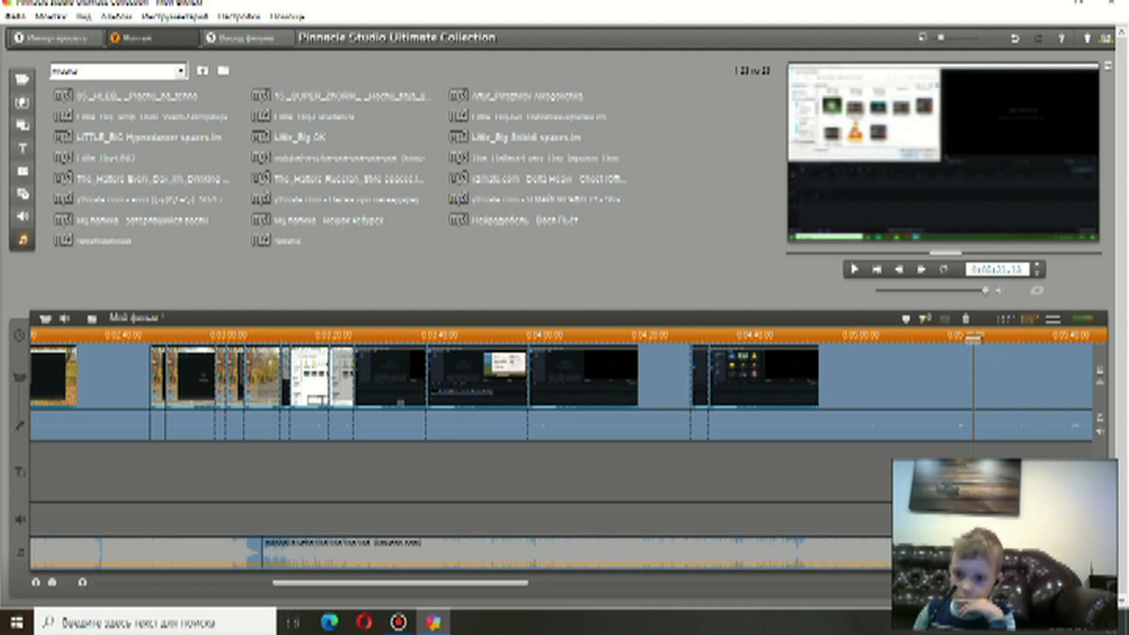
Step: Check where the third song ends past the last video clip and view the commands available for the song
{"action": "left_click_drag", "start_coordinate": [973, 337], "coordinate": [1092, 338]}
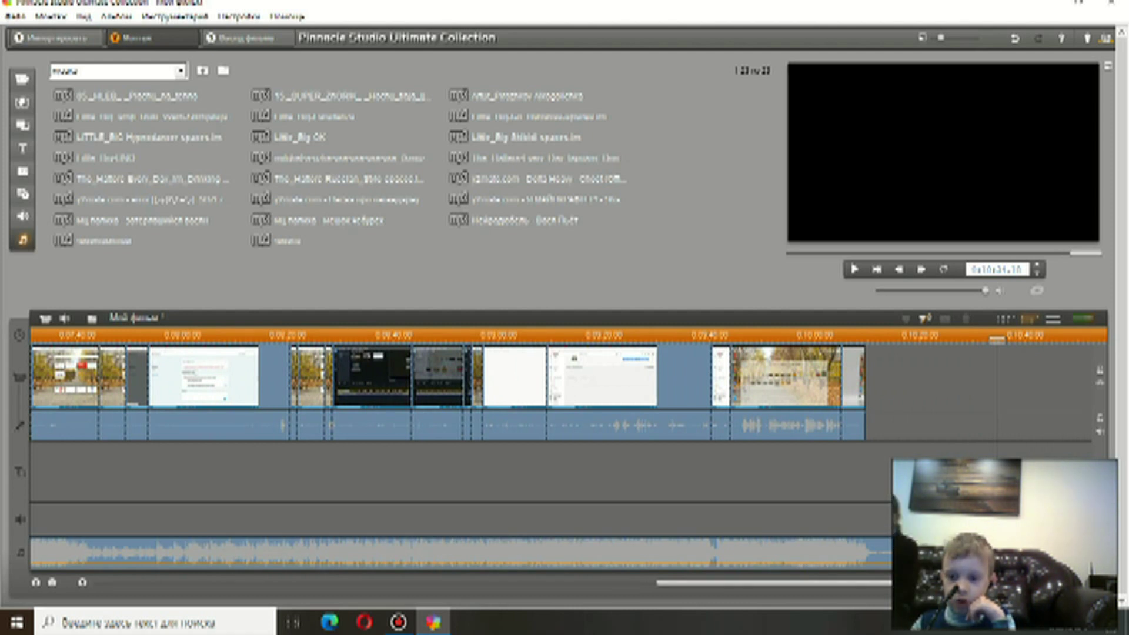
{"action": "left_click_drag", "start_coordinate": [997, 553], "coordinate": [979, 553]}
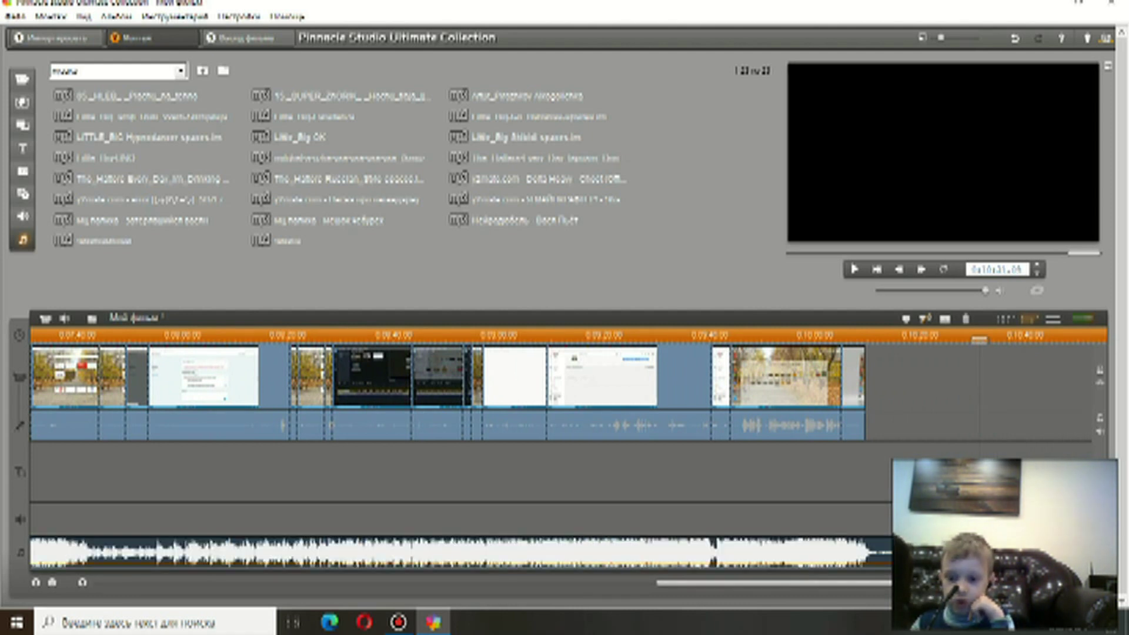
{"action": "right_click", "coordinate": [979, 553]}
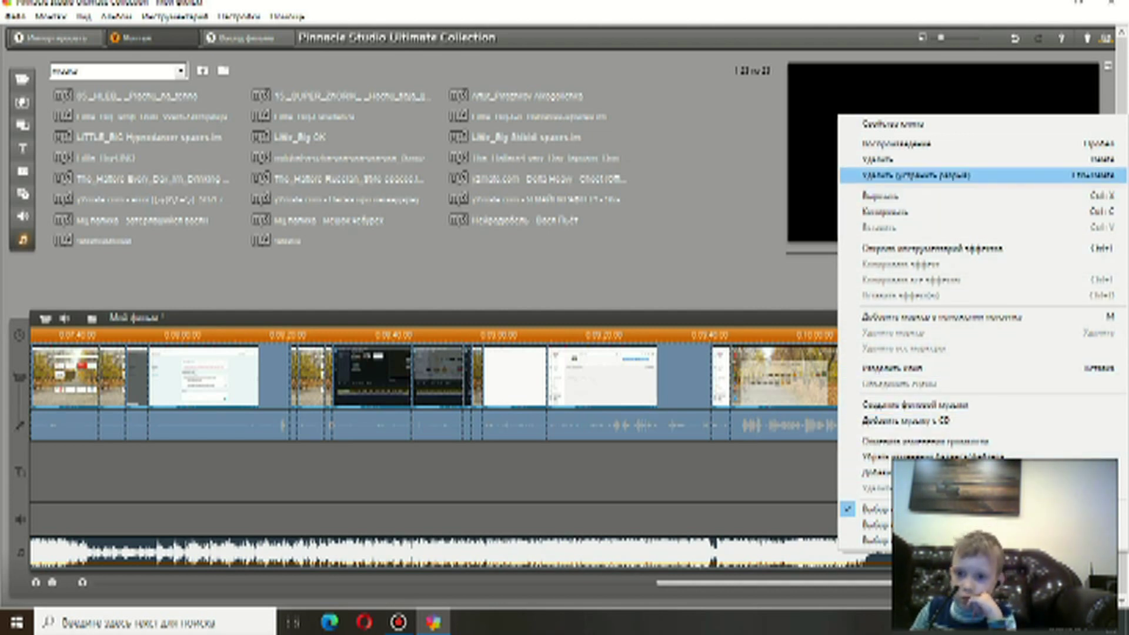
{"action": "key", "text": "Escape"}
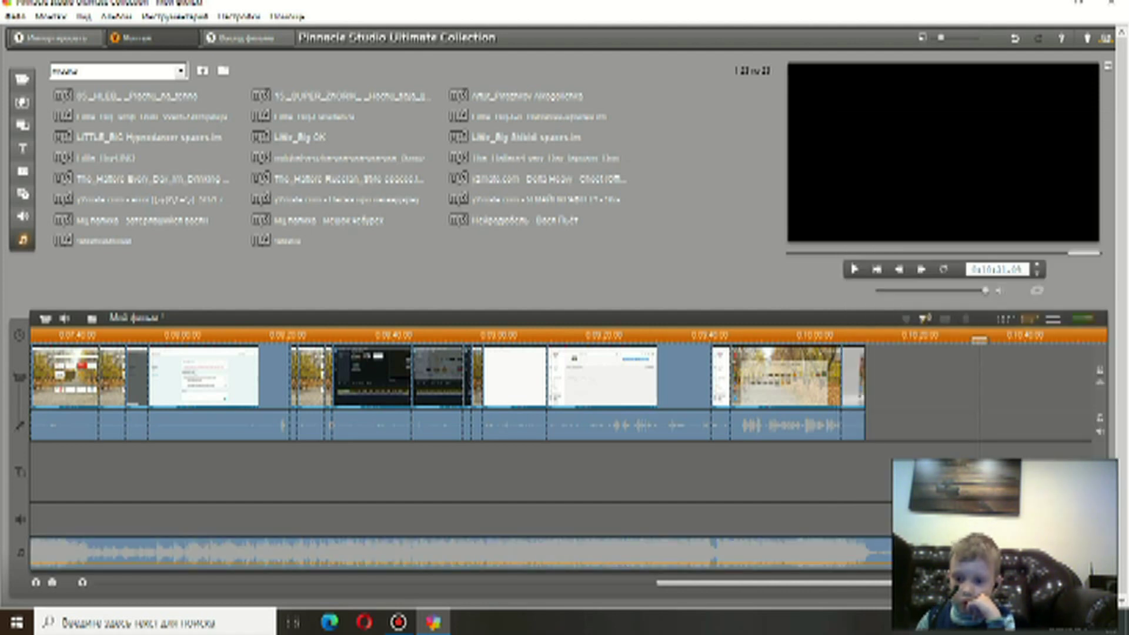
Step: Select the third song, return to its start and rescale the timeline to compare it with the remaining scenes
{"action": "left_click", "coordinate": [460, 552]}
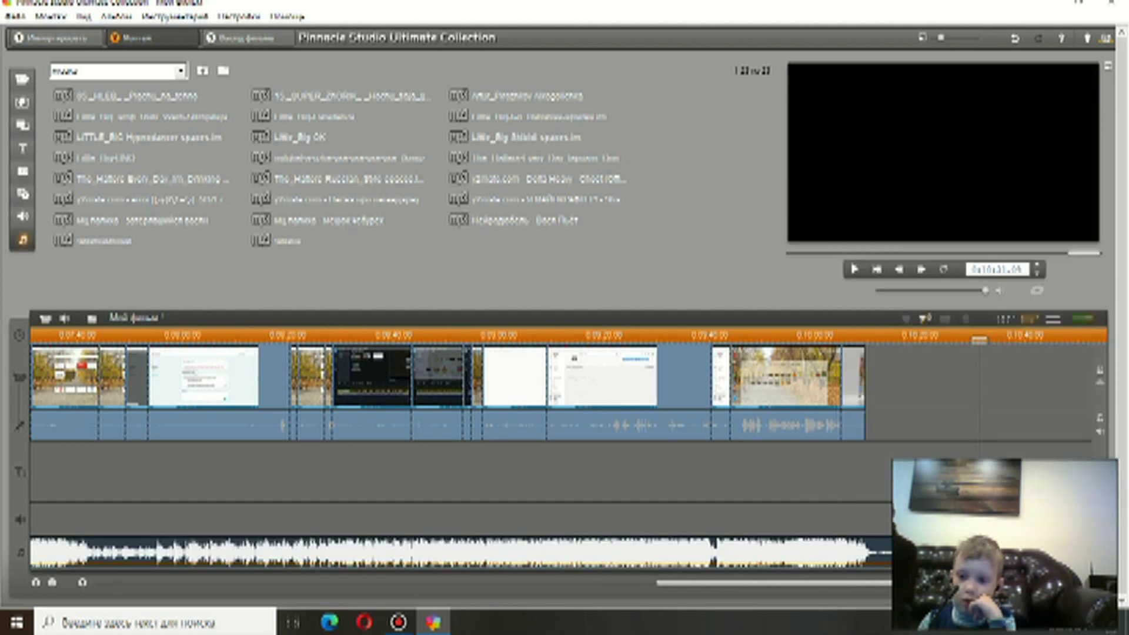
{"action": "key", "text": "Page_Up"}
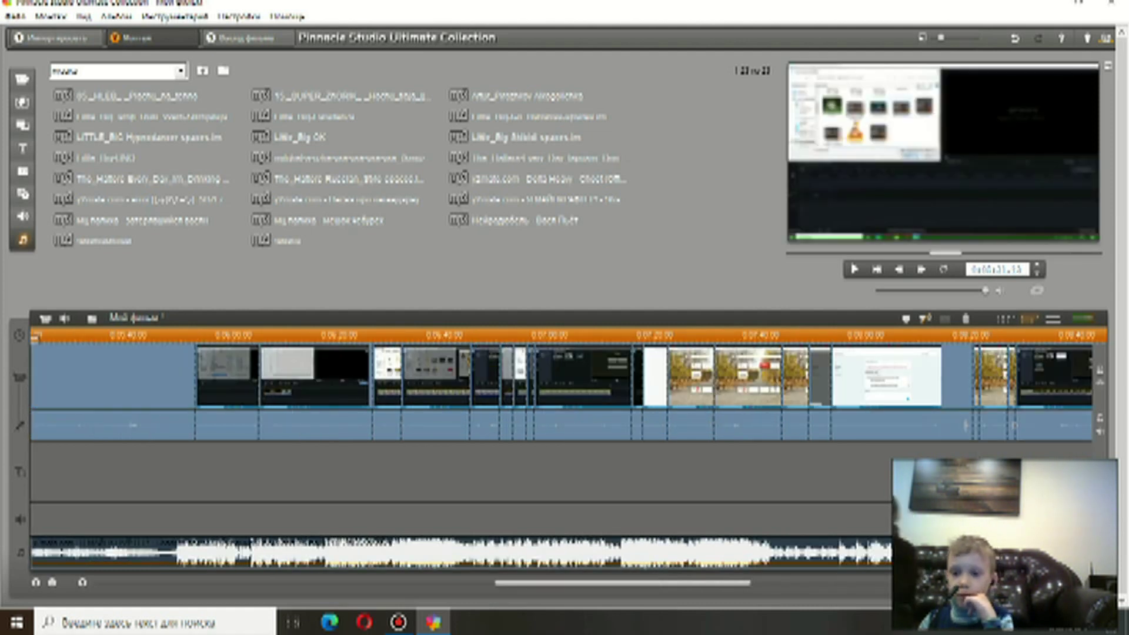
{"action": "key", "text": "minus"}
{"action": "key", "text": "minus"}
{"action": "key", "text": "minus"}
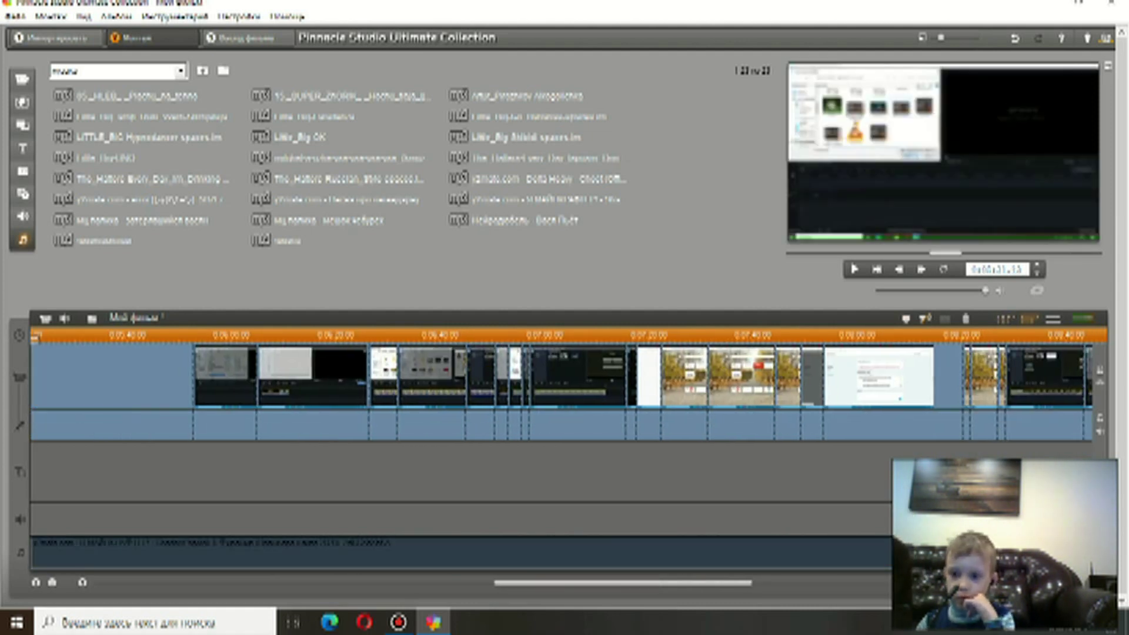
{"action": "key", "text": "plus"}
{"action": "key", "text": "plus"}
{"action": "key", "text": "plus"}
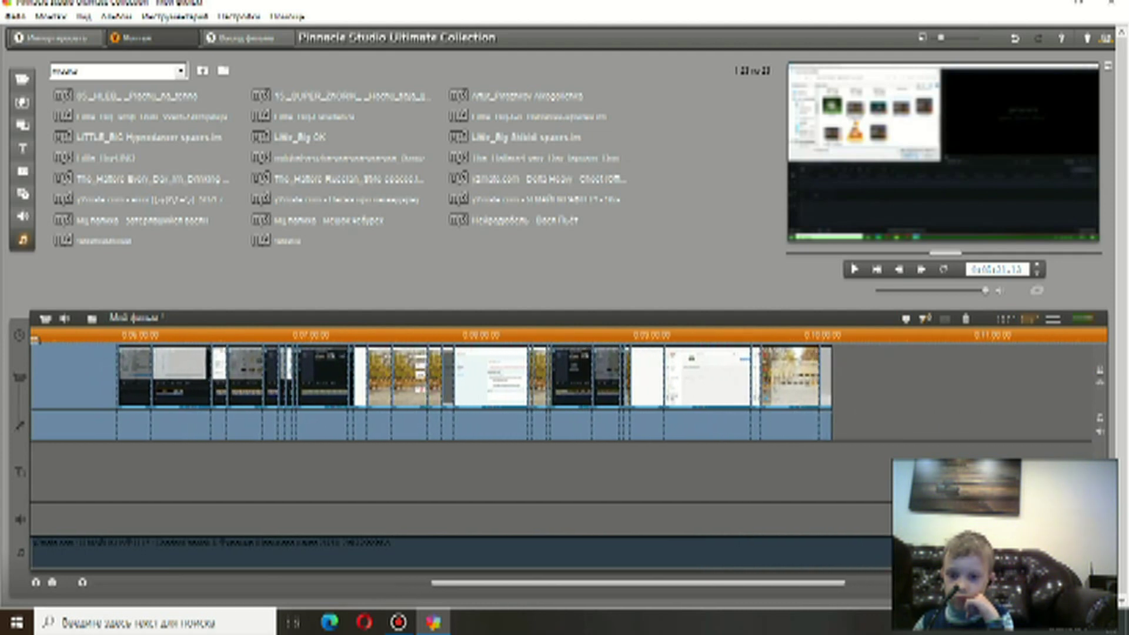
{"action": "key", "text": "plus"}
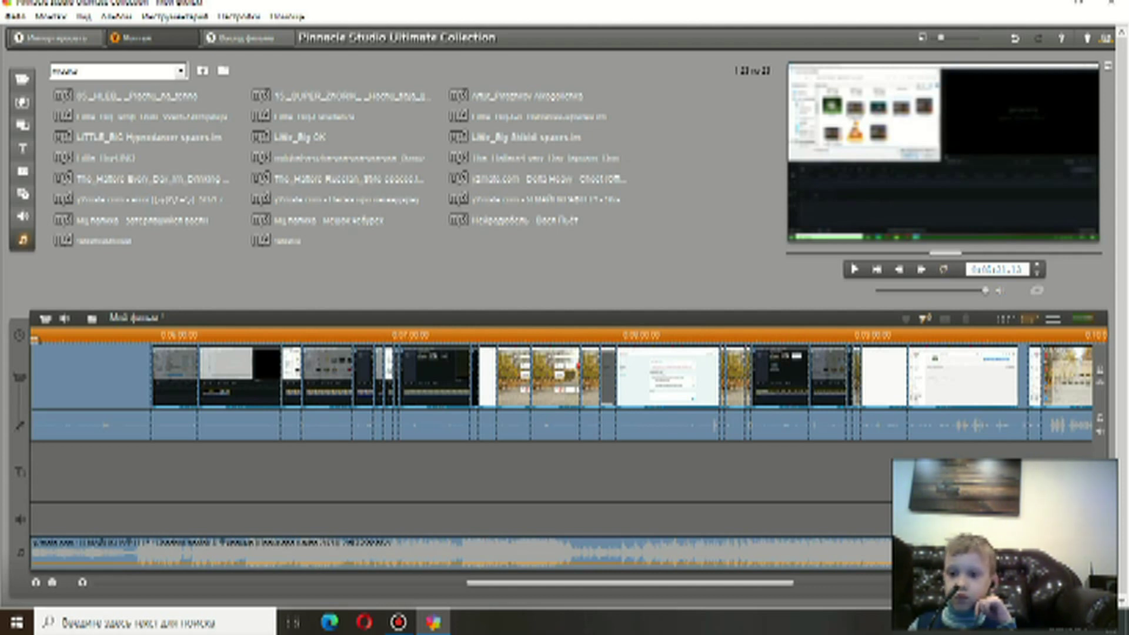
Step: Delete the third song, which overruns the end of the video, from the music track
{"action": "left_click_drag", "start_coordinate": [35, 339], "coordinate": [1071, 339]}
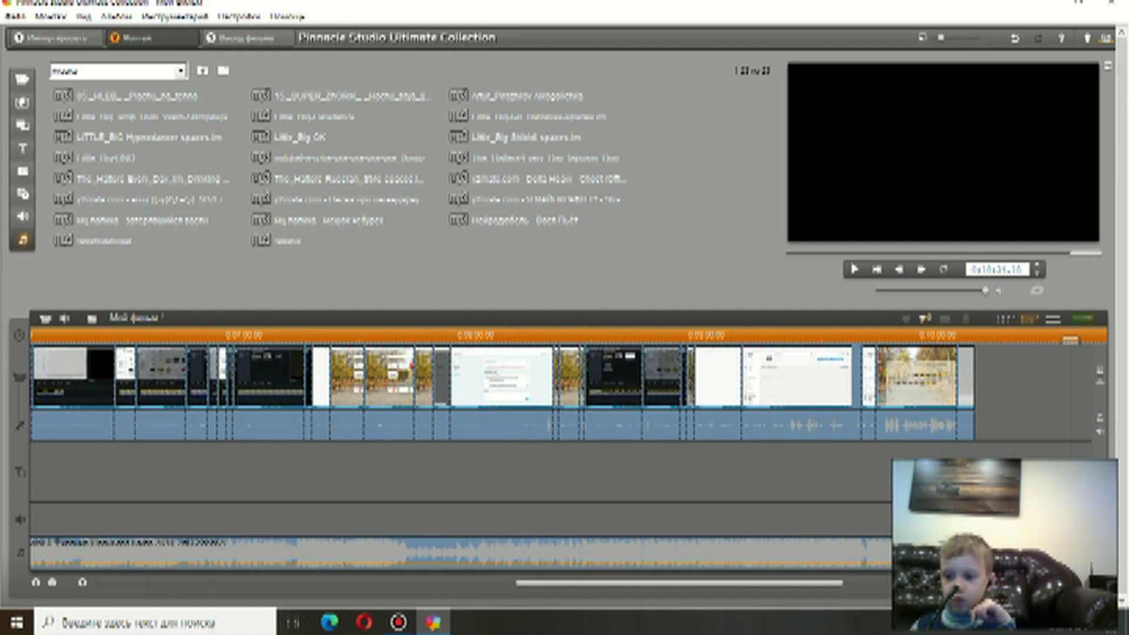
{"action": "left_click", "coordinate": [461, 553]}
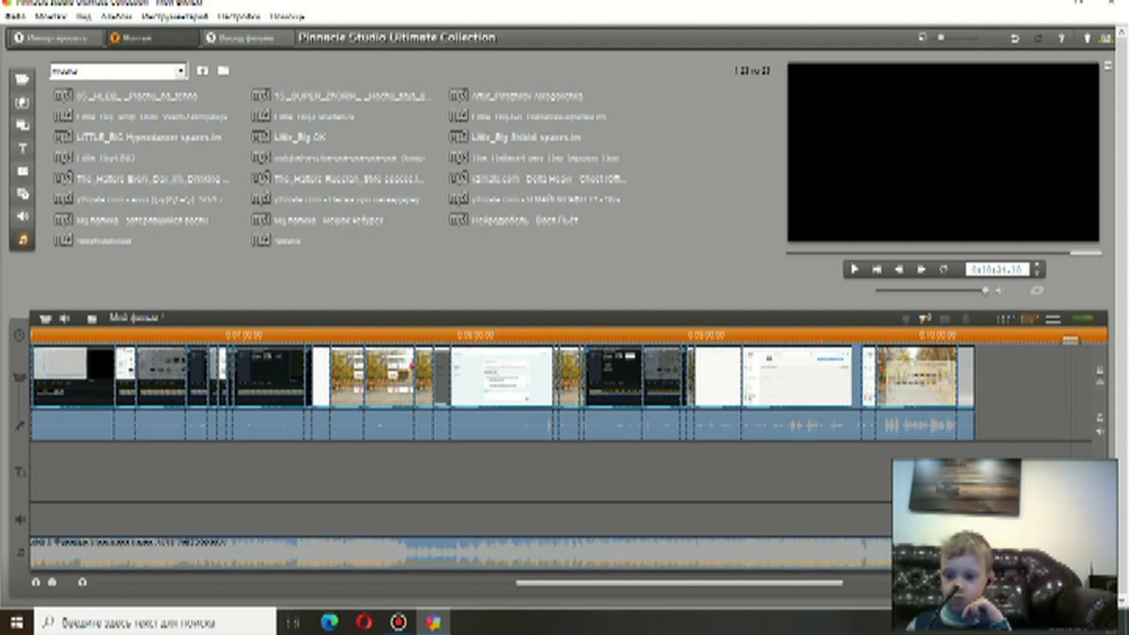
{"action": "left_click", "coordinate": [461, 552]}
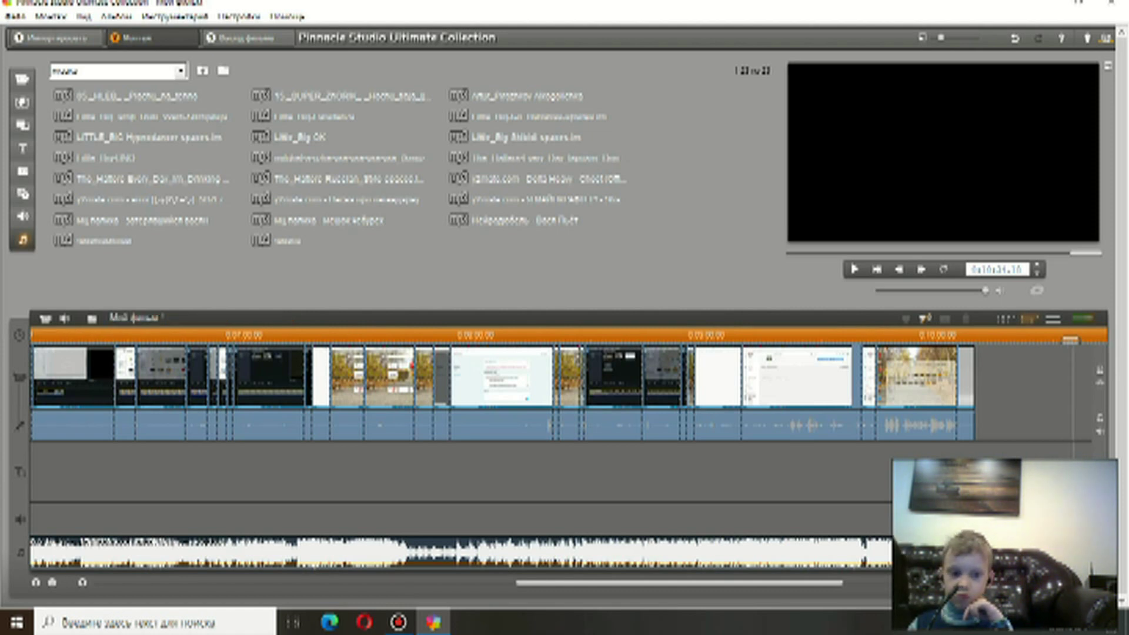
{"action": "right_click", "coordinate": [592, 559]}
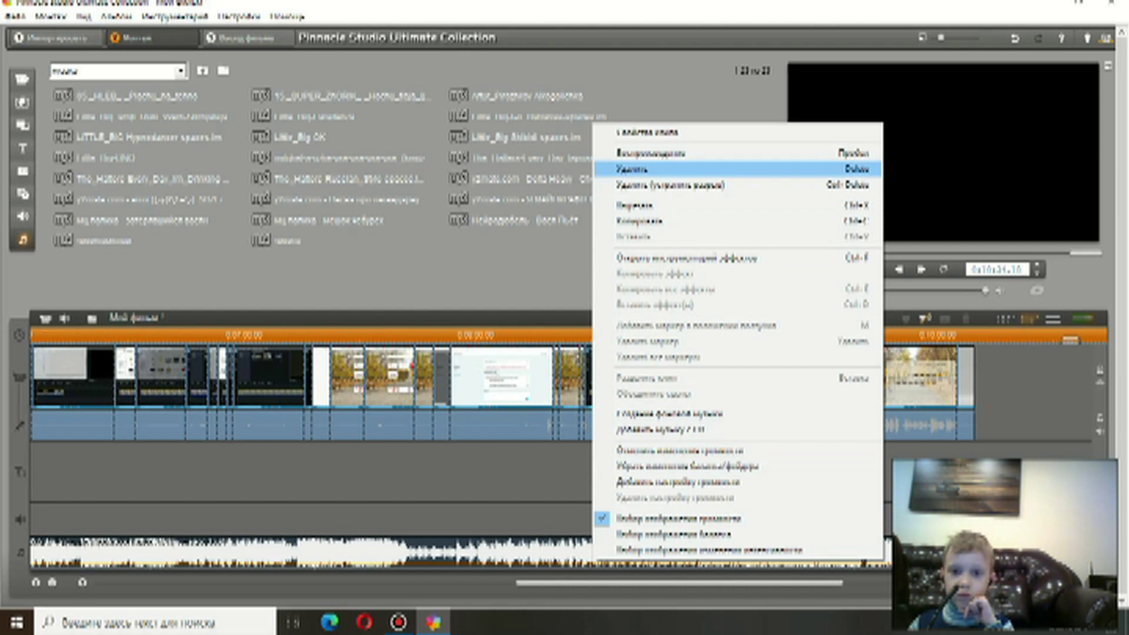
{"action": "left_click", "coordinate": [632, 169]}
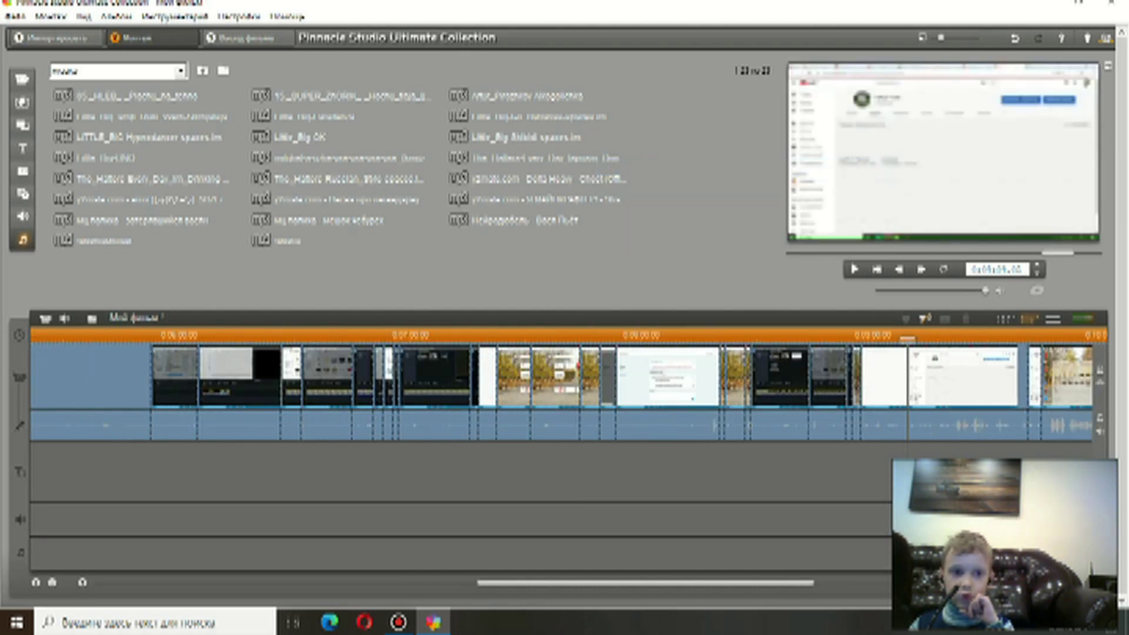
Step: Add two Little Big songs together to the music track after the second song, at about 0:05:21, and compare them with the video's end
{"action": "mouse_move", "coordinate": [659, 115]}
{"action": "left_mouse_down"}
{"action": "mouse_move", "coordinate": [592, 101]}
{"action": "mouse_move", "coordinate": [564, 110]}
{"action": "mouse_move", "coordinate": [551, 134]}
{"action": "left_mouse_up"}
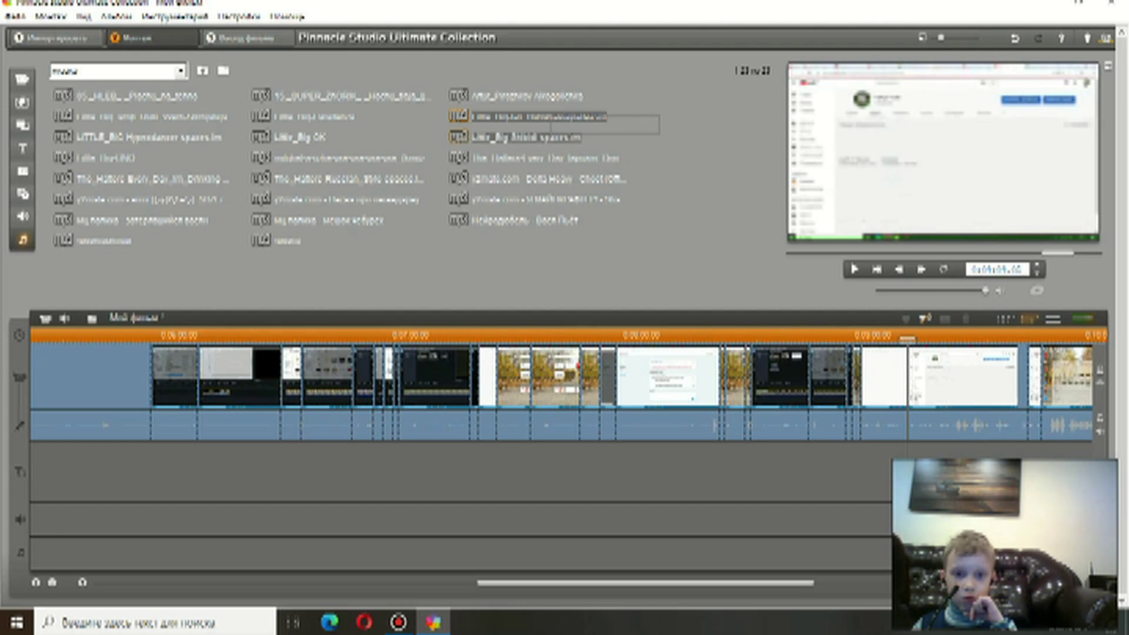
{"action": "mouse_move", "coordinate": [551, 134]}
{"action": "left_mouse_down"}
{"action": "mouse_move", "coordinate": [91, 519]}
{"action": "mouse_move", "coordinate": [55, 519]}
{"action": "mouse_move", "coordinate": [71, 552]}
{"action": "mouse_move", "coordinate": [150, 553]}
{"action": "left_mouse_up"}
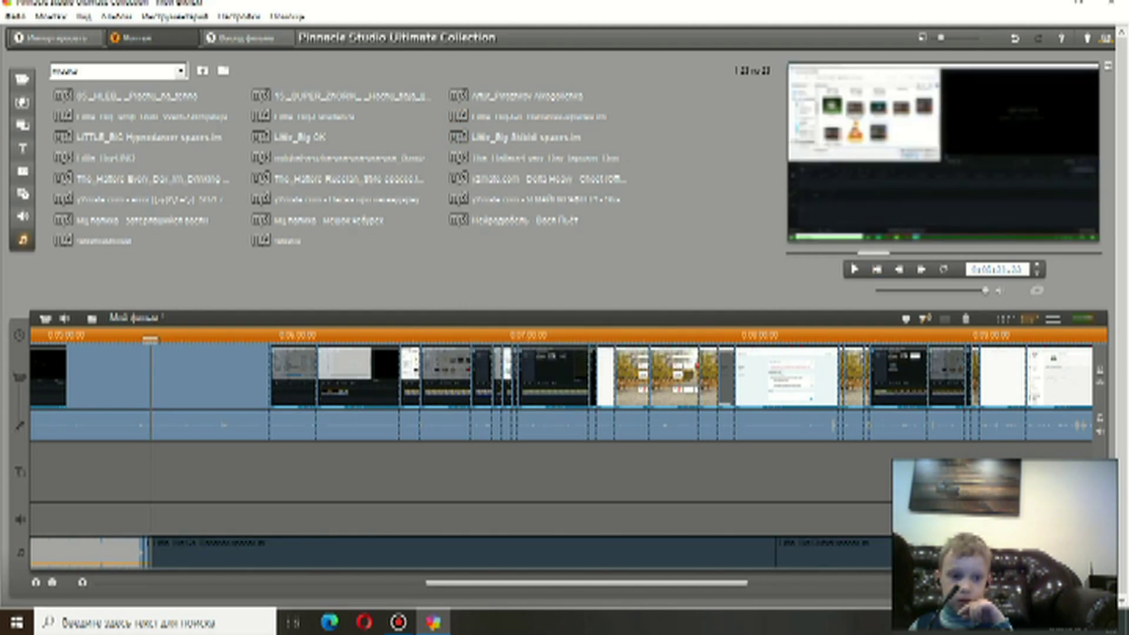
{"action": "left_click_drag", "start_coordinate": [150, 339], "coordinate": [1093, 339]}
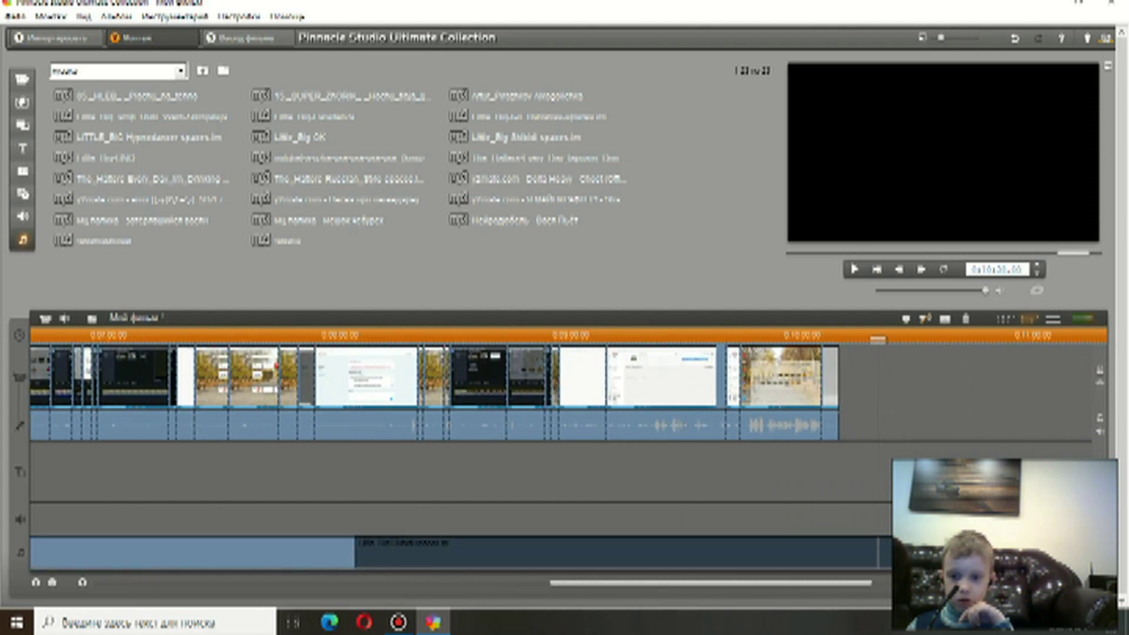
{"action": "left_click_drag", "start_coordinate": [878, 339], "coordinate": [844, 339]}
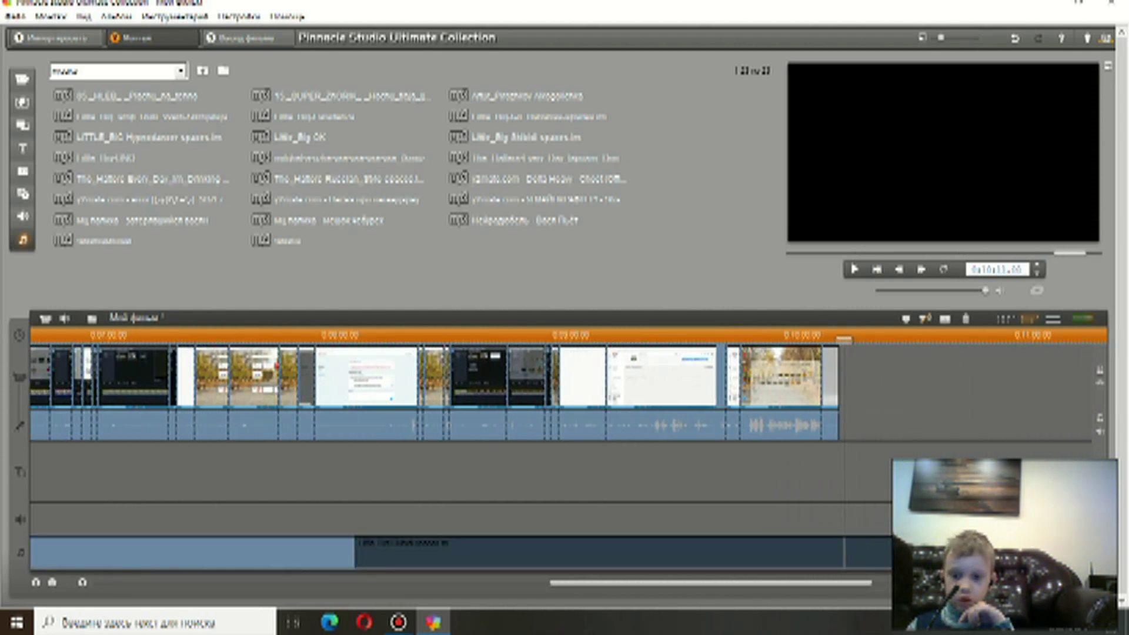
Step: Replace the latter Little Big song with the last track in the library's first column, starting at about 0:08:04
{"action": "right_click", "coordinate": [749, 543]}
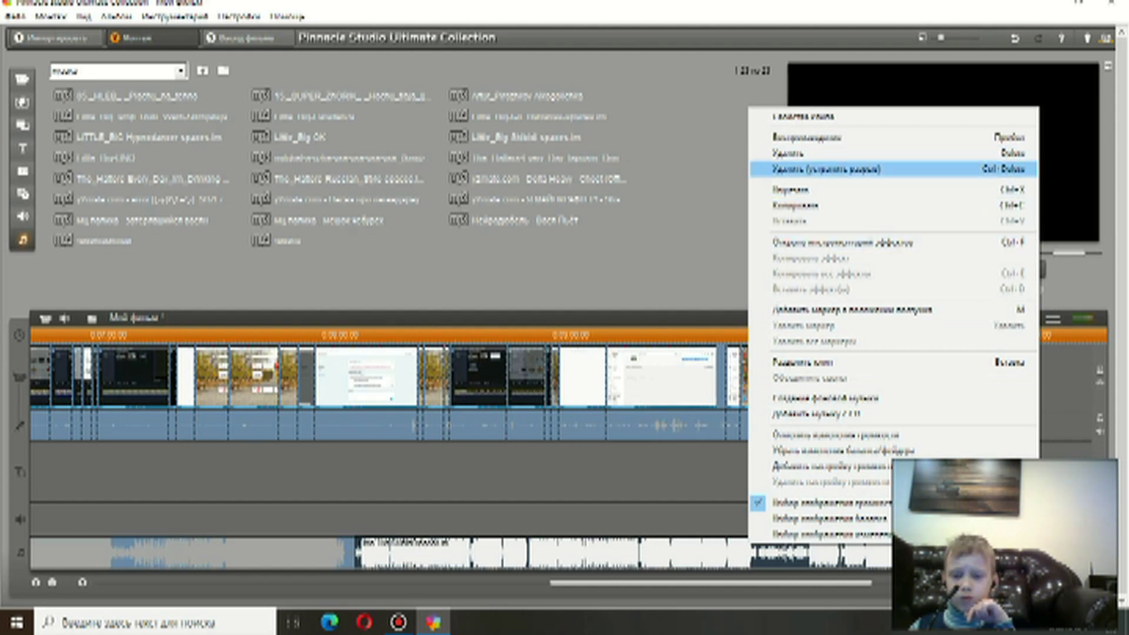
{"action": "left_click", "coordinate": [788, 152]}
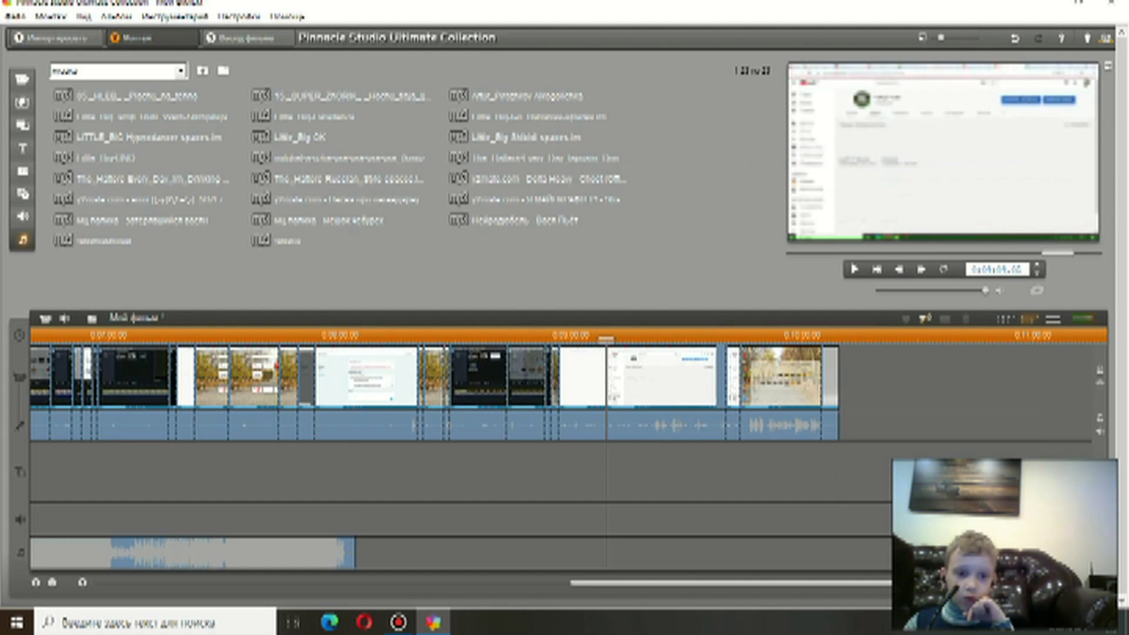
{"action": "left_click_drag", "start_coordinate": [104, 241], "coordinate": [358, 552]}
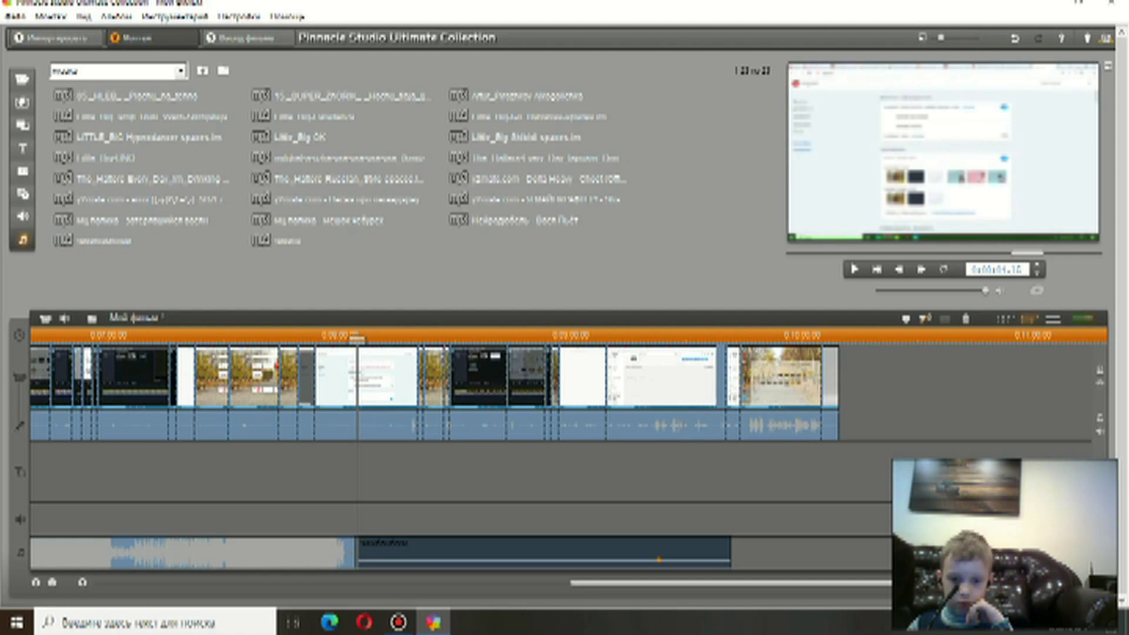
{"action": "key", "text": "Escape"}
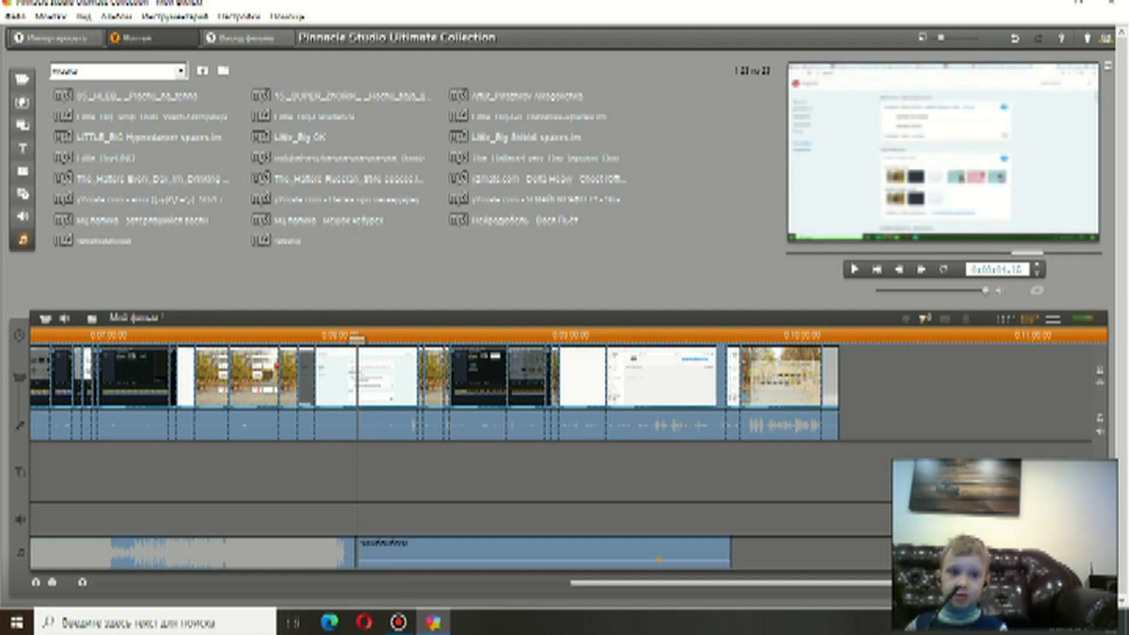
Step: Switch to the movie output stage and set the MPEG-4 file preset to HD 1080p
{"action": "left_click", "coordinate": [238, 37]}
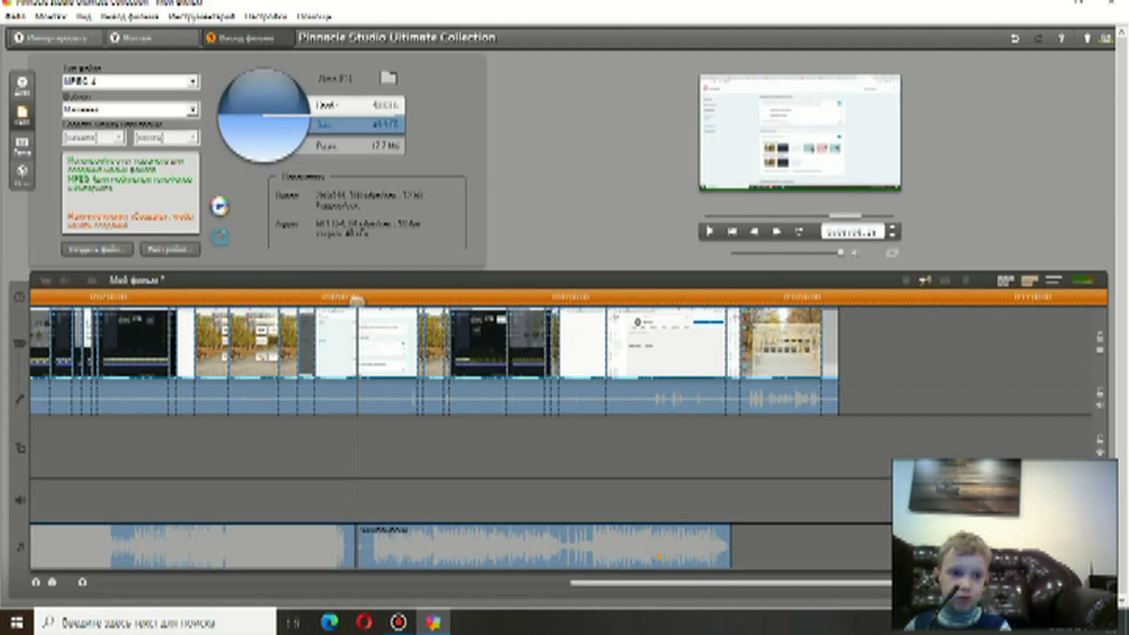
{"action": "left_click", "coordinate": [192, 110]}
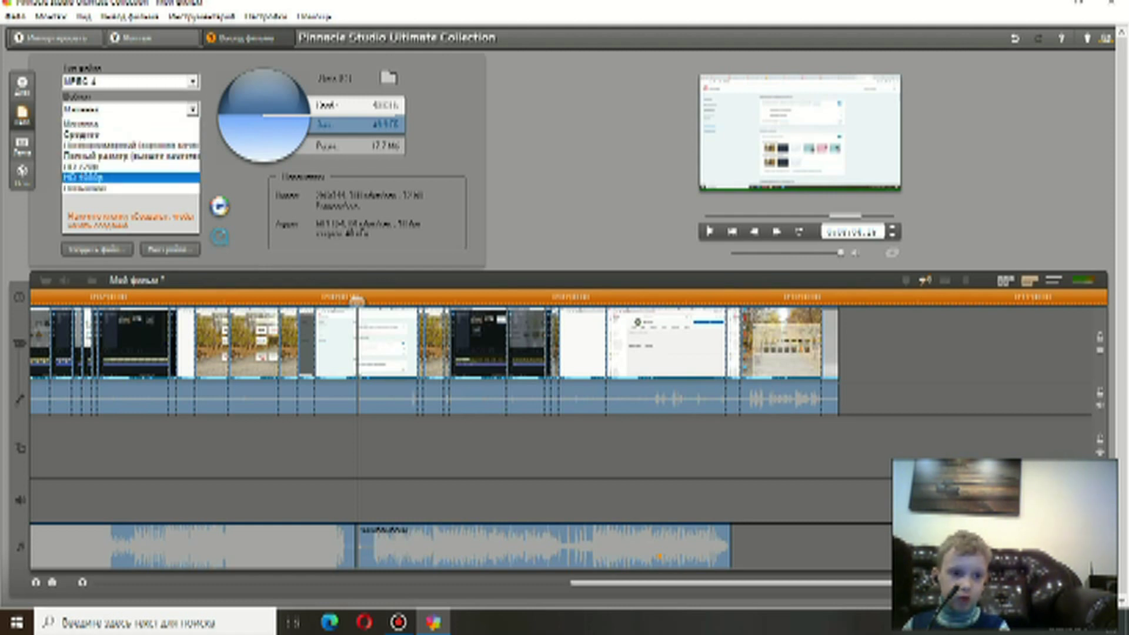
{"action": "left_click", "coordinate": [94, 177]}
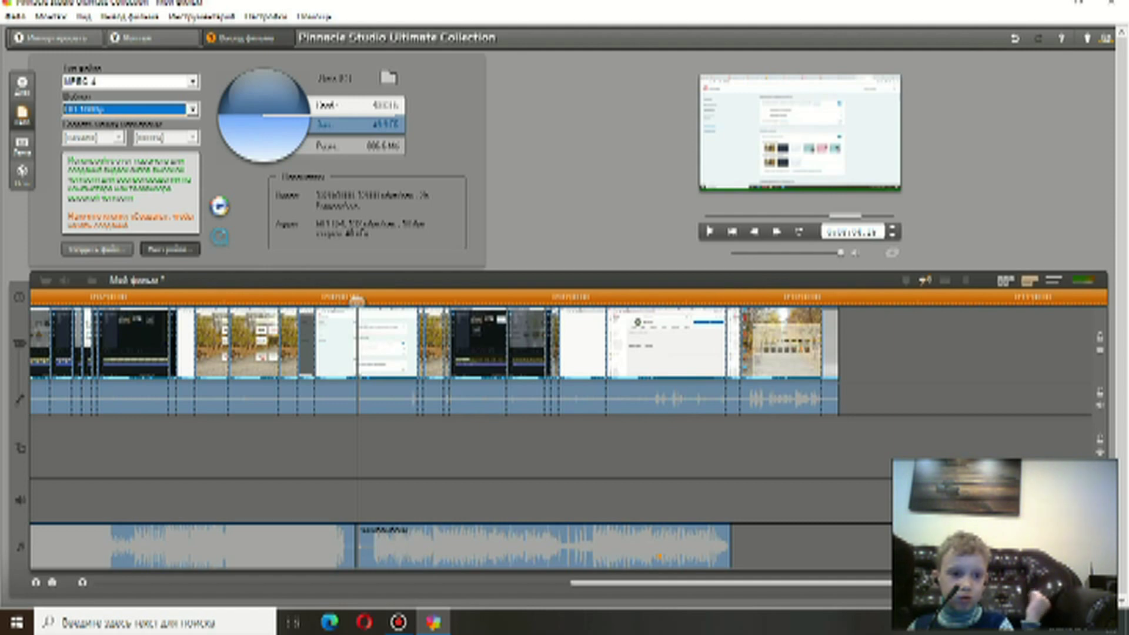
Step: Start creating the movie as an MPEG-4 file named Мой фильм on the D: drive, and abort the rendering
{"action": "left_click", "coordinate": [96, 249]}
{"action": "left_click", "coordinate": [97, 250]}
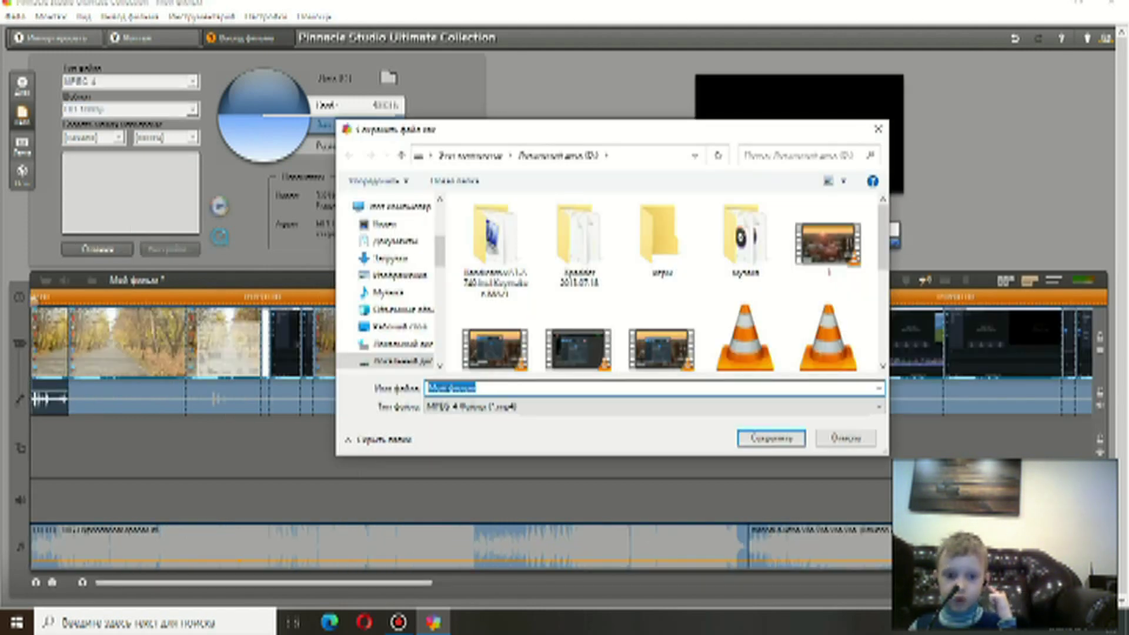
{"action": "left_click", "coordinate": [771, 438]}
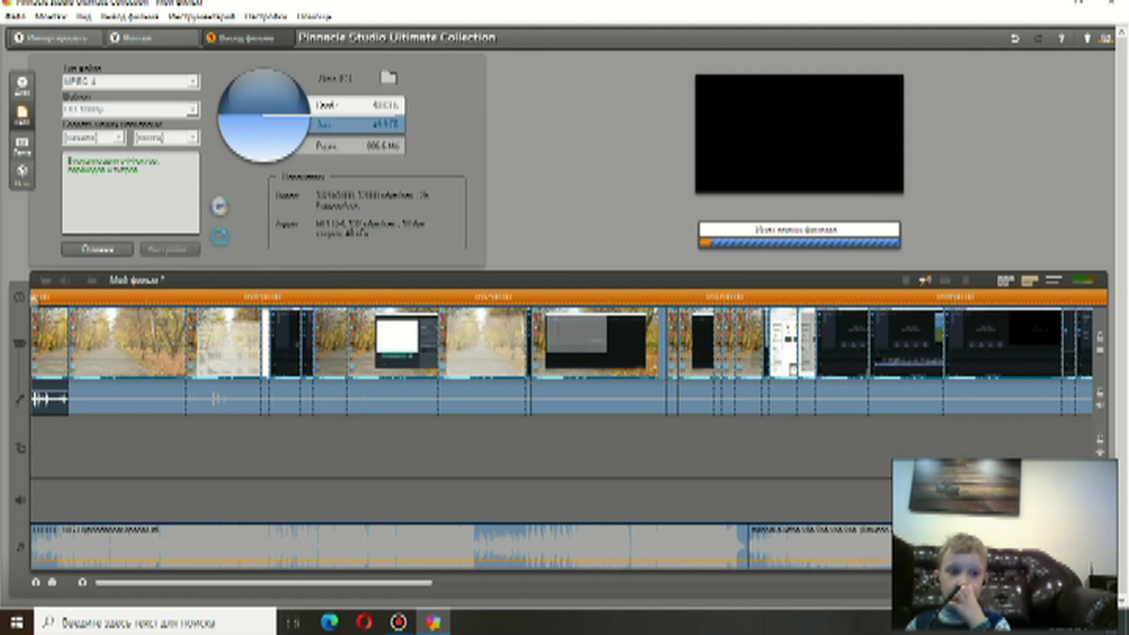
{"action": "left_click", "coordinate": [97, 249]}
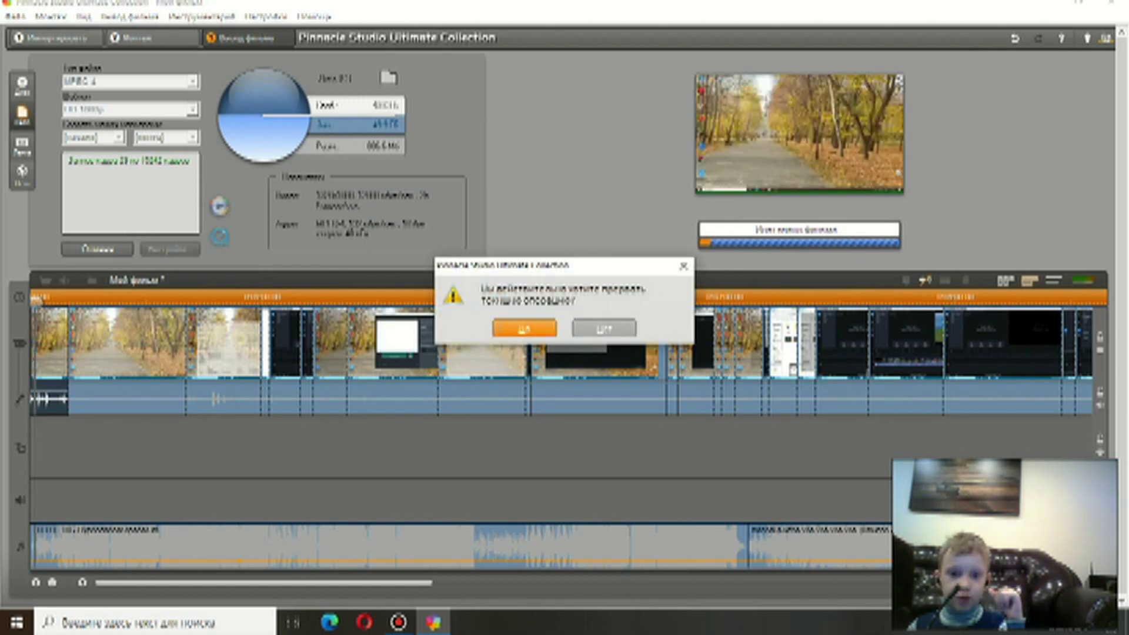
{"action": "left_click", "coordinate": [523, 327]}
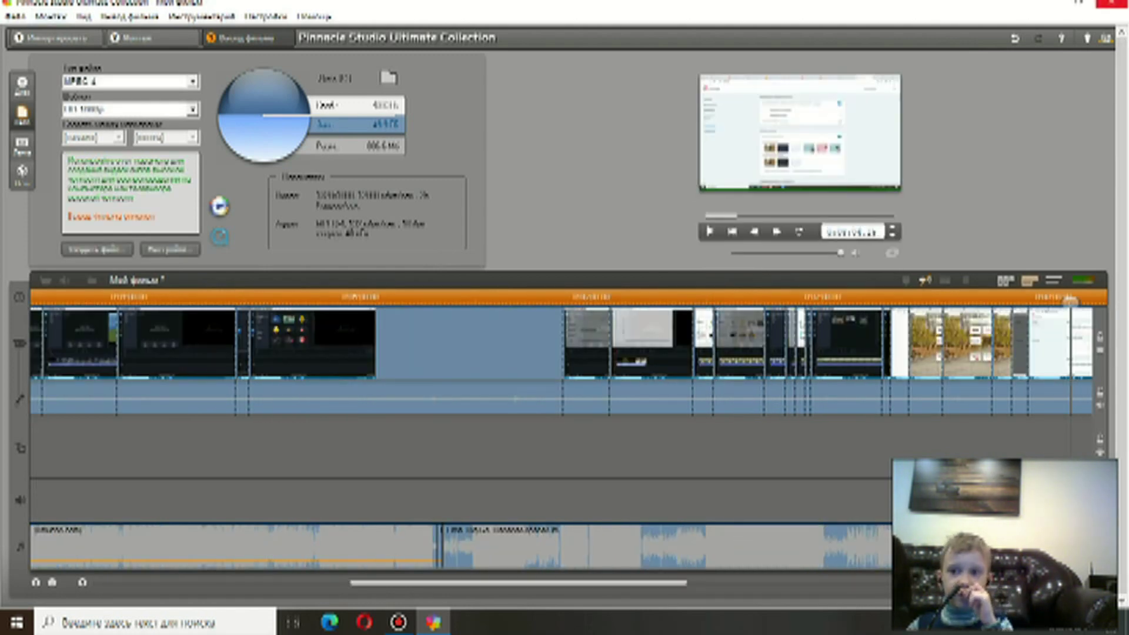
Step: Close Pinnacle Studio, bring up the Bandicam window and shift it slightly on the desktop
{"action": "left_click", "coordinate": [1111, 3]}
{"action": "left_click", "coordinate": [564, 327]}
{"action": "left_click", "coordinate": [398, 622]}
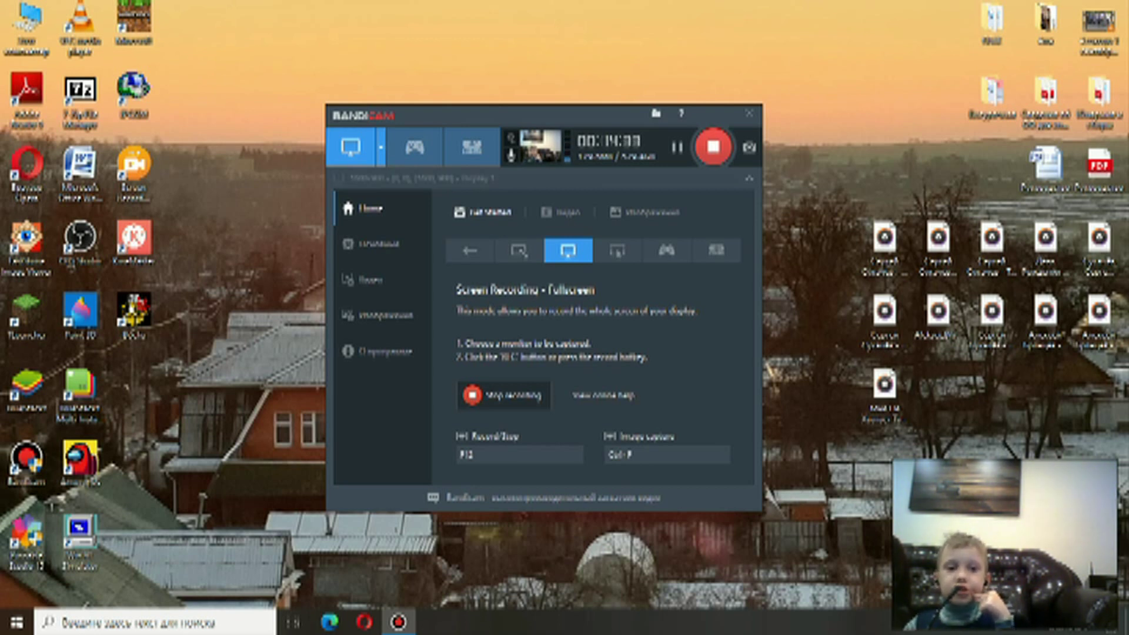
{"action": "left_click_drag", "start_coordinate": [470, 115], "coordinate": [477, 135]}
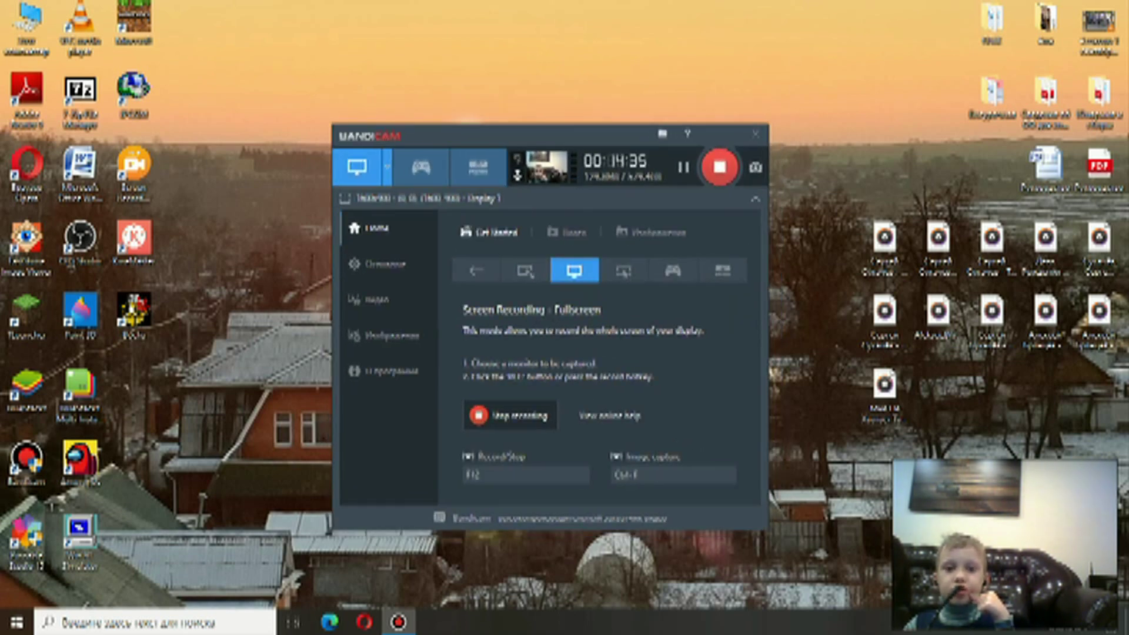